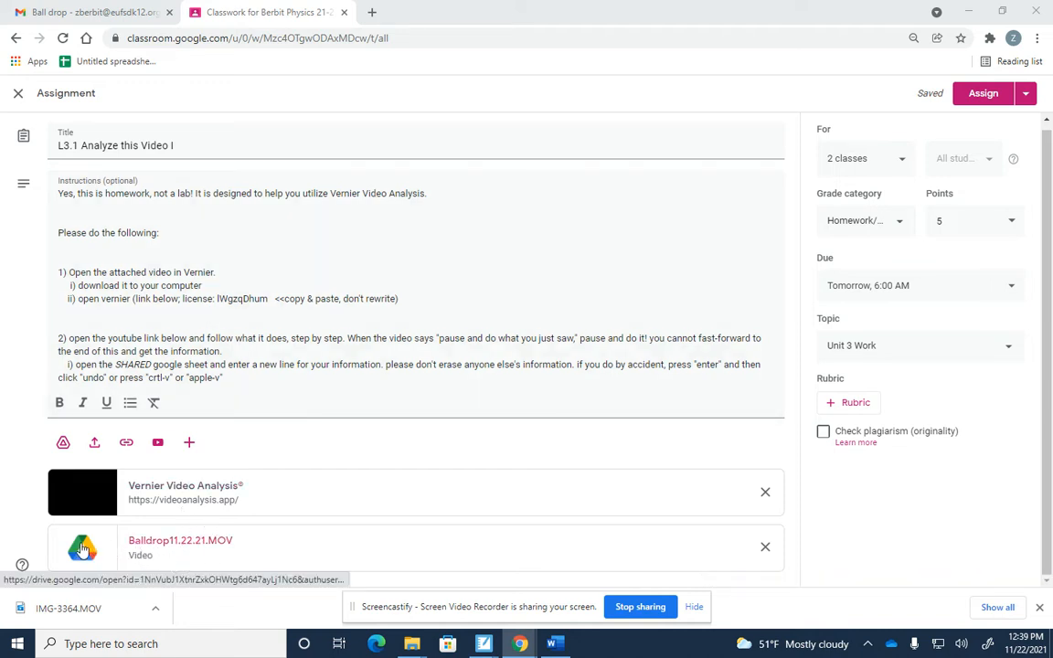
Step: Play the assignment's attached Balldrop11.22.21.MOV video and download it to the computer
left_click(137, 542)
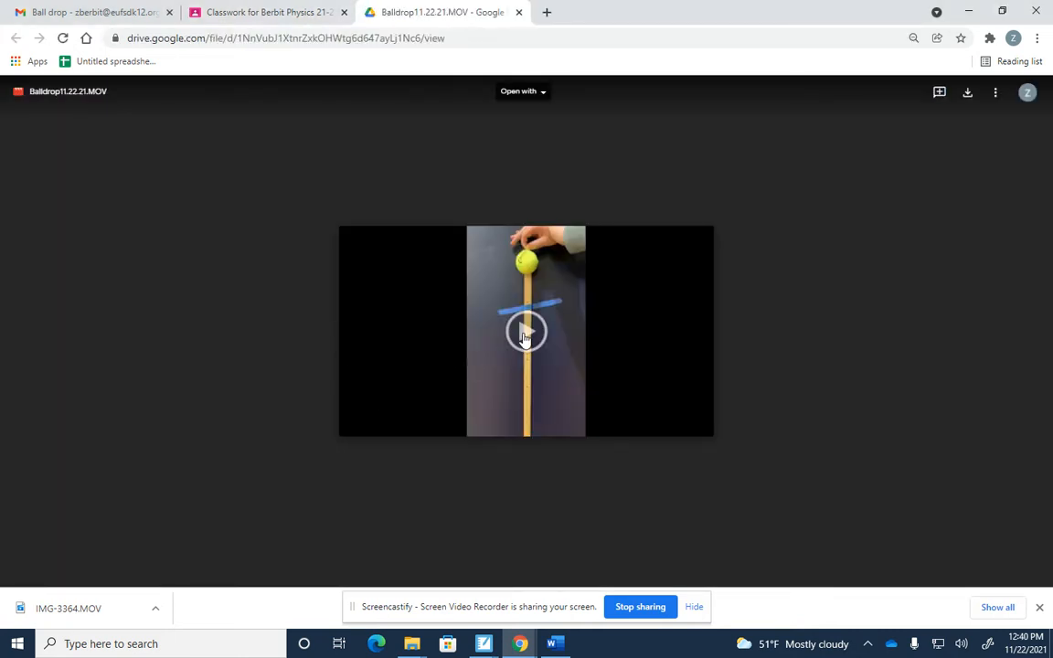
left_click(494, 352)
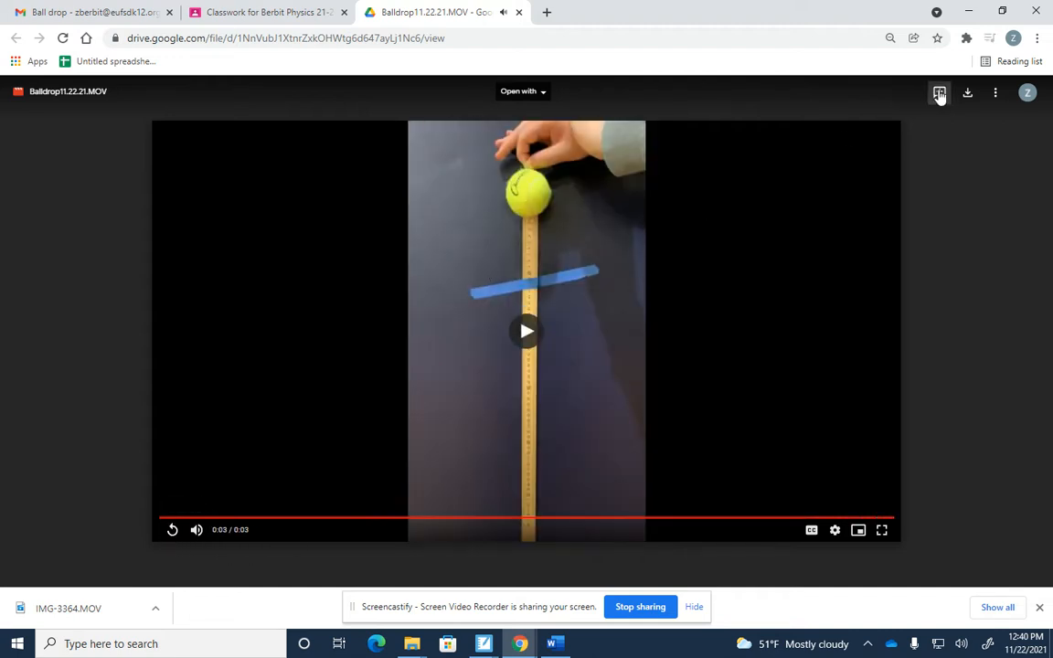
left_click(968, 96)
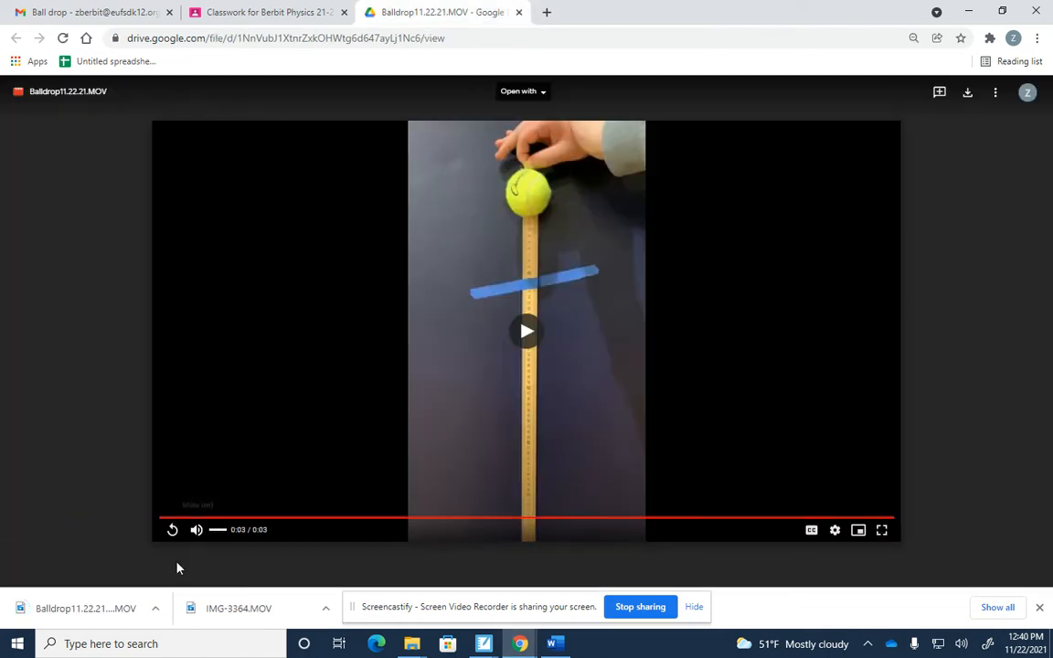
Step: Show the downloaded ball drop video in its folder, and put the folder window away after checking it
left_click(156, 614)
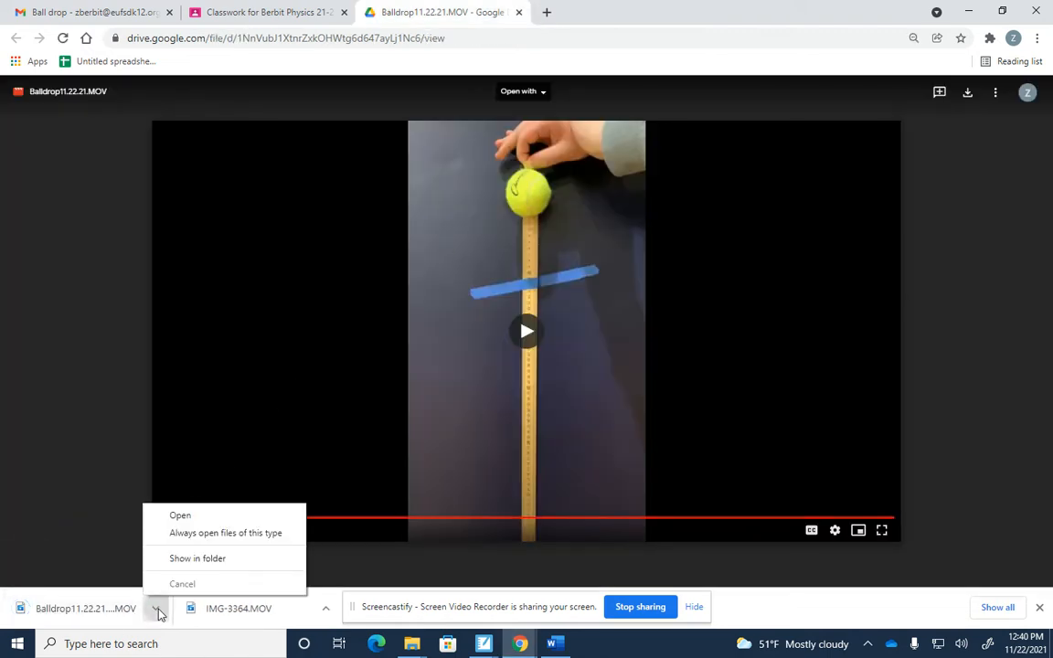
left_click(207, 557)
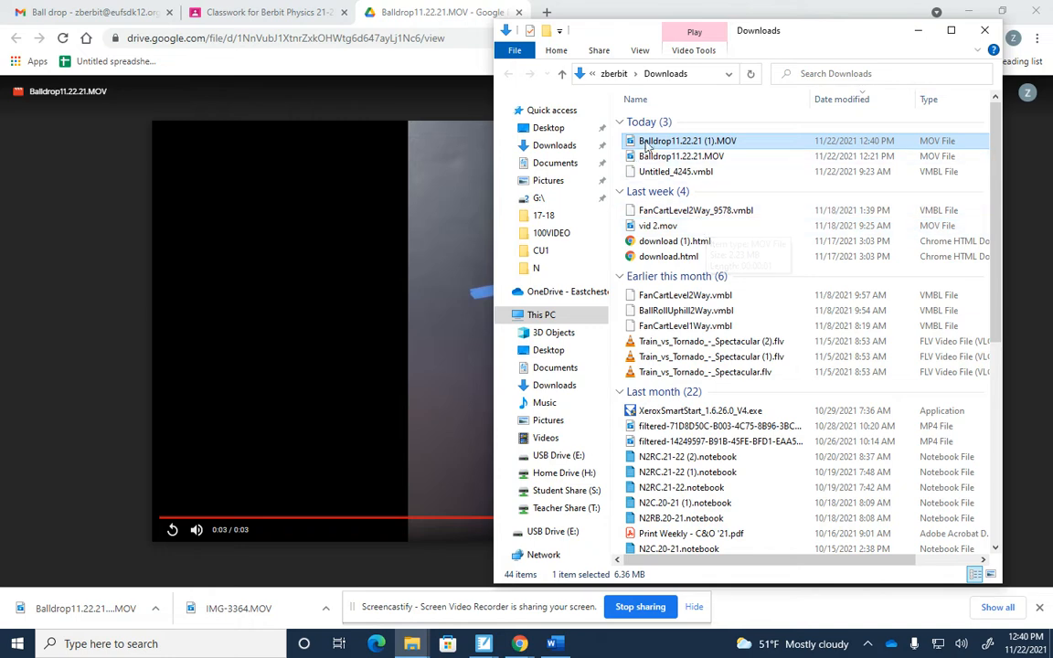
left_click_drag(794, 28, 794, 353)
left_click(917, 355)
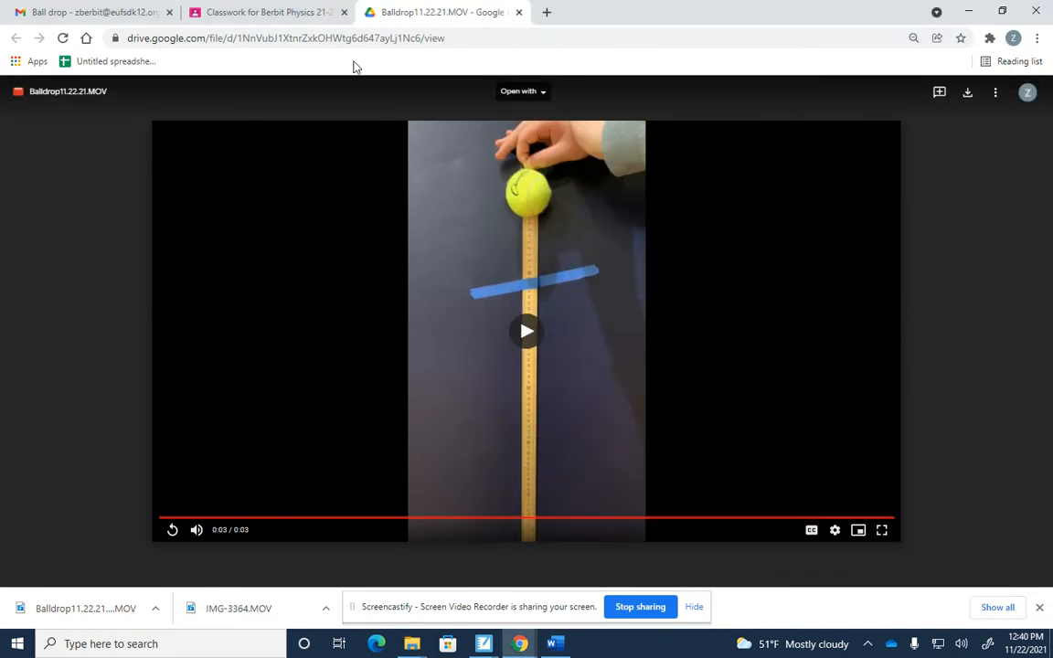
Step: Locate the license code in the assignment instructions and open the attached Vernier Video Analysis link
left_click(259, 14)
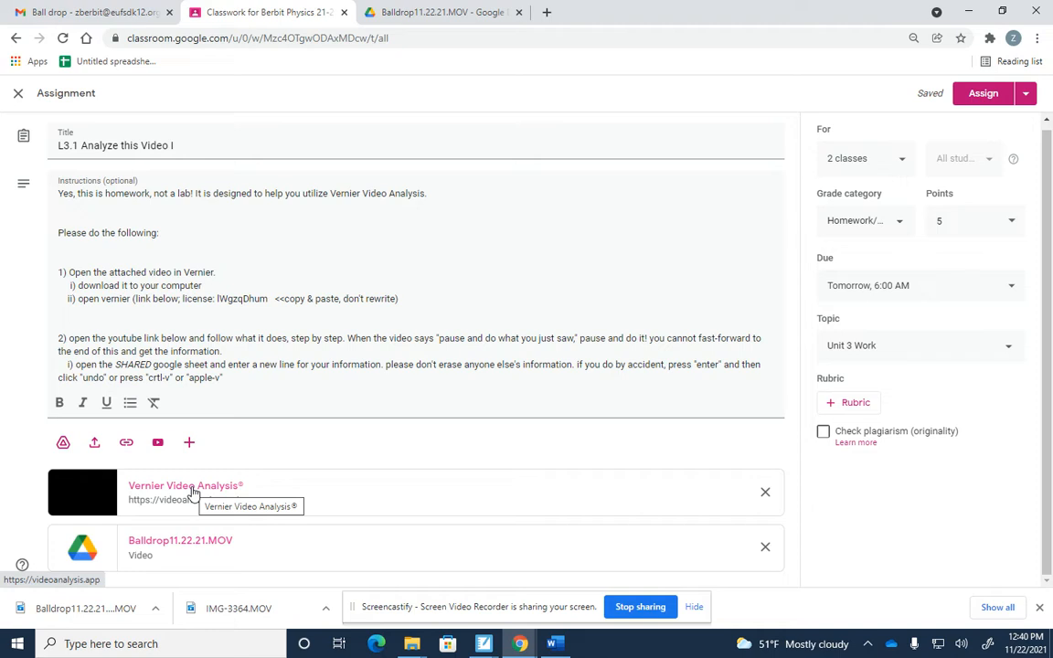
left_click(217, 298)
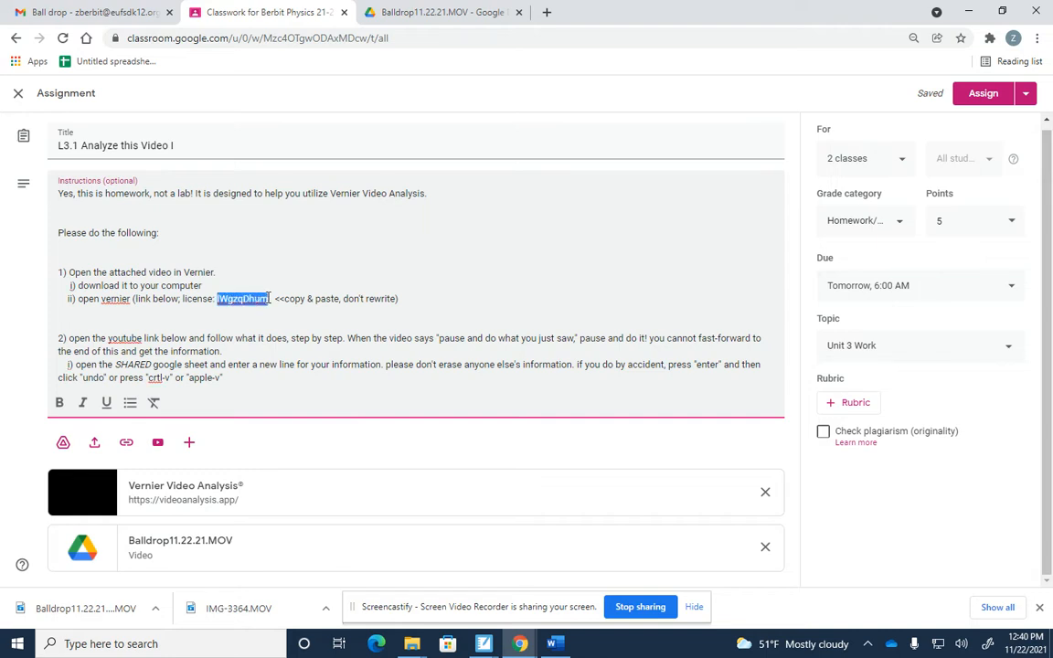
left_click(239, 322)
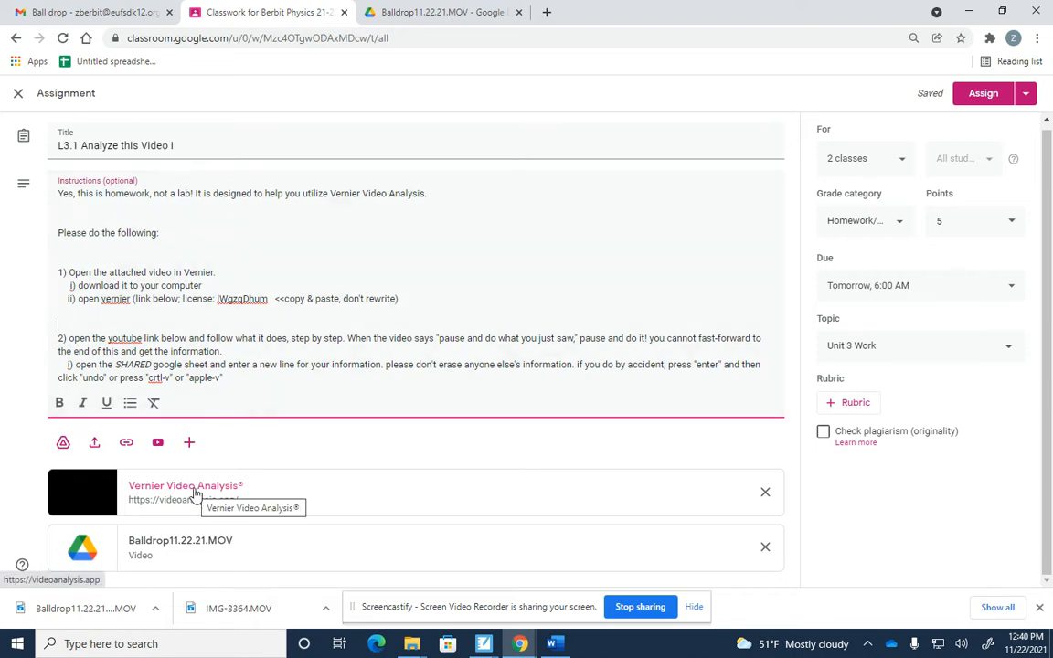
left_click(195, 492)
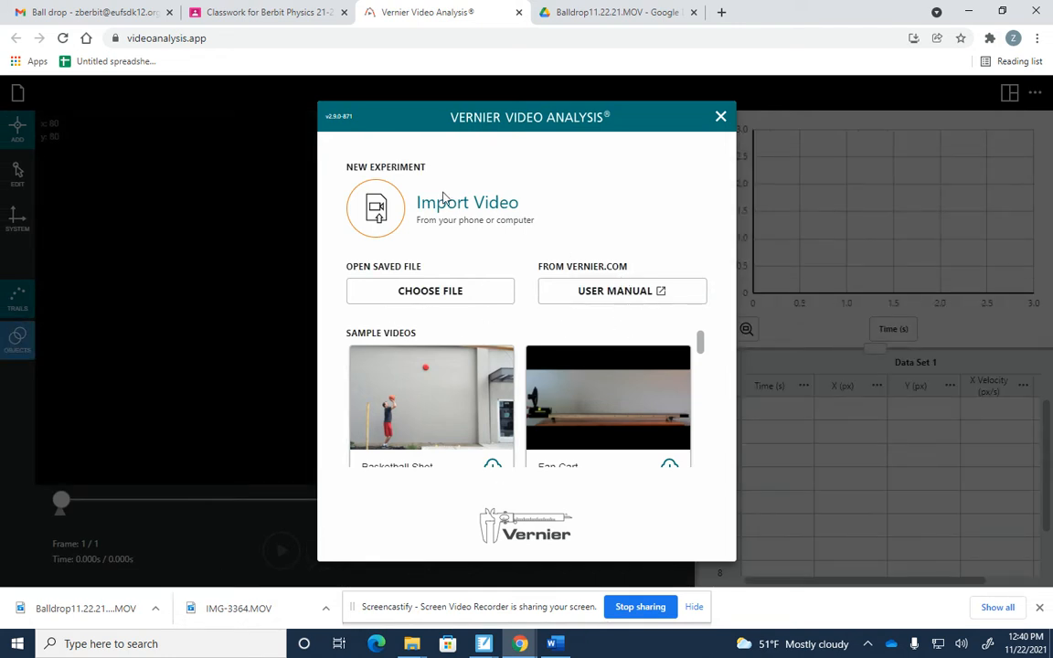
left_click(265, 12)
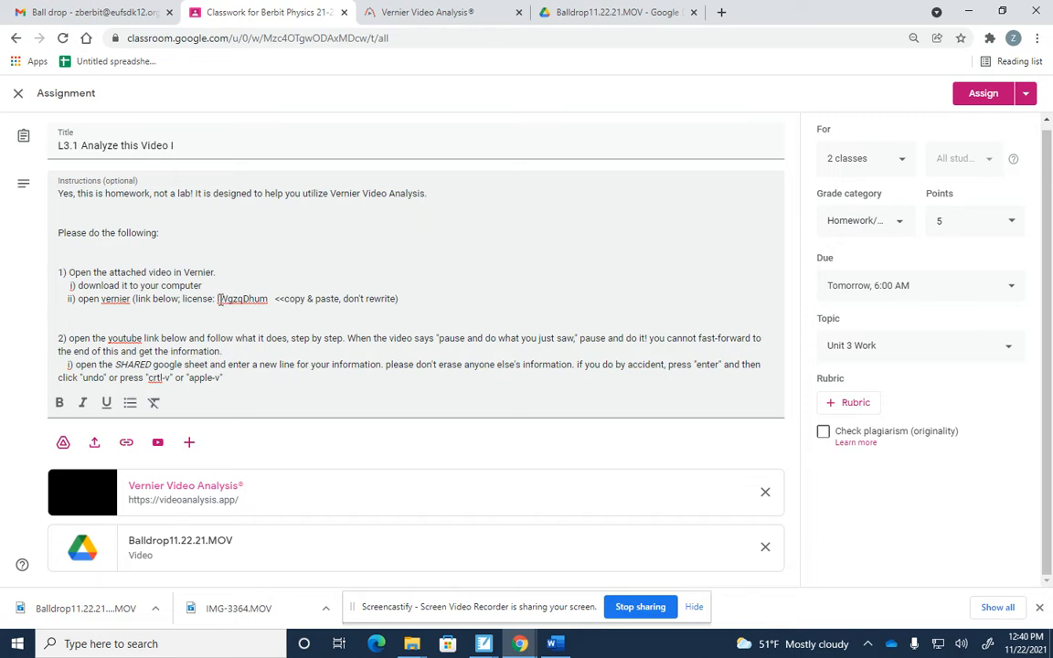
left_click(423, 12)
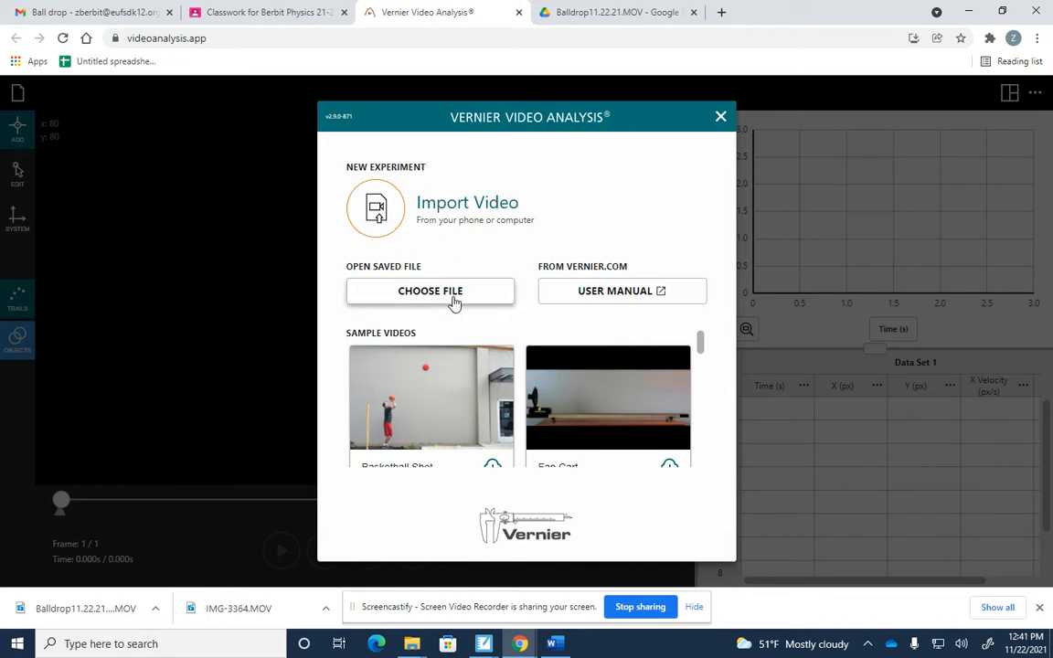
Step: Load Balldrop11.22.21.MOV from the Downloads folder into Vernier Video Analysis
left_click(444, 298)
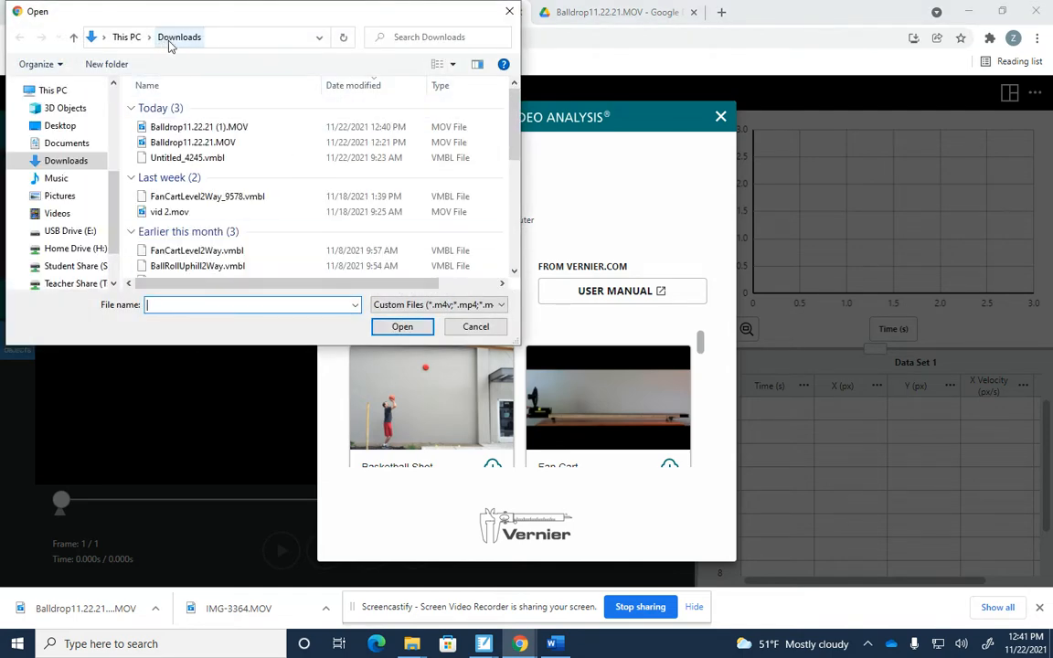
left_click(201, 143)
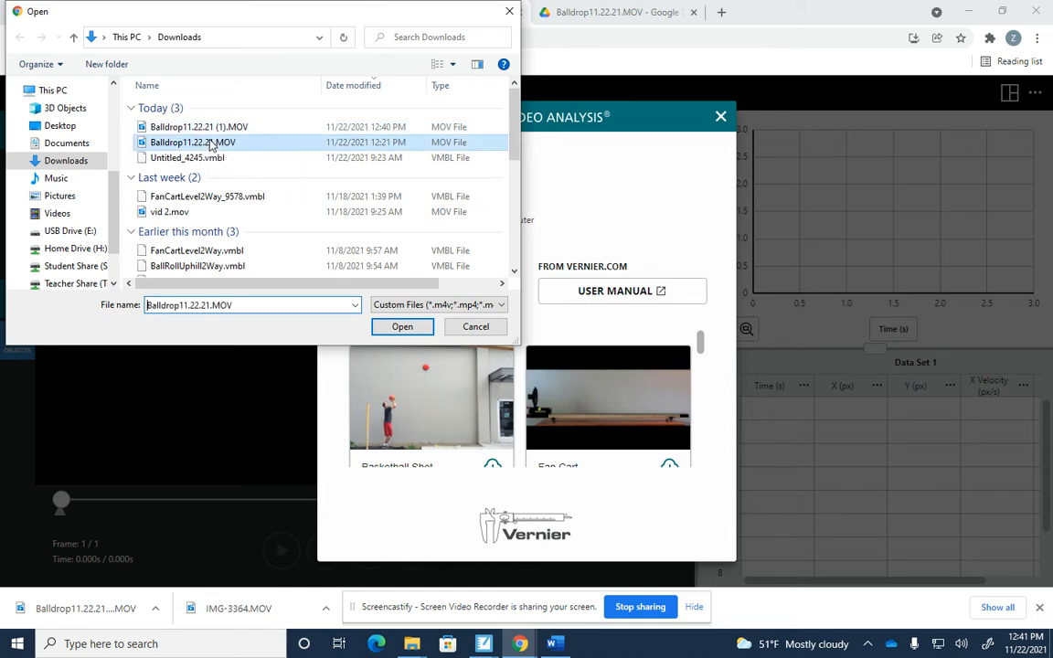
left_click(397, 331)
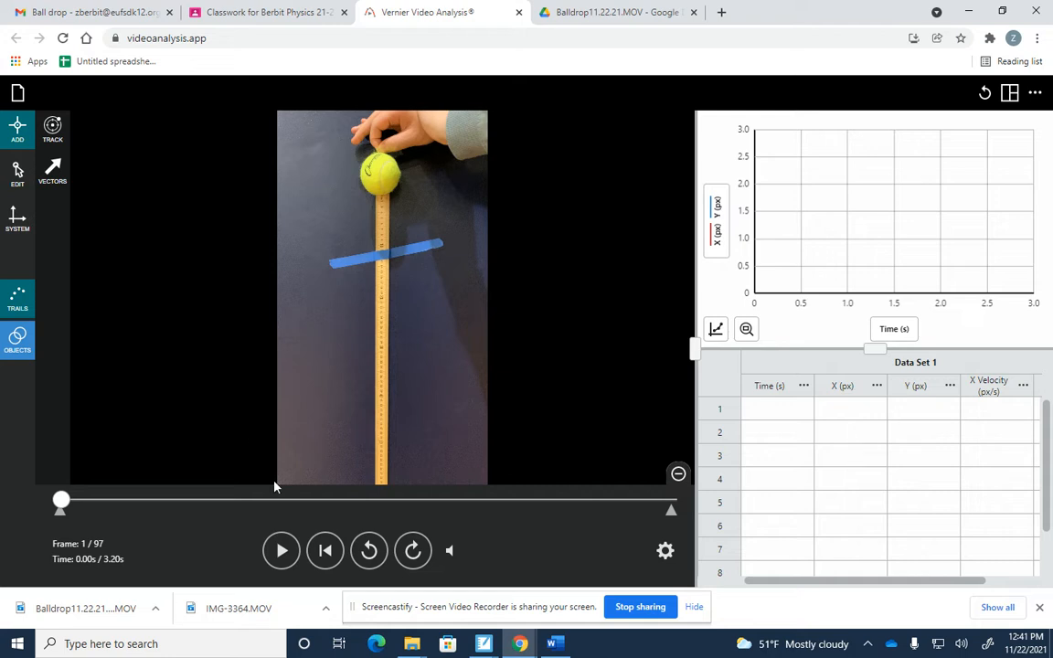
Step: Widen the video area and play the ball drop clip several times
left_click_drag(696, 350, 883, 349)
left_click(376, 551)
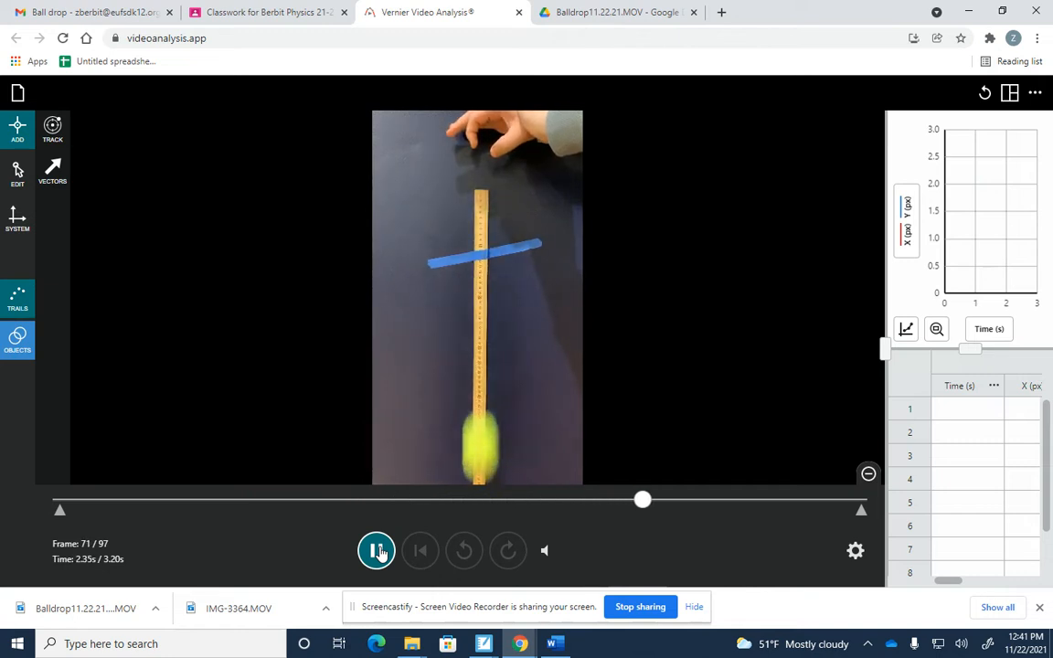
left_click(376, 551)
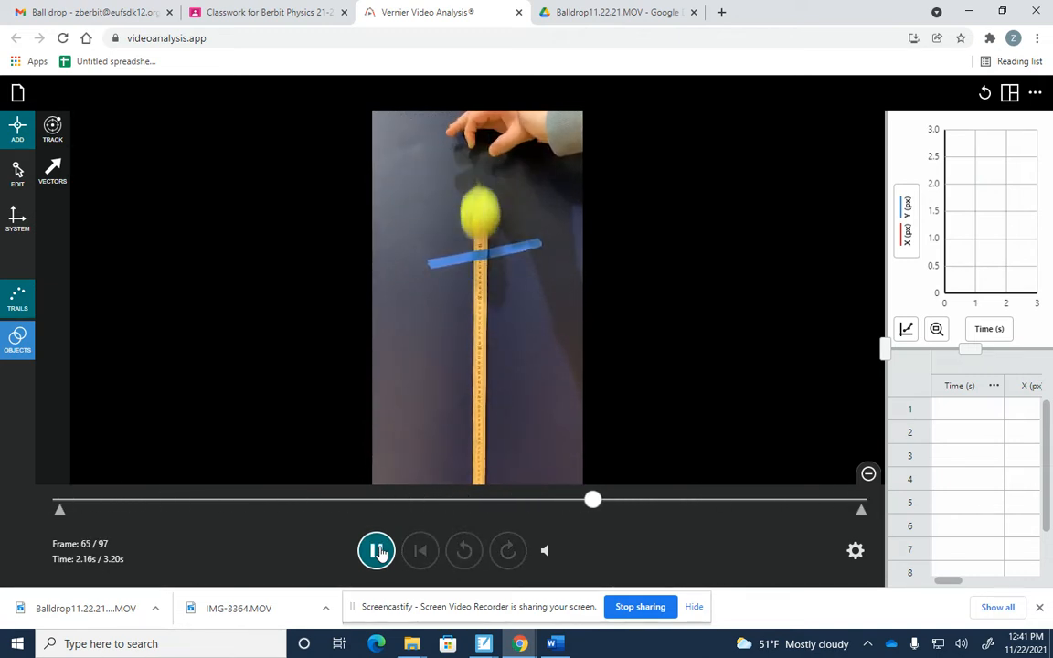
left_click(377, 551)
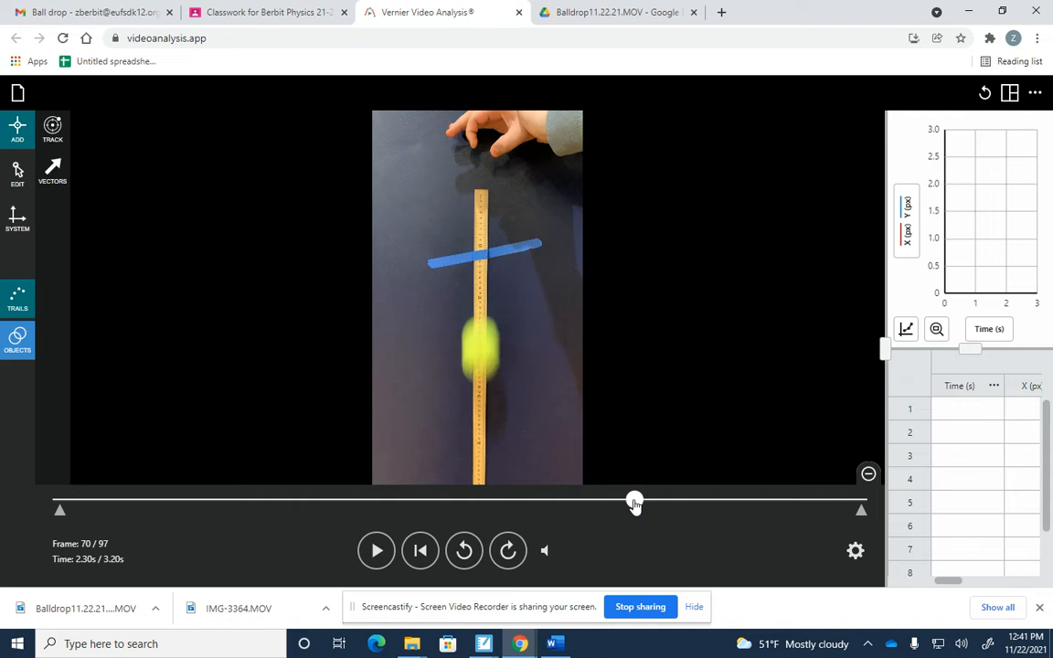
Step: Step the video back frame by frame to frame 61, with the ball still held at the ruler's upper end
key("Left")
key("Left")
key("Left")
key("Left")
key("Left")
key("Left")
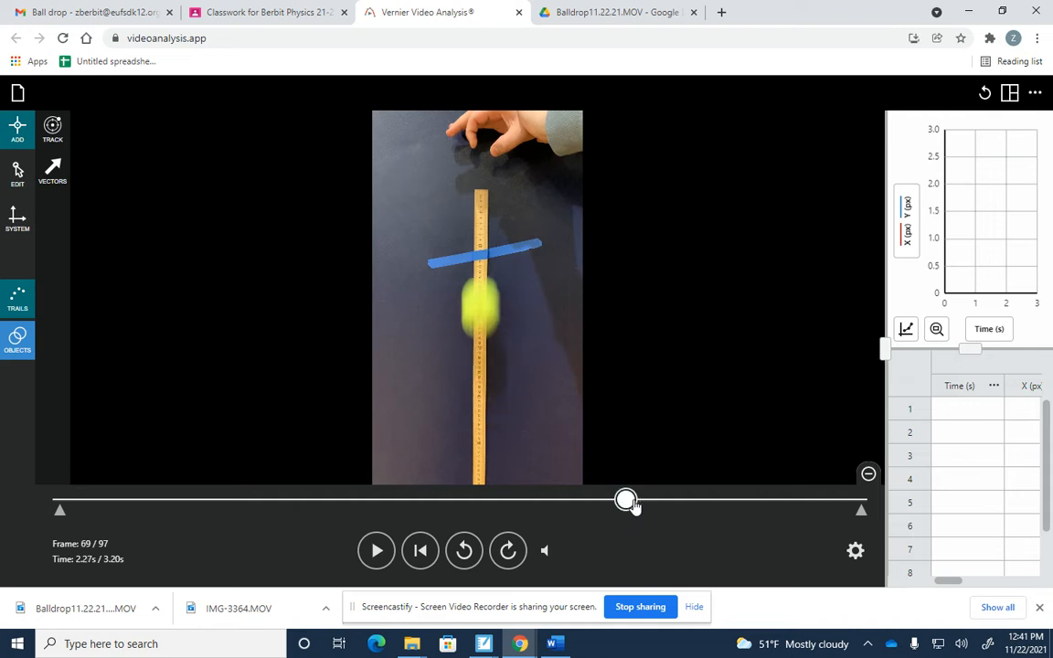
key("Left")
key("Left")
key("Left")
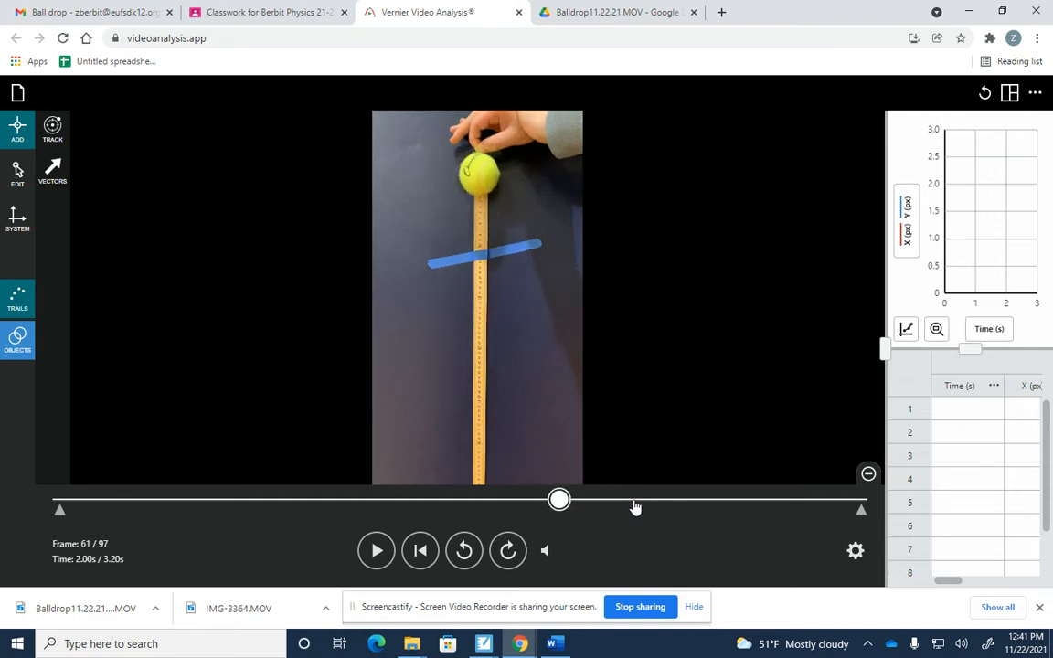
Step: Step forward through the start of the fall and back to frame 61 to examine the ball's motion
key("Right")
key("Right")
key("Right")
key("Right")
key("Right")
key("Right")
key("Left")
key("Left")
key("Left")
key("Left")
key("Left")
key("Left")
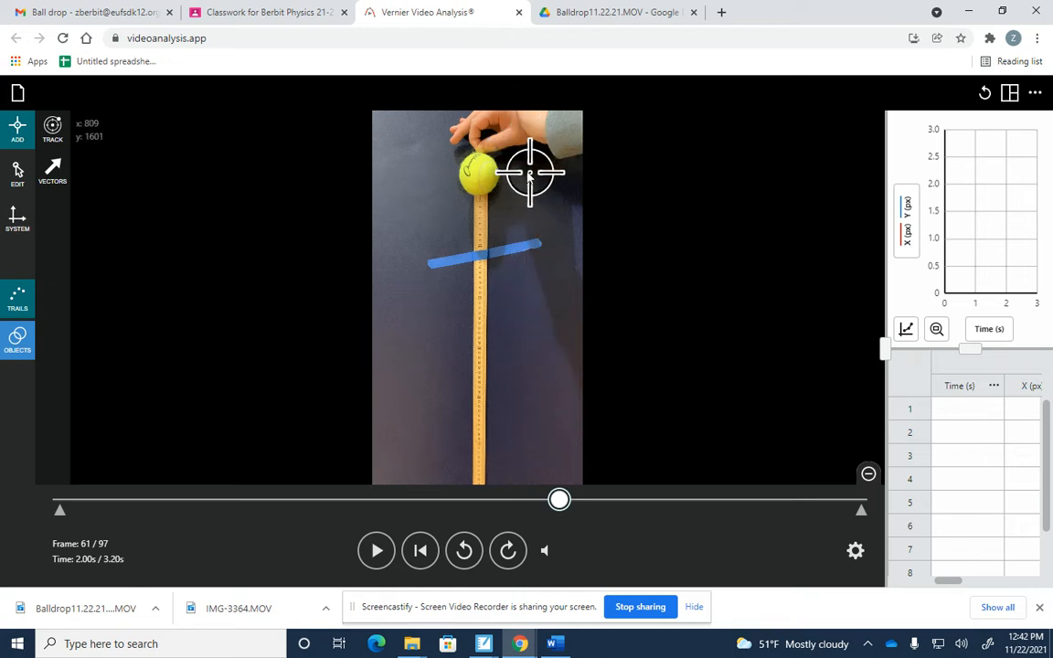
Step: Examine the enlarged ball frame by frame around its release to find where it starts moving, stopping at frame 63
scroll(539, 146, "up", 3)
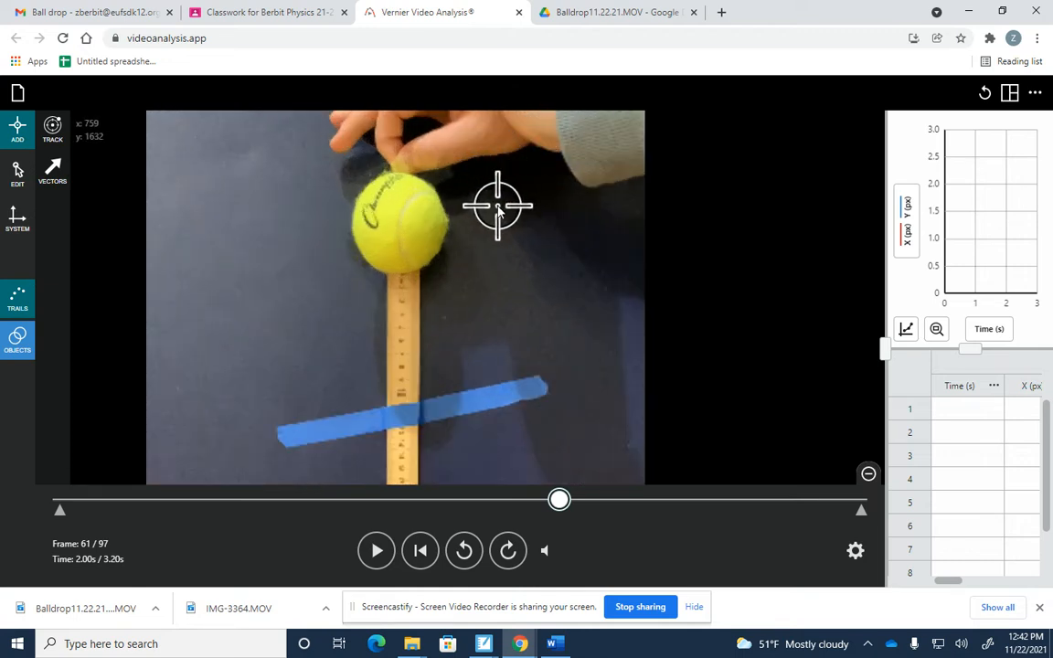
scroll(498, 192, "down", 3)
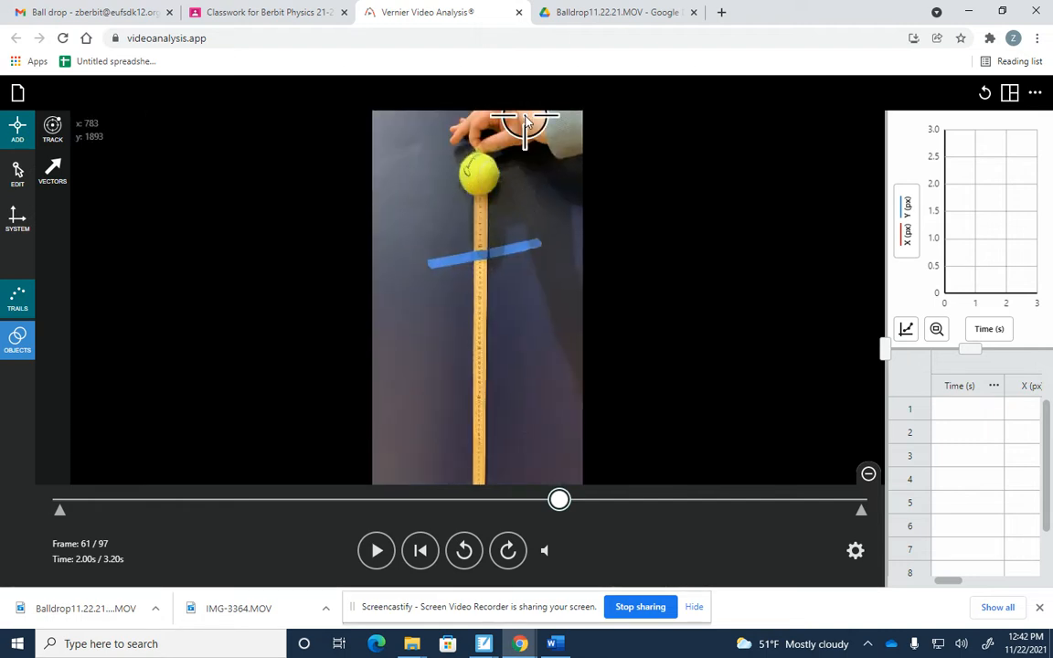
scroll(525, 121, "up", 3)
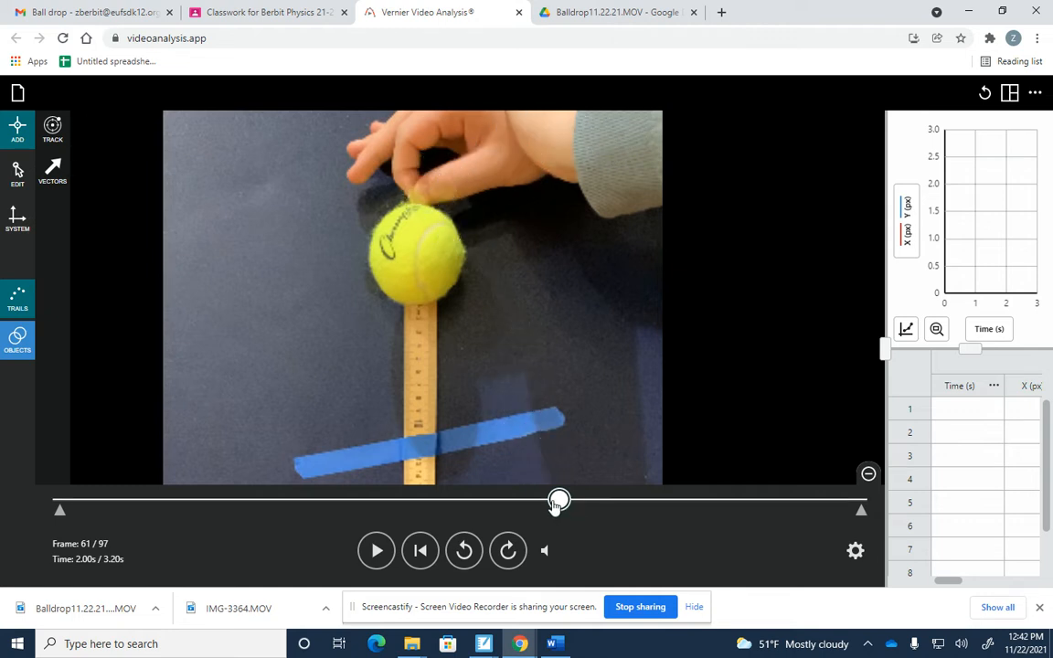
key("Right")
key("Right")
key("Right")
key("Right")
key("Right")
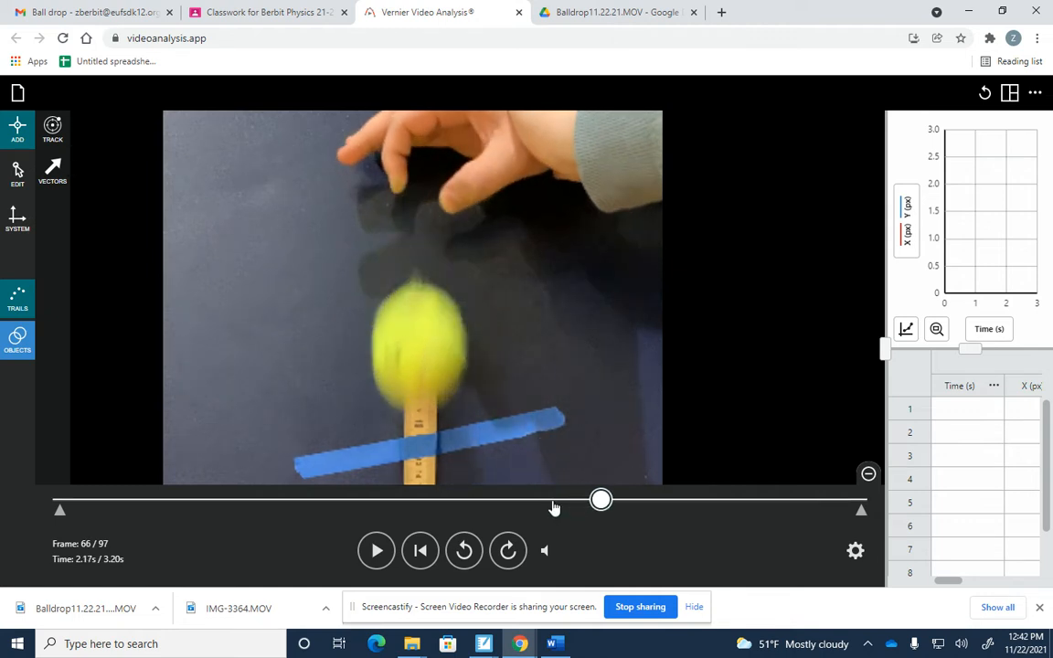
key("Left")
key("Left")
key("Left")
key("Left")
key("Right")
key("Right")
key("Right")
key("Right")
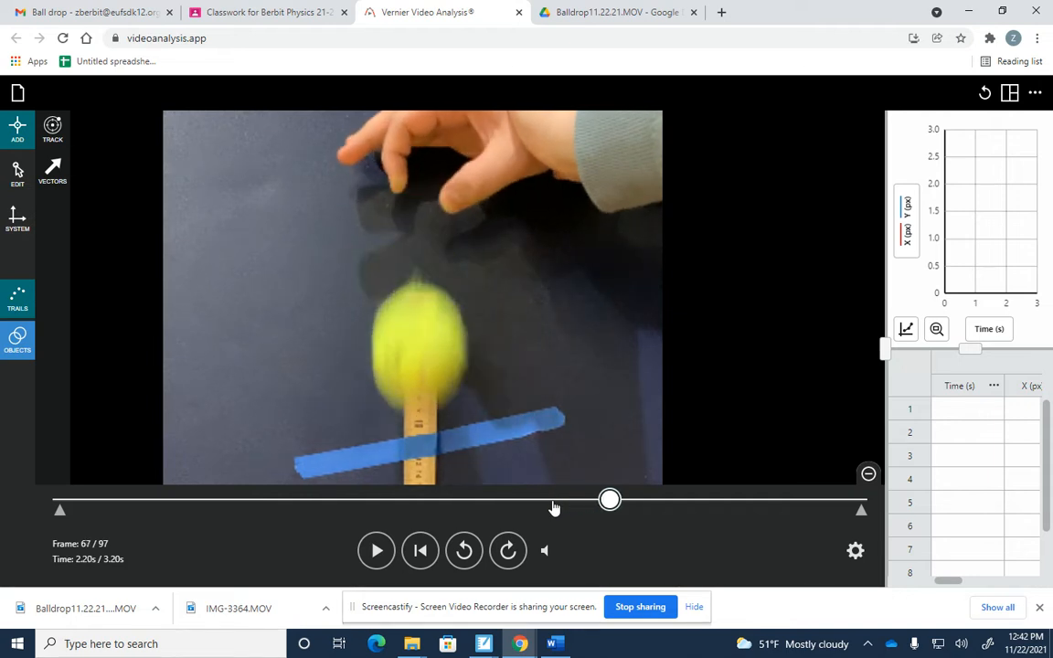
key("Left")
key("Left")
key("Left")
key("Right")
key("Right")
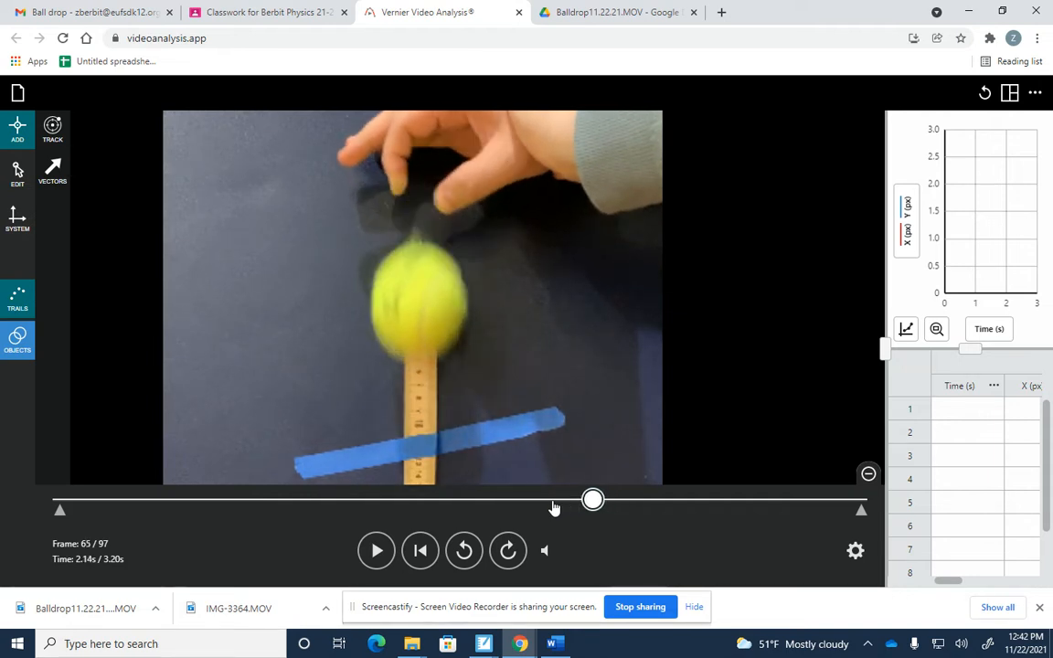
key("Left")
key("Left")
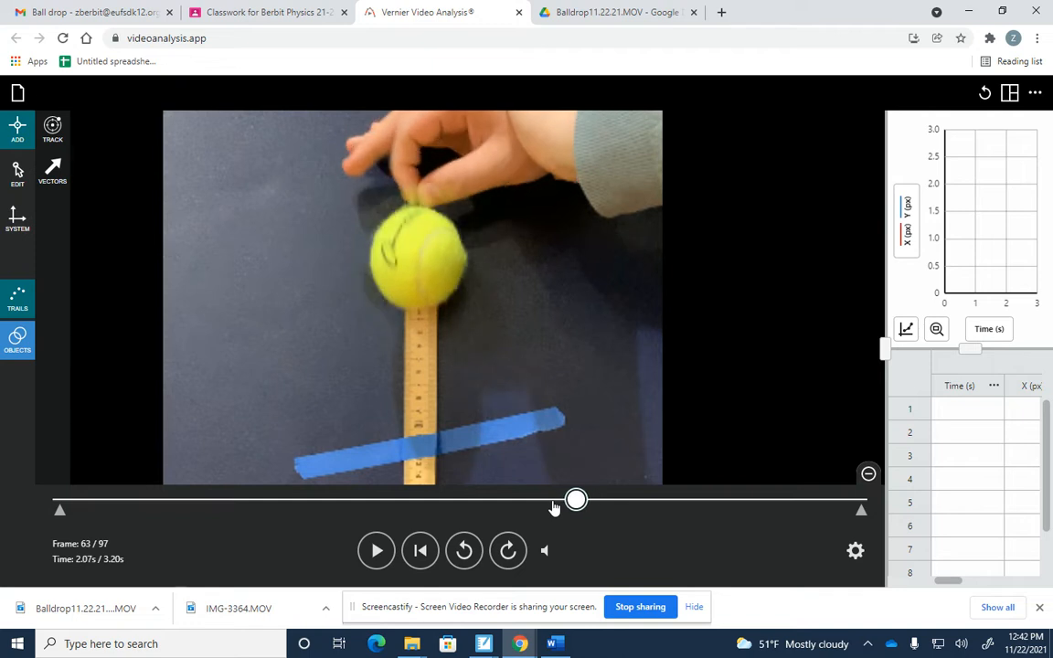
key("Right")
key("Right")
key("Right")
key("Left")
key("Left")
key("Left")
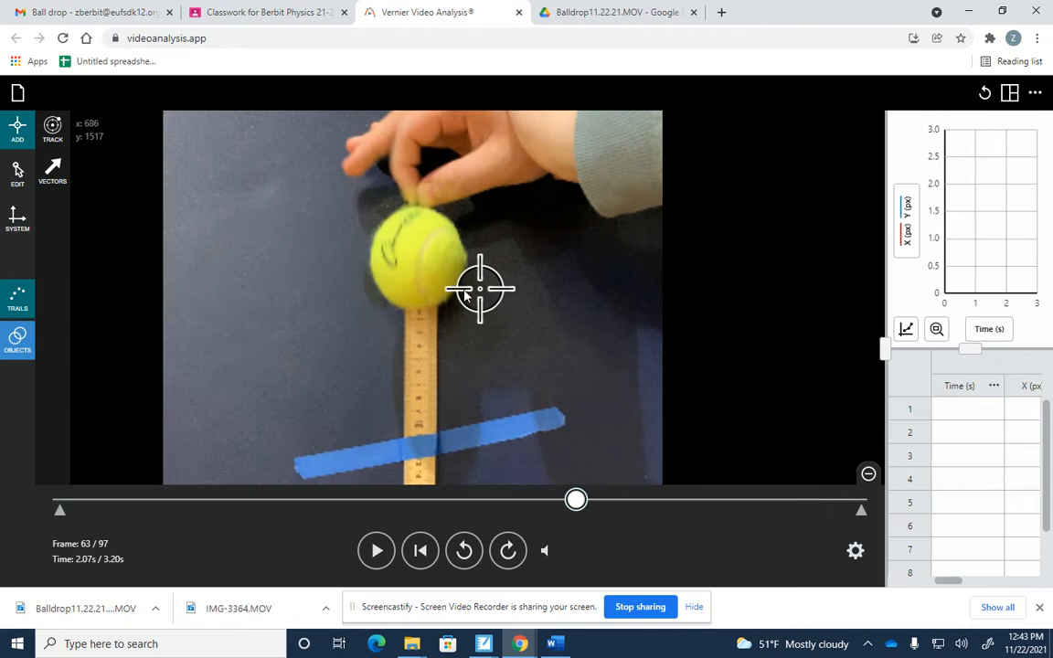
Step: Compare frames 63 and 64 with the whole ruler in view, and set the video to frame 62
scroll(450, 290, "down", 2)
scroll(450, 290, "down", 2)
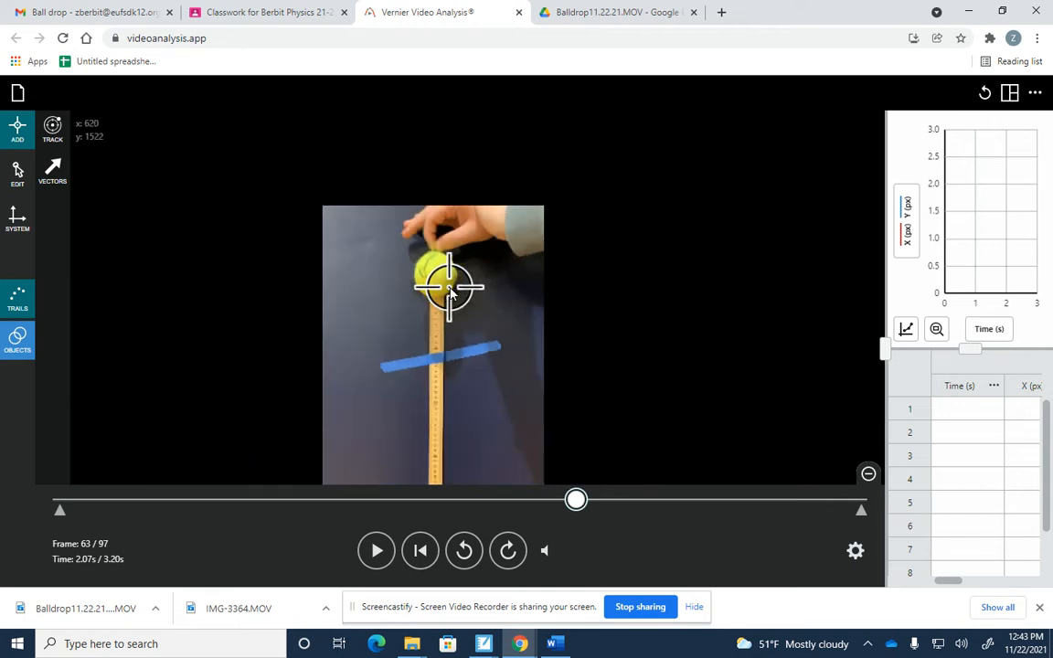
scroll(448, 297, "down", 1)
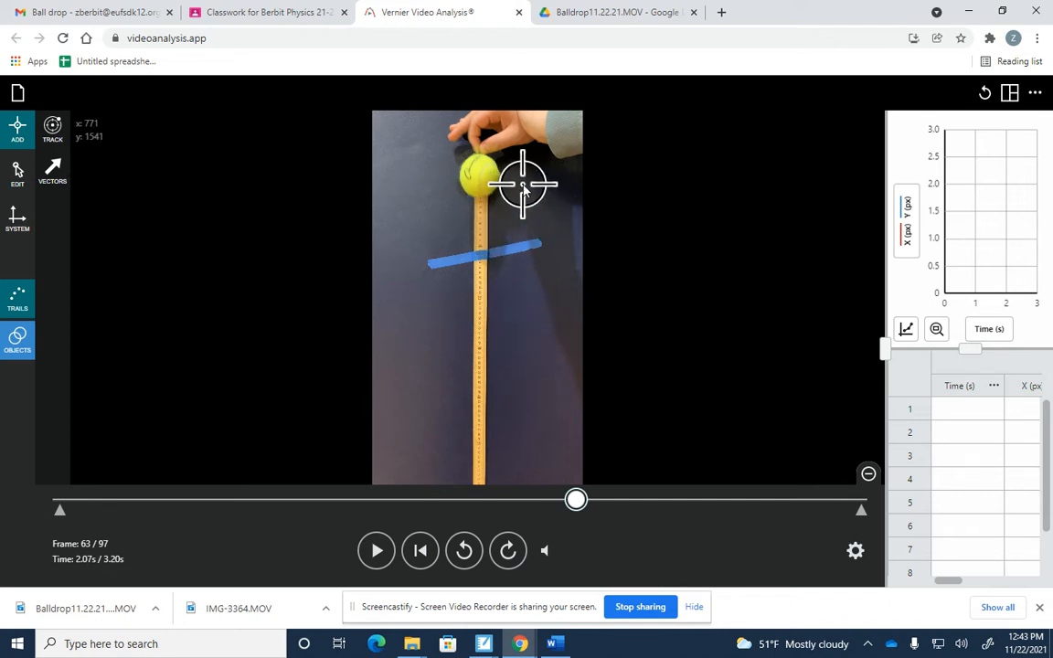
key("Right")
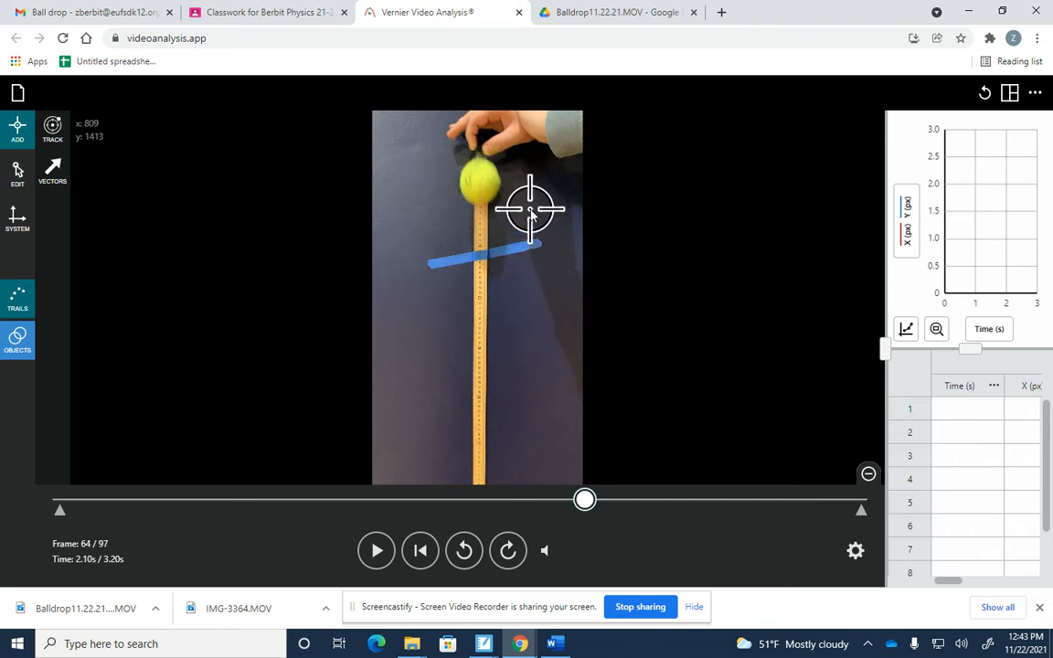
key("Left")
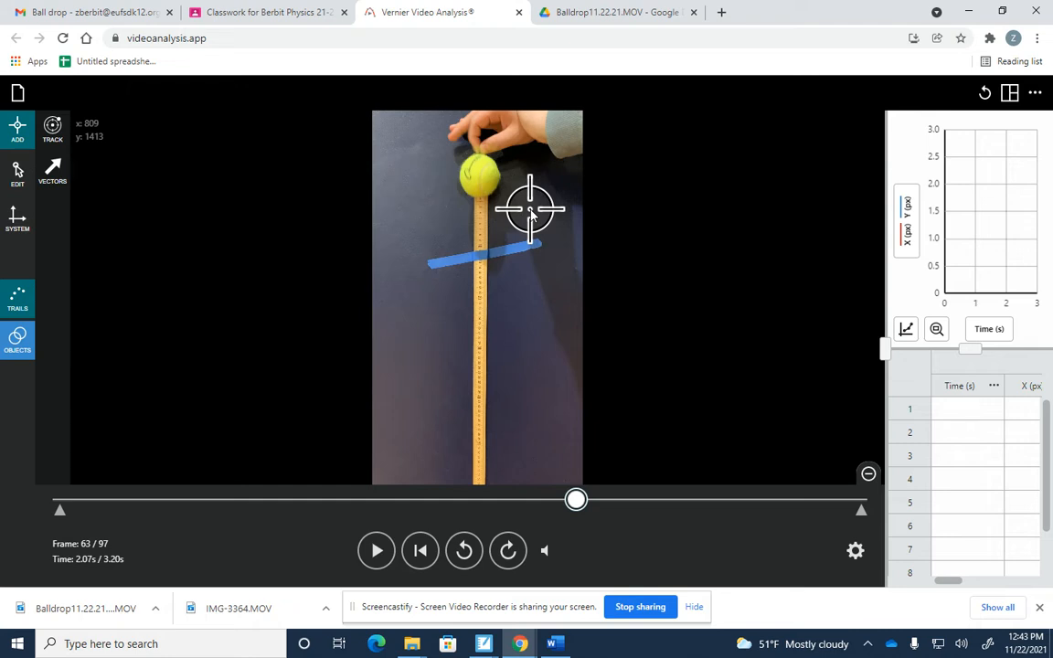
key("Left")
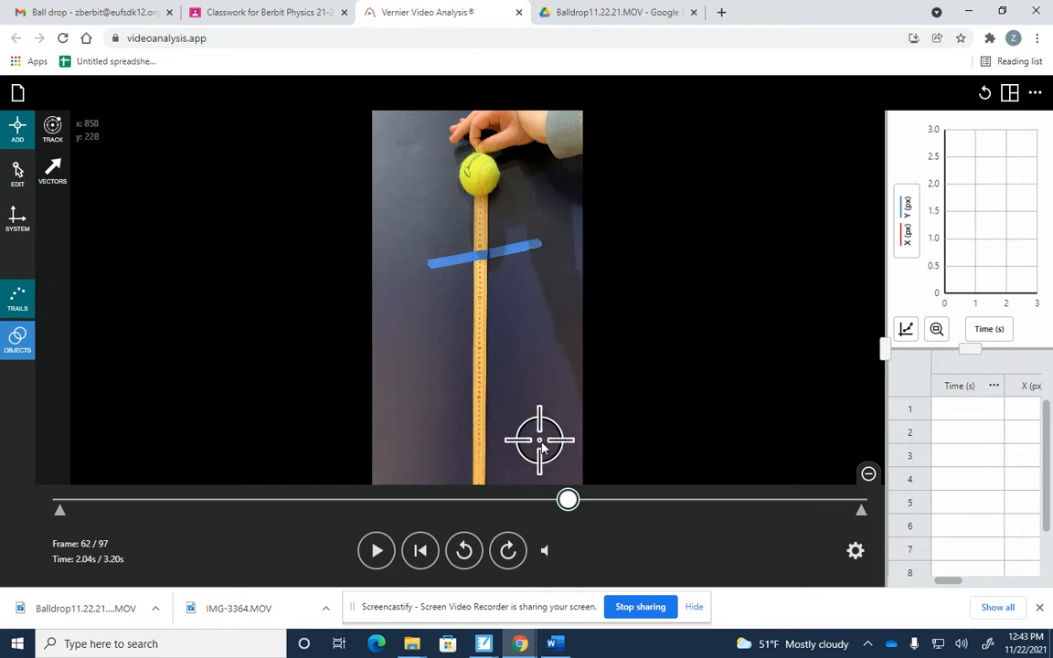
scroll(525, 461, "up", 3)
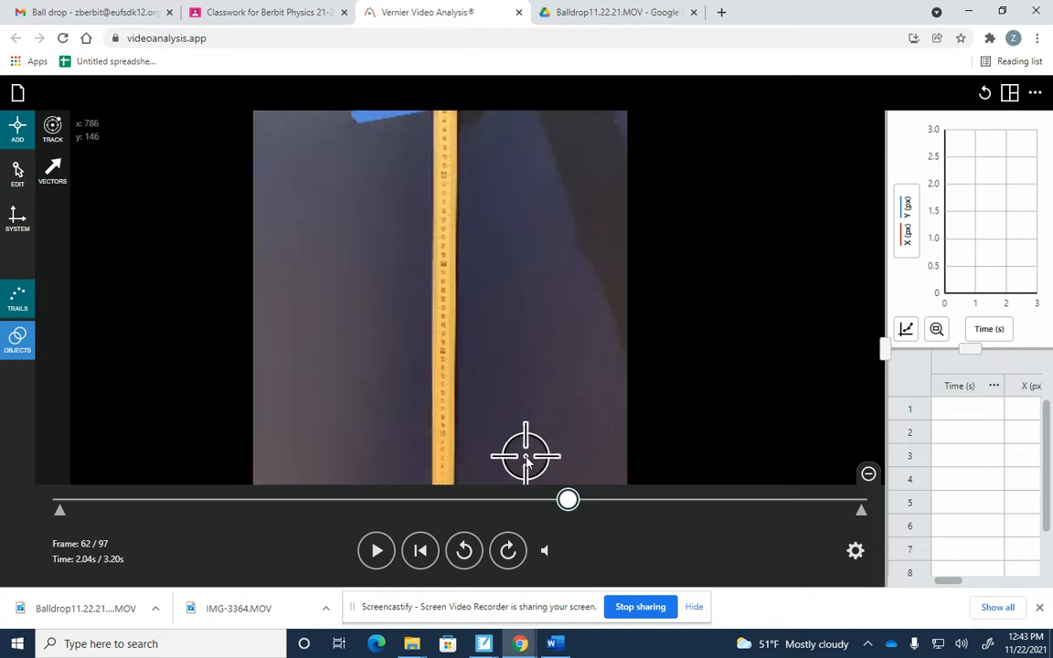
Step: Inspect the ball, the hand and the ruler in frame 62, both close up and with more of the ruler in view
scroll(521, 446, "down", 3)
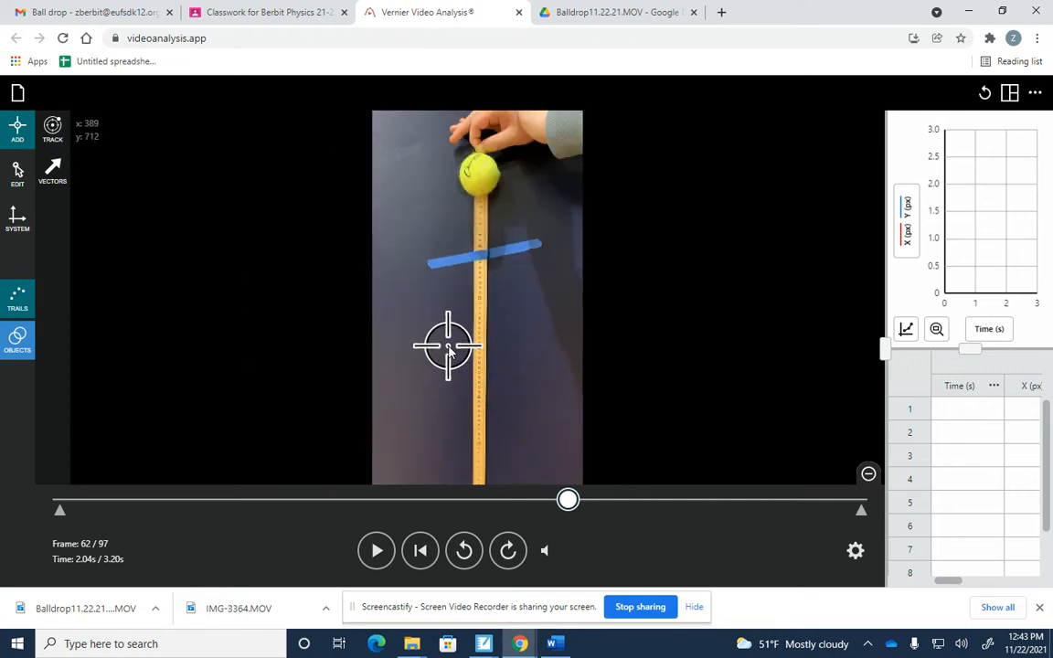
scroll(449, 352, "up", 4)
scroll(448, 353, "down", 4)
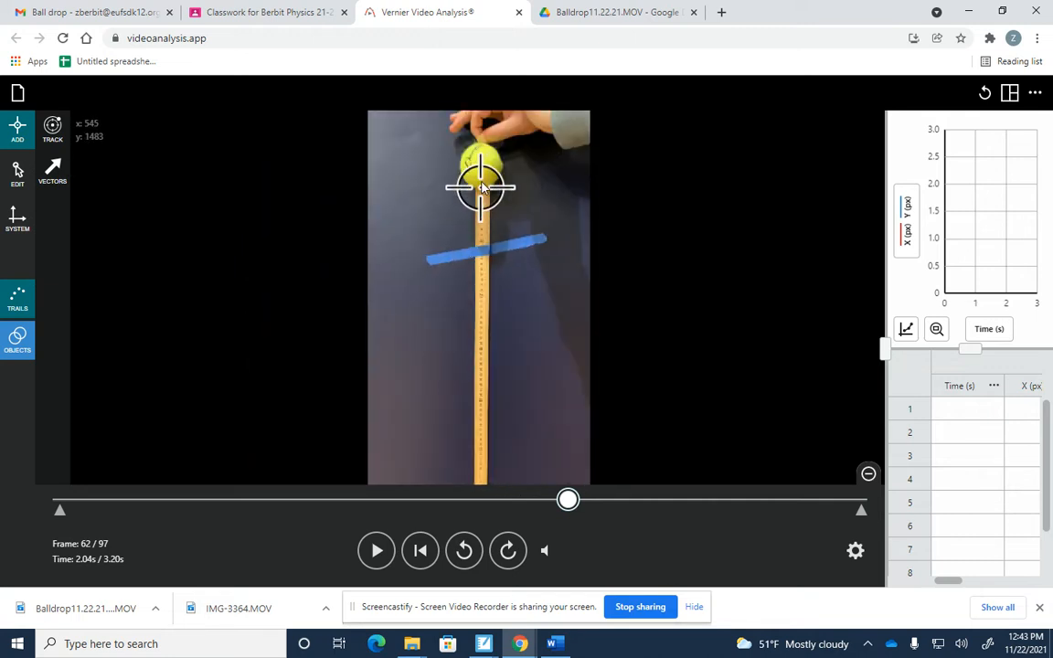
scroll(483, 169, "up", 2)
scroll(482, 169, "down", 3)
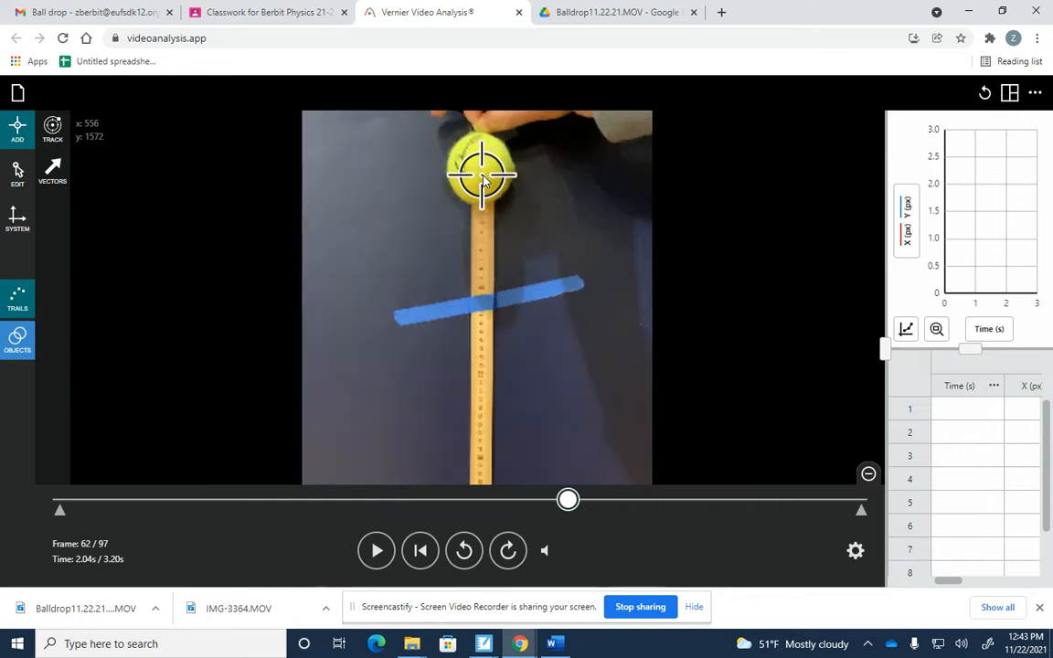
scroll(546, 121, "up", 4)
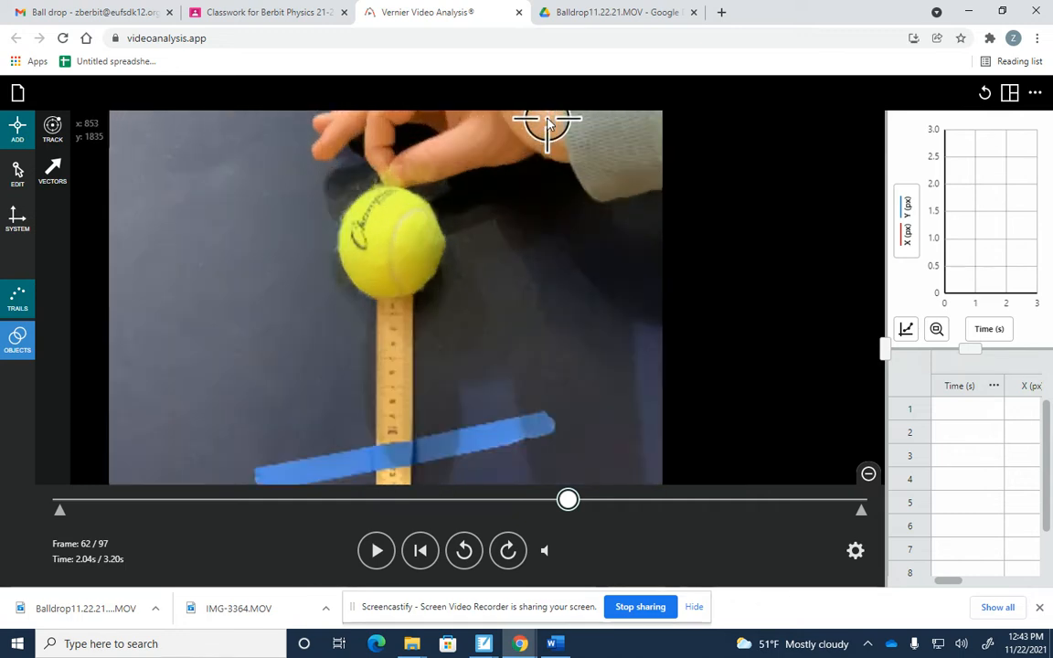
scroll(543, 141, "down", 4)
scroll(539, 160, "up", 1)
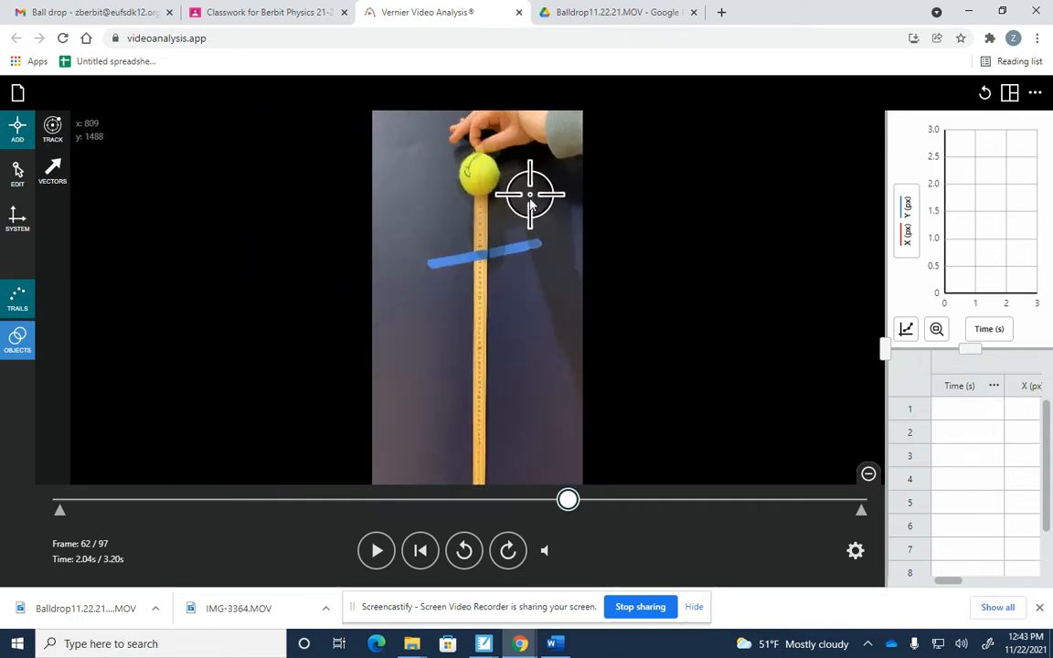
scroll(473, 273, "up", 3)
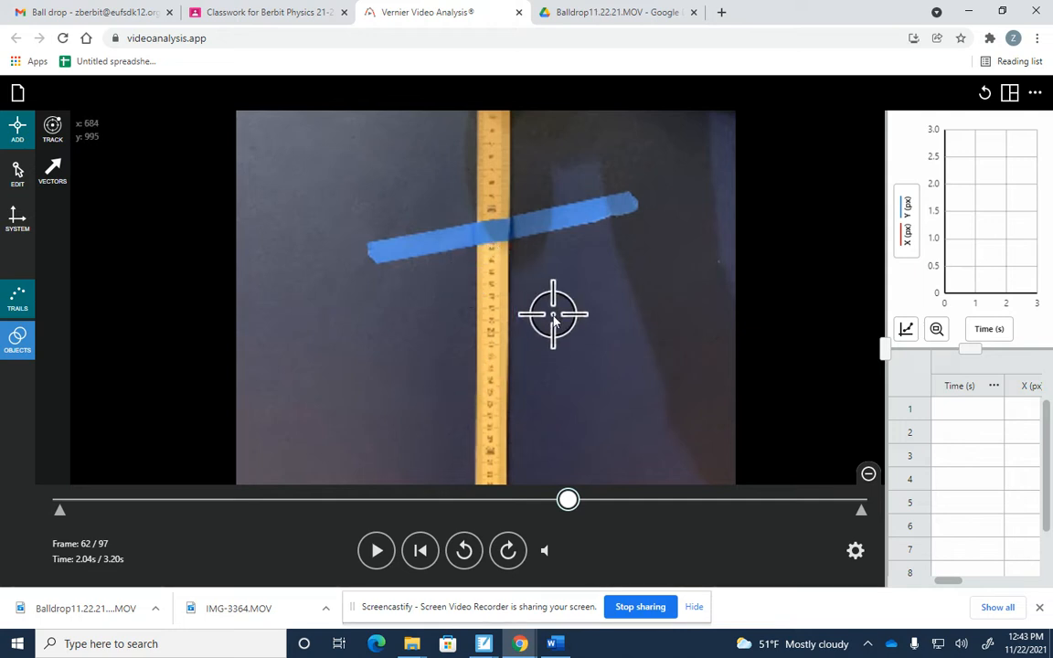
scroll(510, 302, "down", 4)
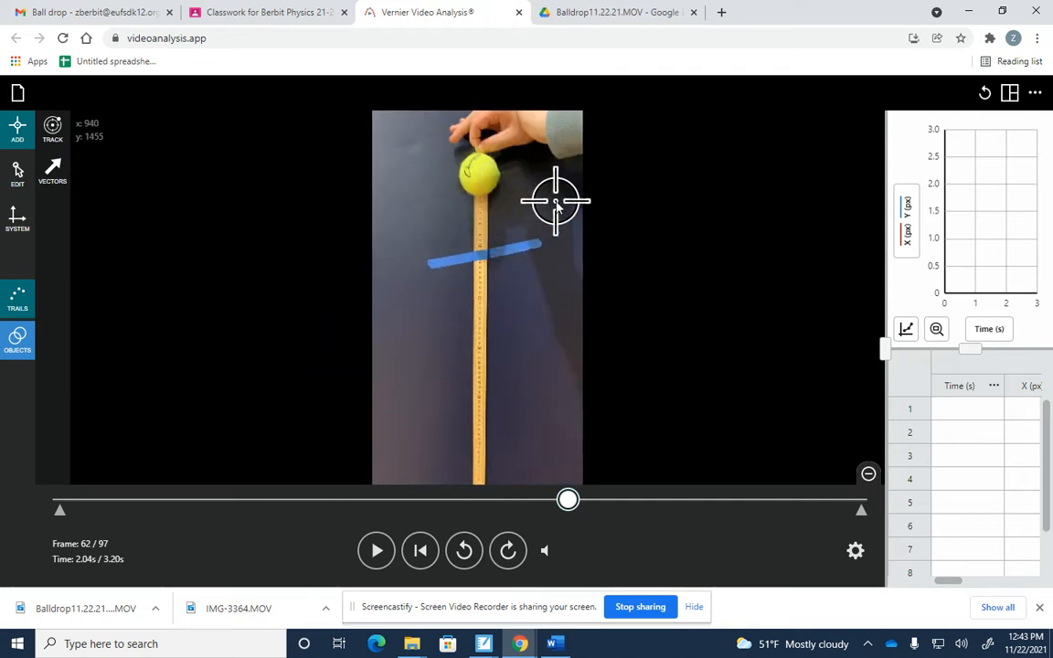
scroll(480, 165, "up", 4)
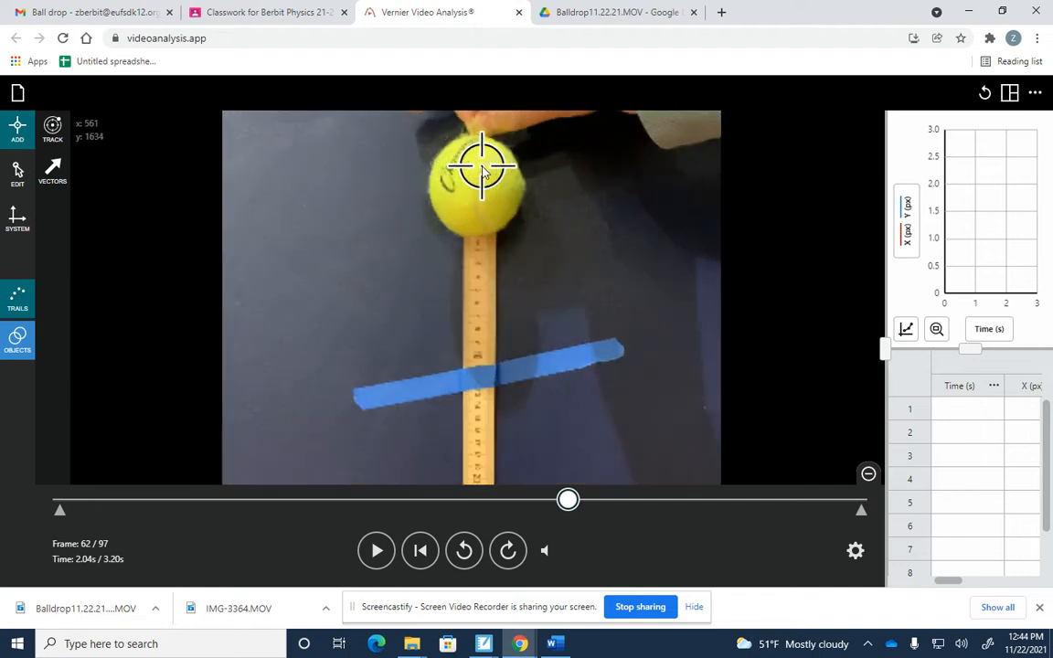
scroll(491, 161, "down", 4)
scroll(486, 129, "up", 4)
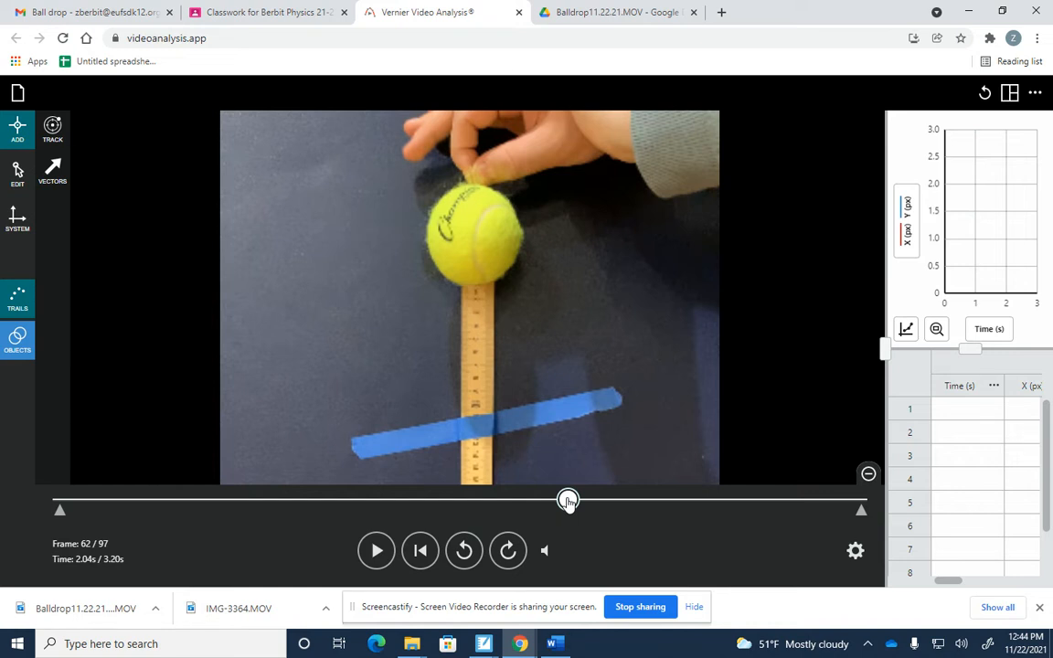
Step: Compare the enlarged ball back and forth between frames 62 and 65 around its release, stopping at frame 64
left_click_drag(567, 501, 573, 504)
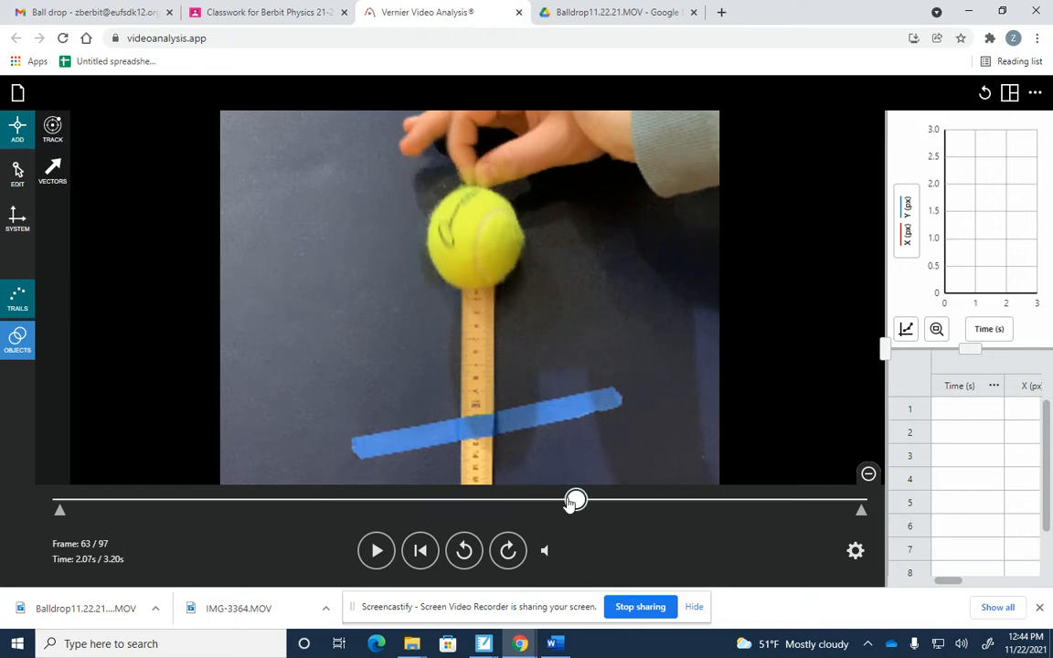
key("Right")
key("Right")
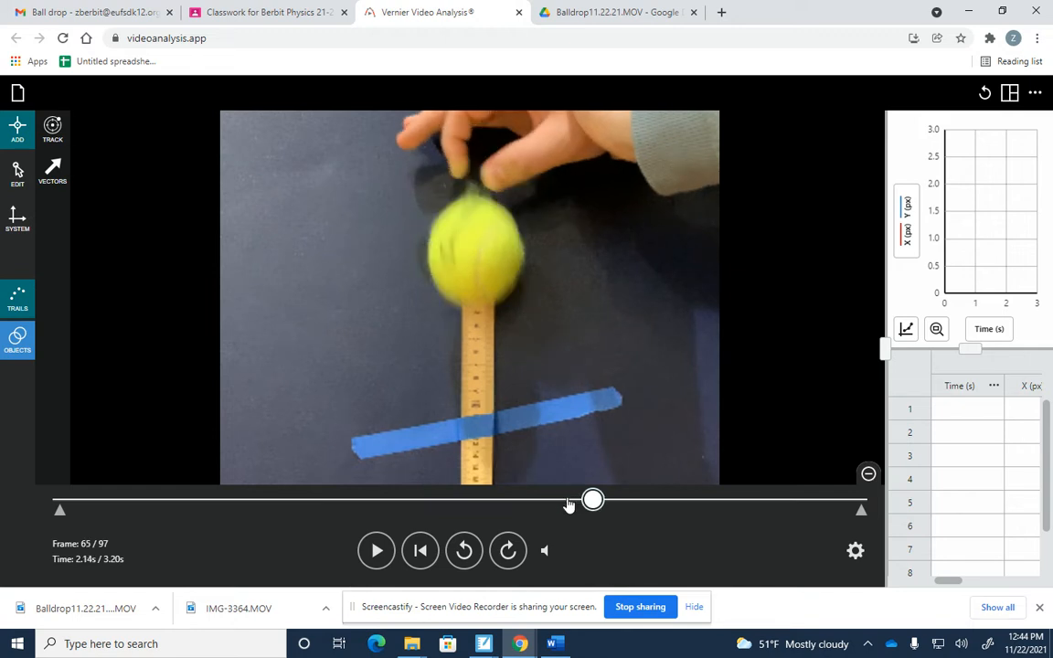
key("Left")
key("Left")
key("Left")
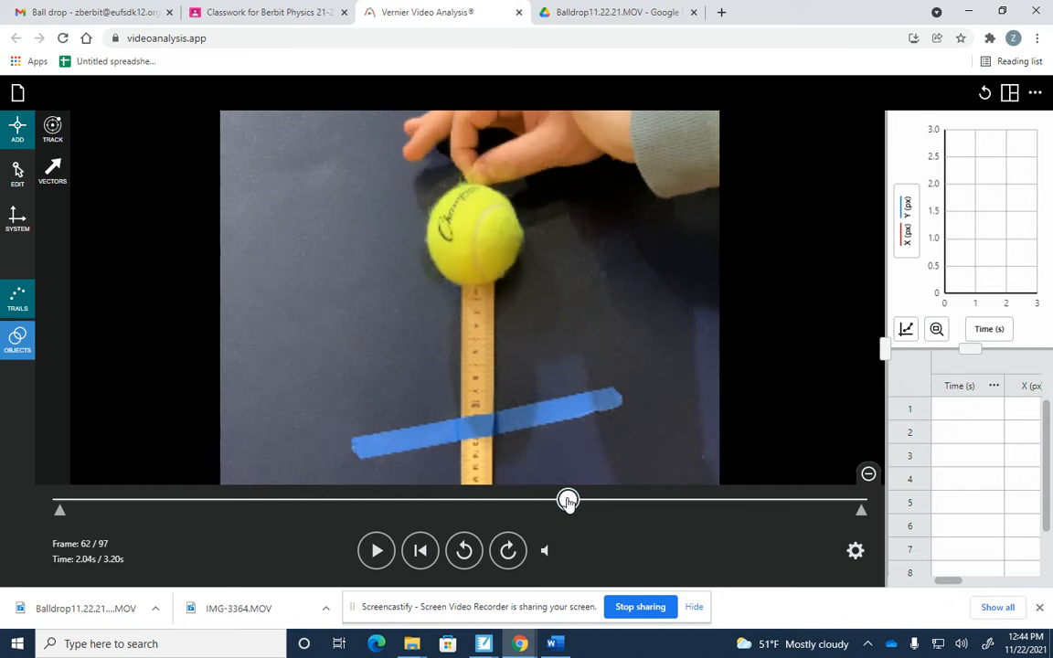
key("Right")
key("Right")
key("Left")
key("Left")
key("Right")
key("Right")
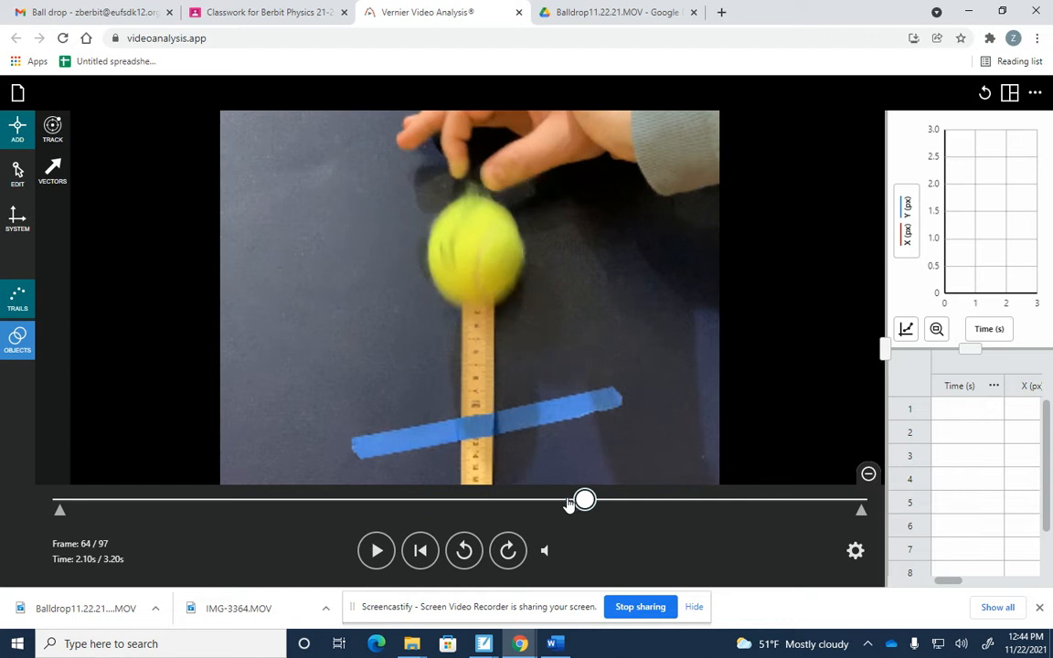
Step: Step the video forward through the ball's fall along the ruler to frame 71
key("Right")
key("Right")
key("Right")
key("Right")
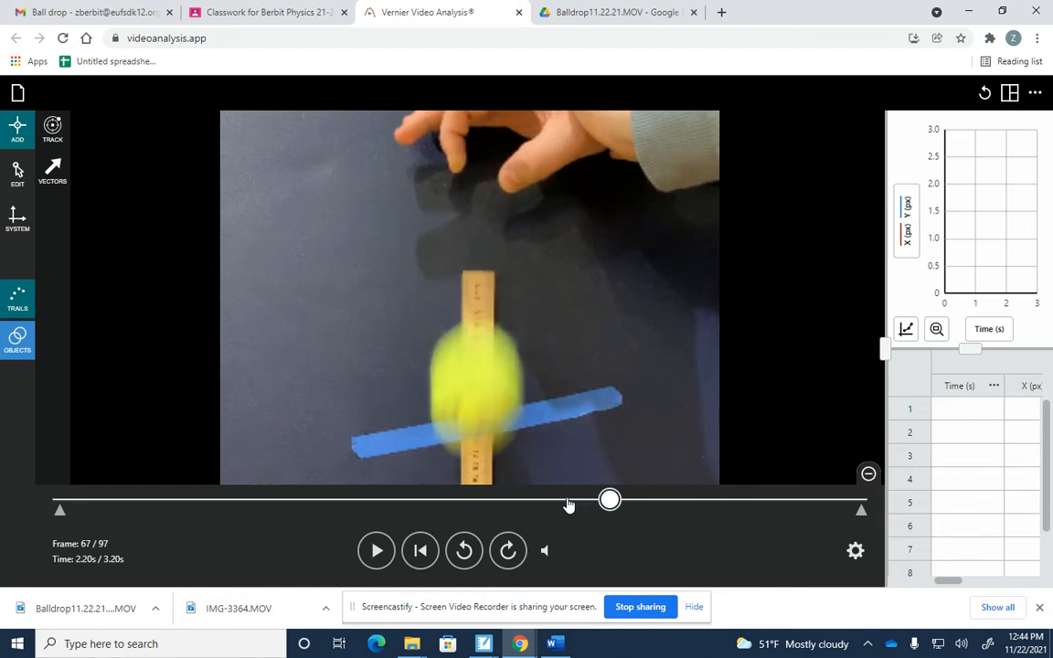
key("Right")
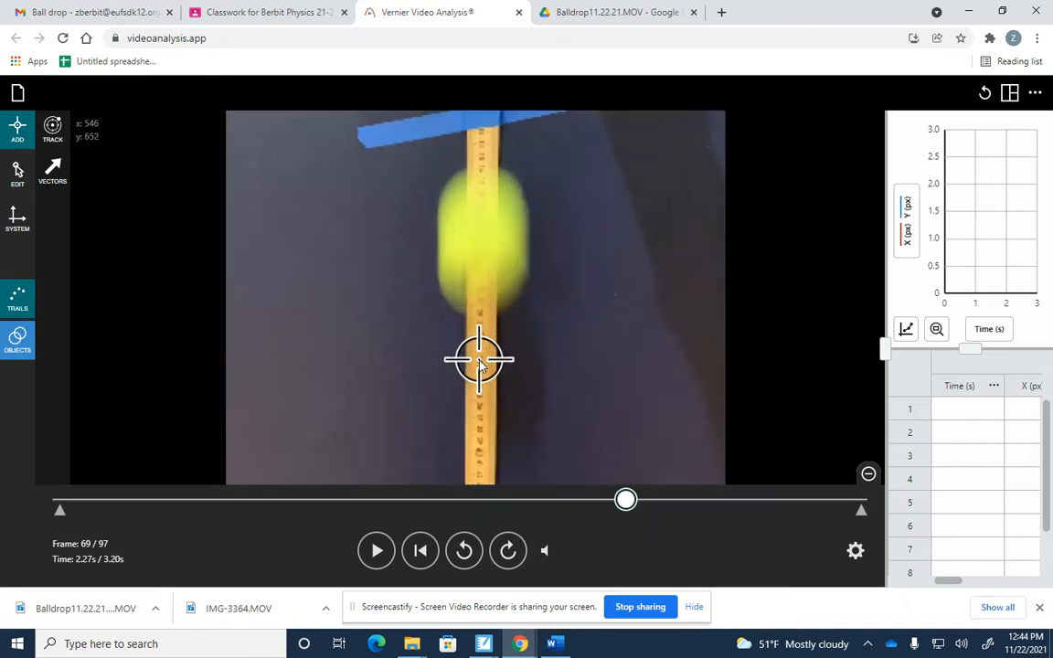
key("Right")
key("Right")
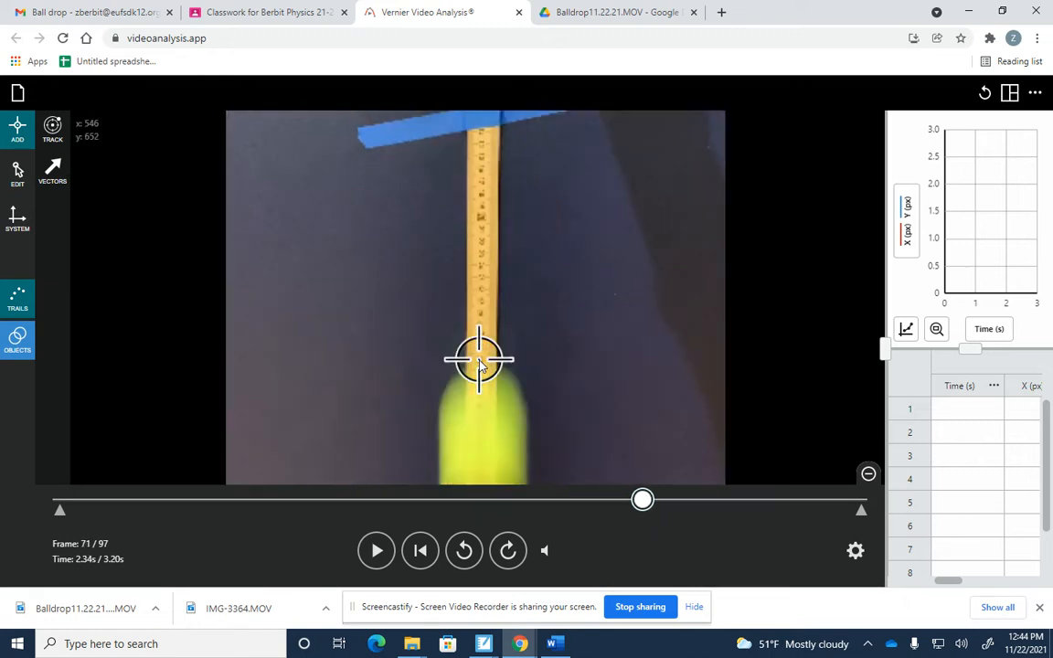
Step: Step the video back frame by frame from the fall to frame 62, with the ball still held
key("Left")
key("Left")
key("Left")
key("Left")
key("Left")
key("Left")
key("Left")
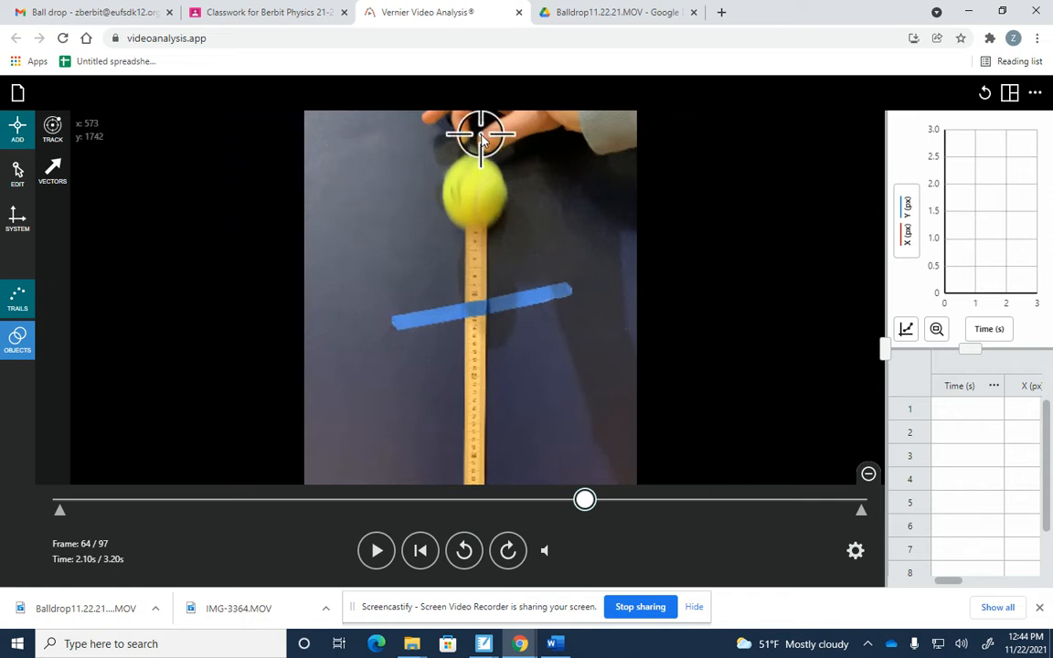
key("Left")
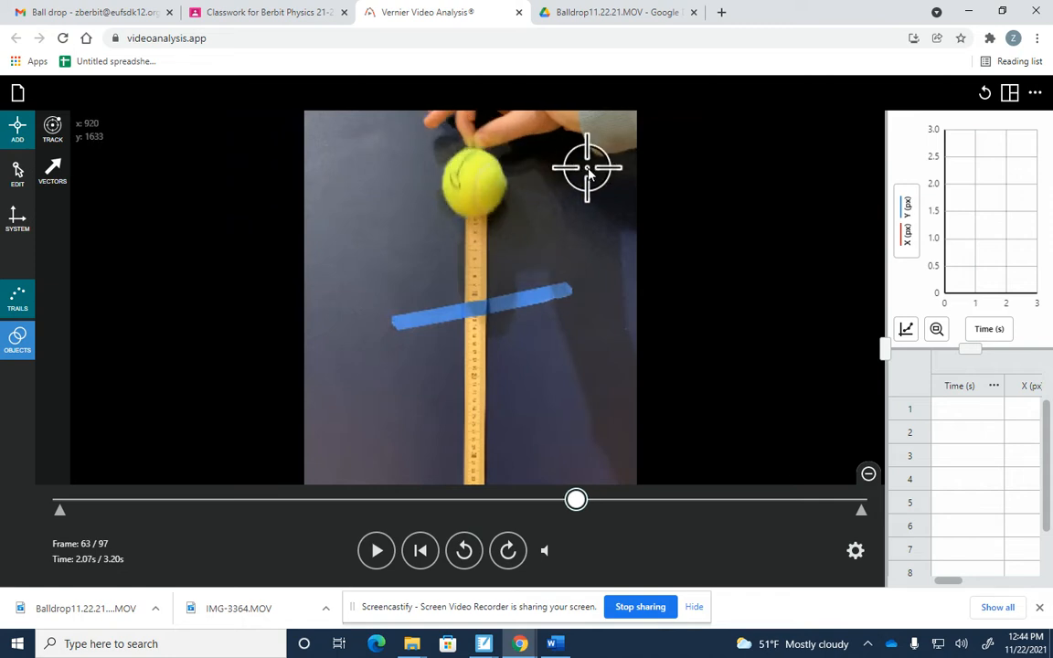
key("Left")
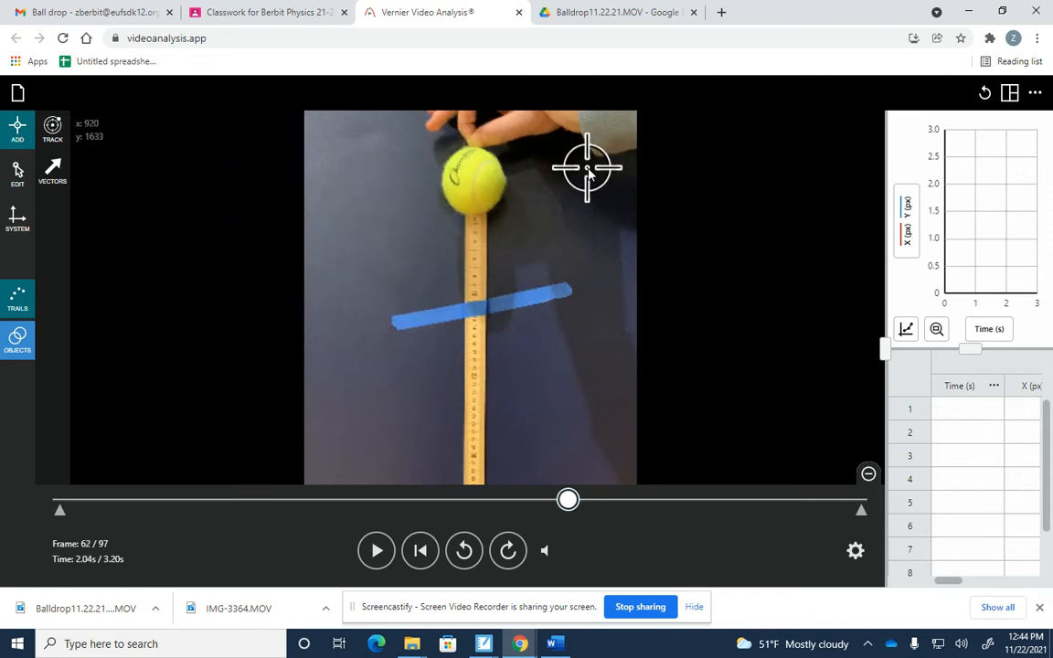
Step: Compare frames 62, 63 and 64 to check the ball's release, ending on frame 62
key("Right")
key("Left")
key("Right")
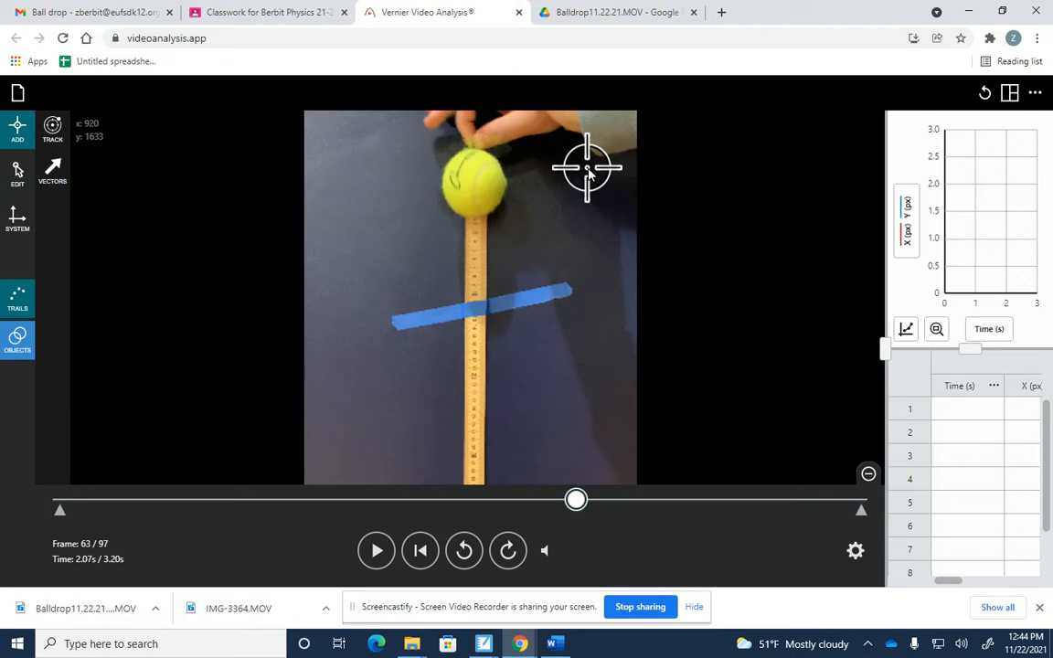
key("Right")
key("Left")
key("Left")
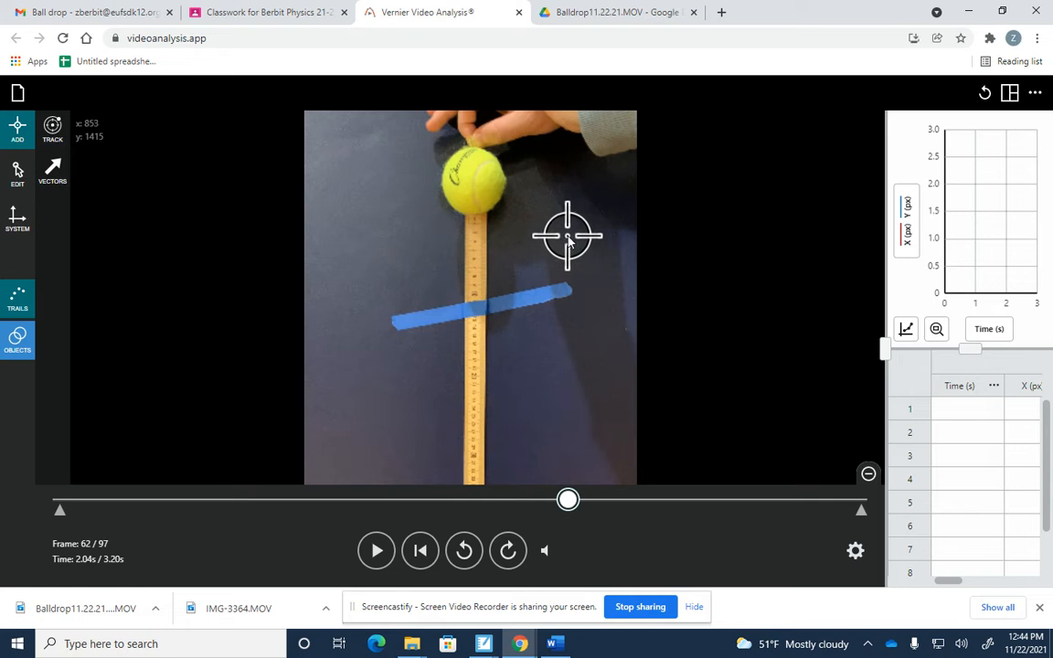
Step: Place the origin of the Cartesian coordinate system at the ruler's upper end, directly below the ball
left_click(17, 220)
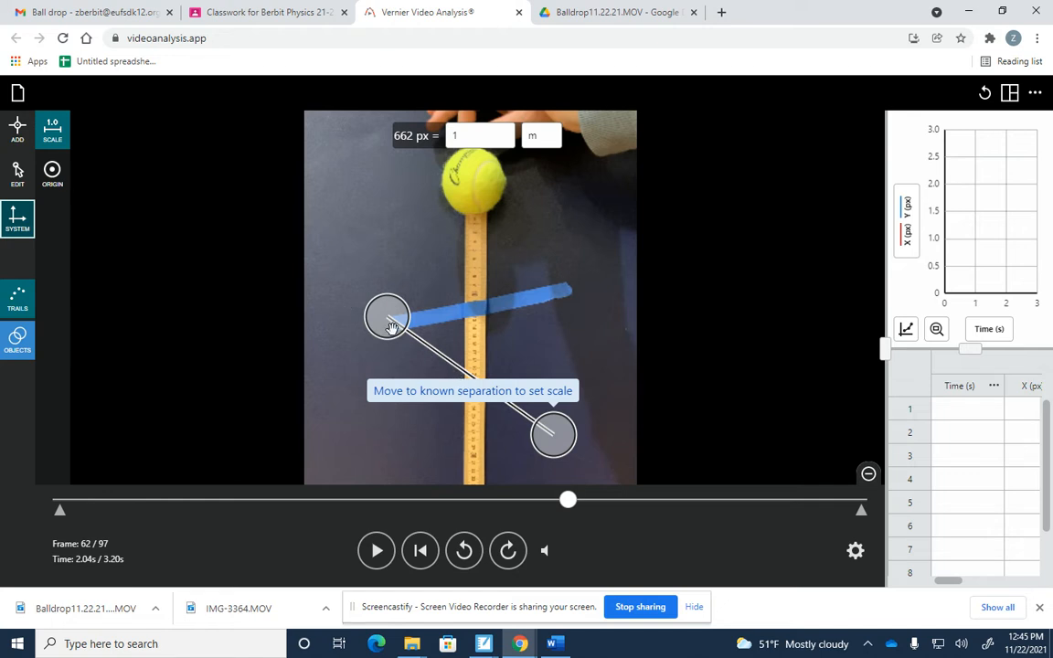
left_click(52, 181)
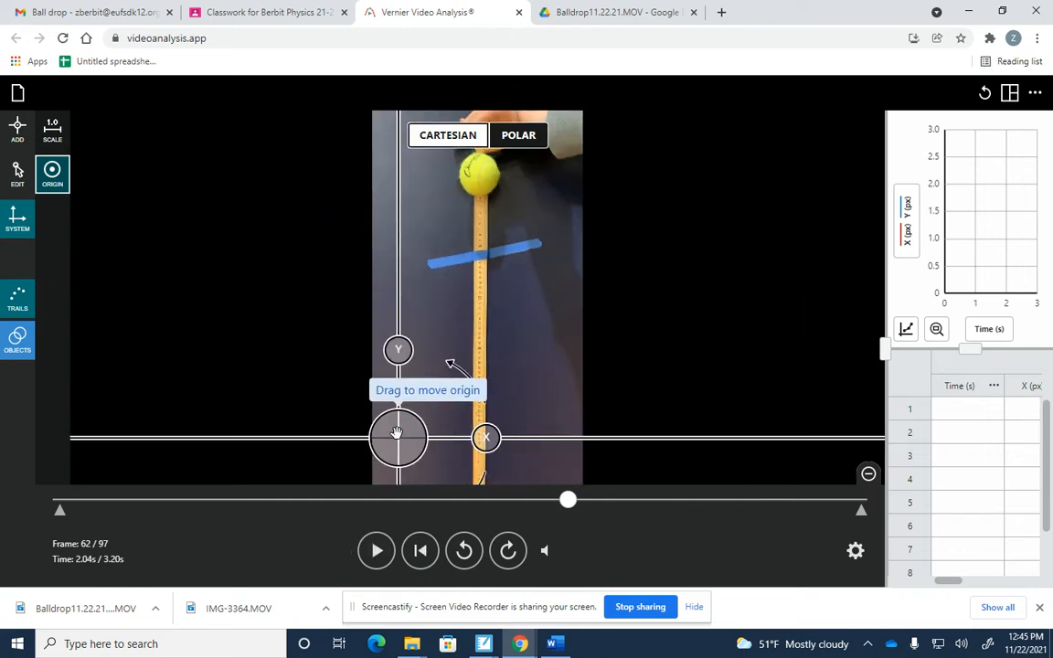
left_click_drag(399, 436, 490, 213)
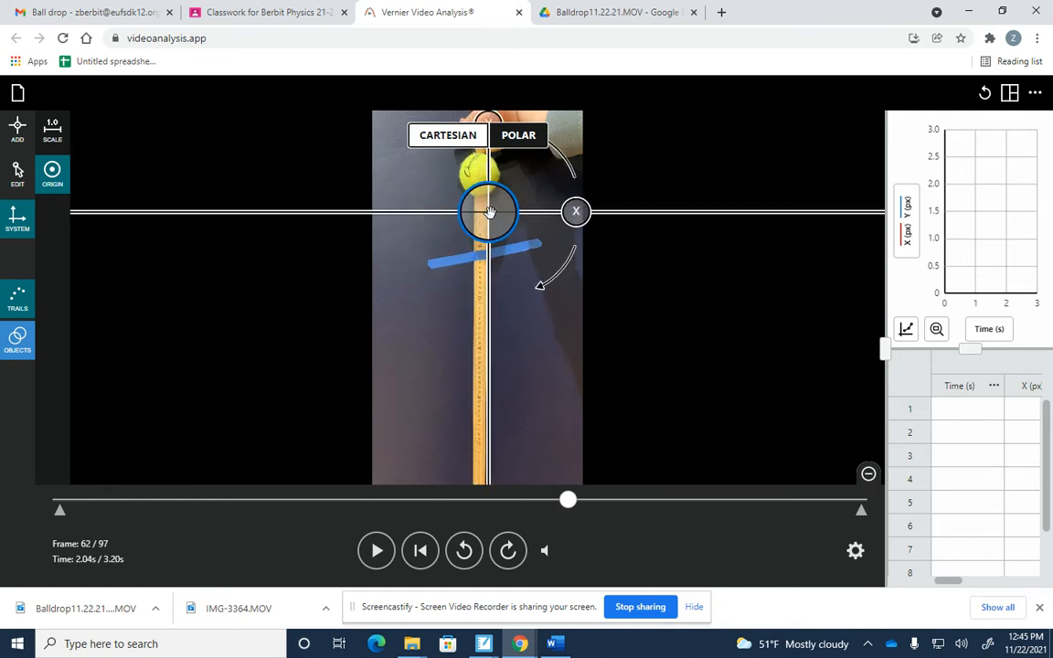
scroll(459, 180, "up", 3)
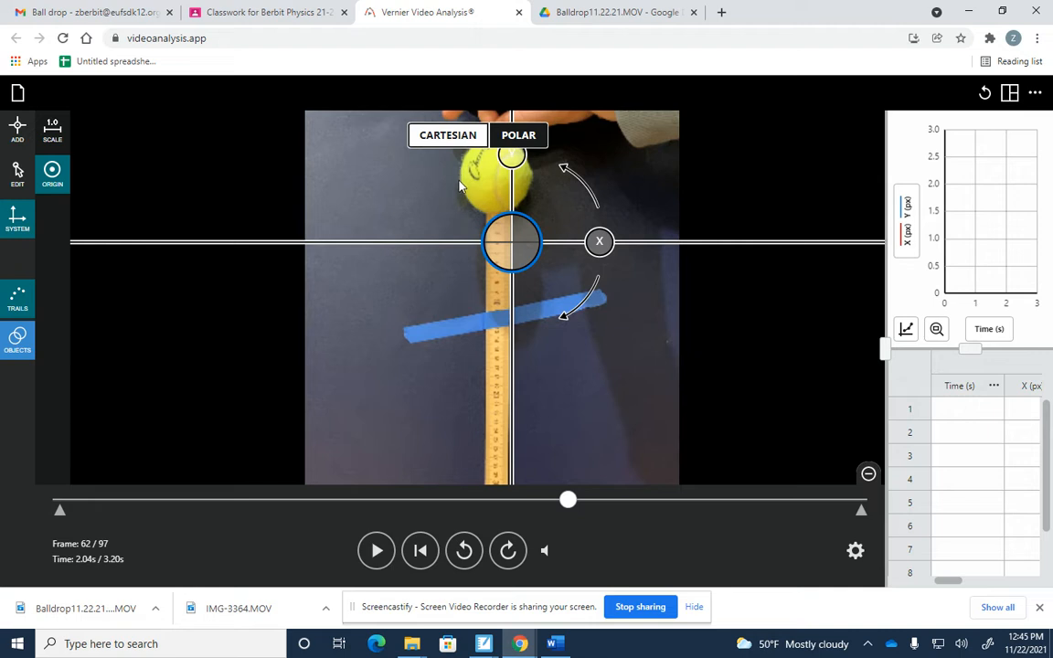
scroll(461, 178, "down", 3)
scroll(461, 169, "up", 5)
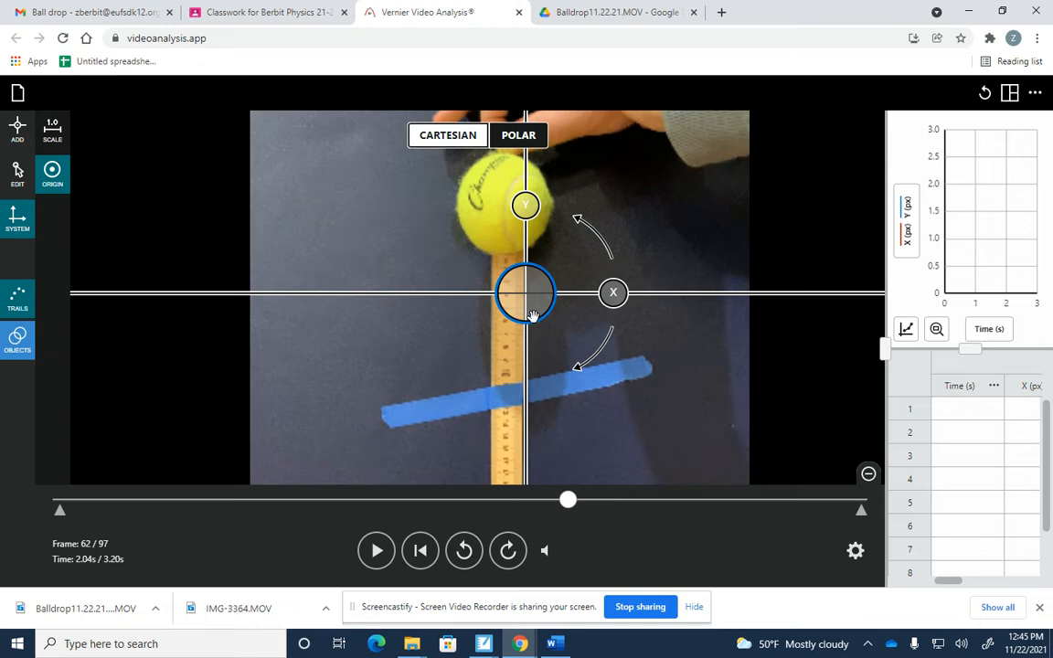
left_click_drag(533, 315, 507, 278)
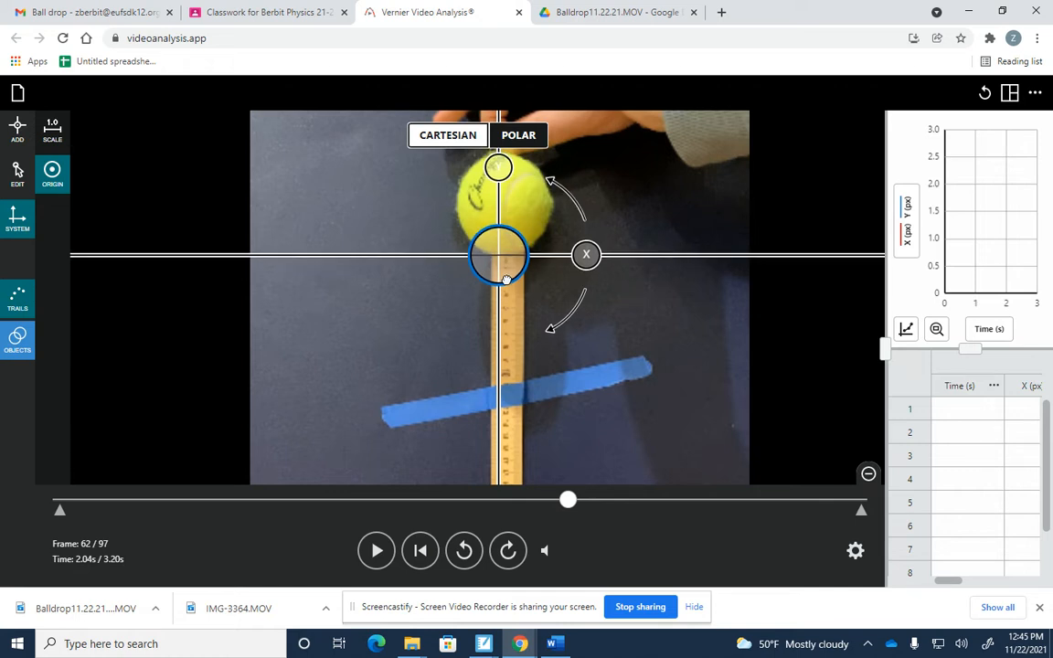
left_click_drag(506, 279, 508, 279)
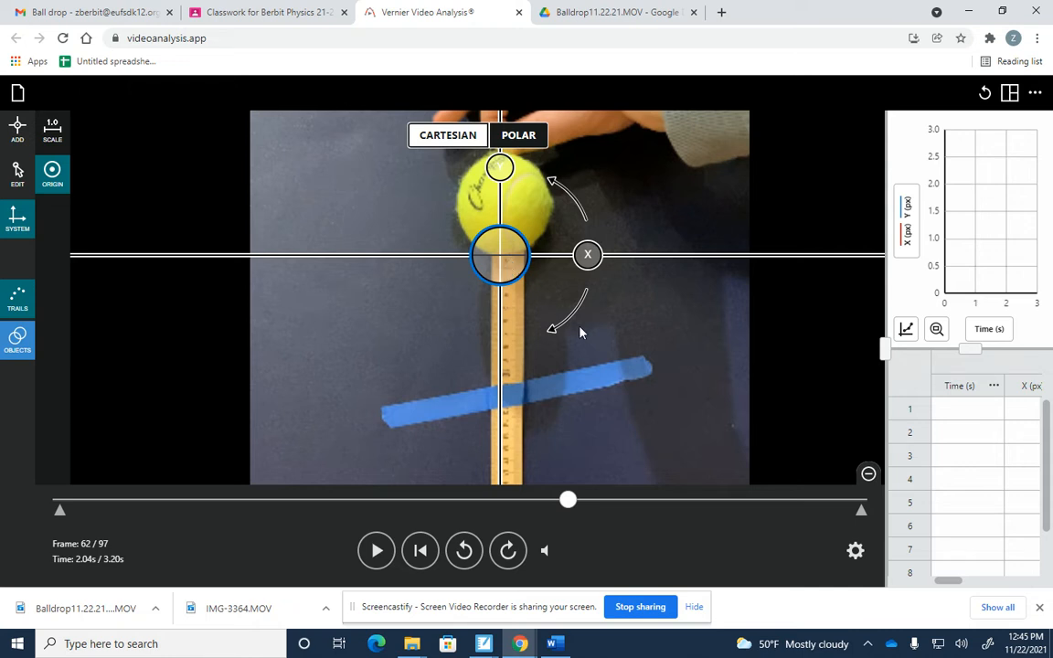
scroll(578, 333, "down", 4)
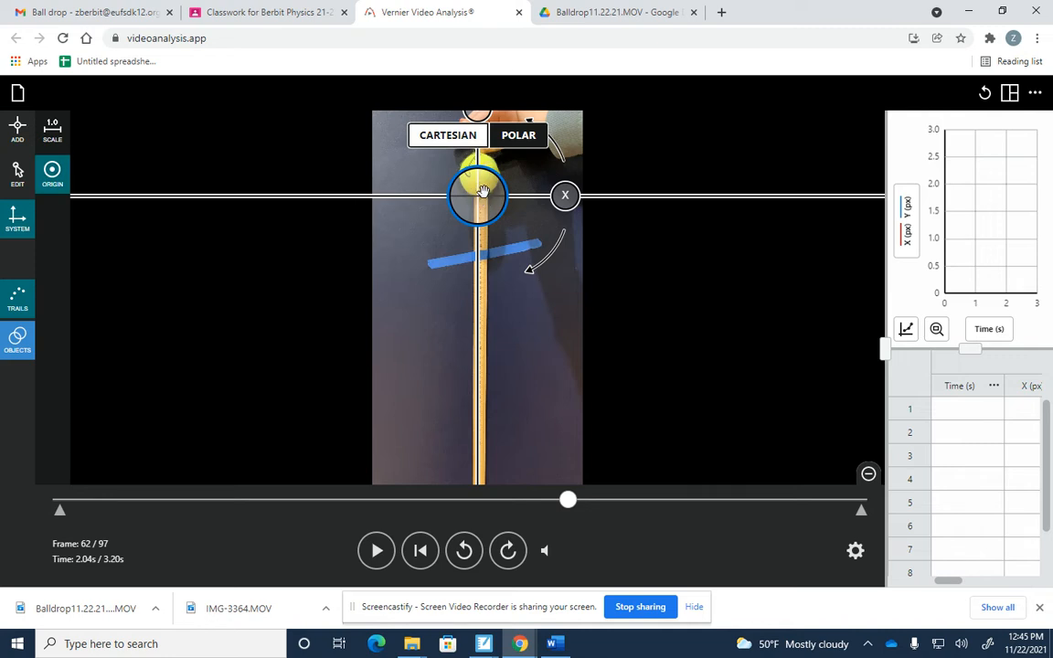
scroll(480, 200, "up", 4)
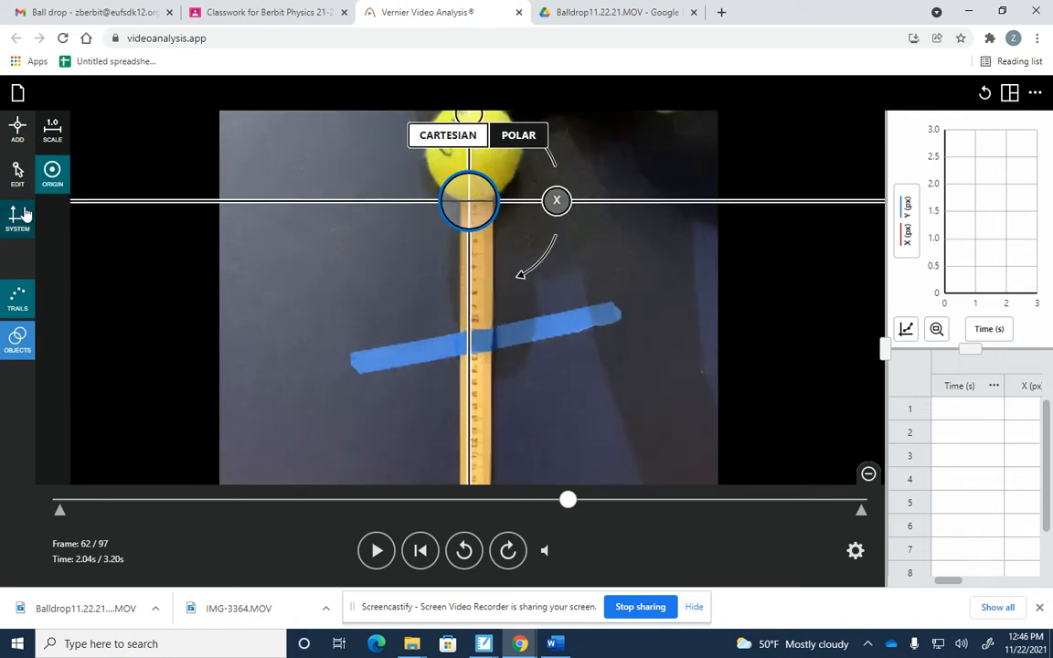
Step: Lay the scale line along the ruler at frame 62, with its upper end just below the ball
left_click(53, 130)
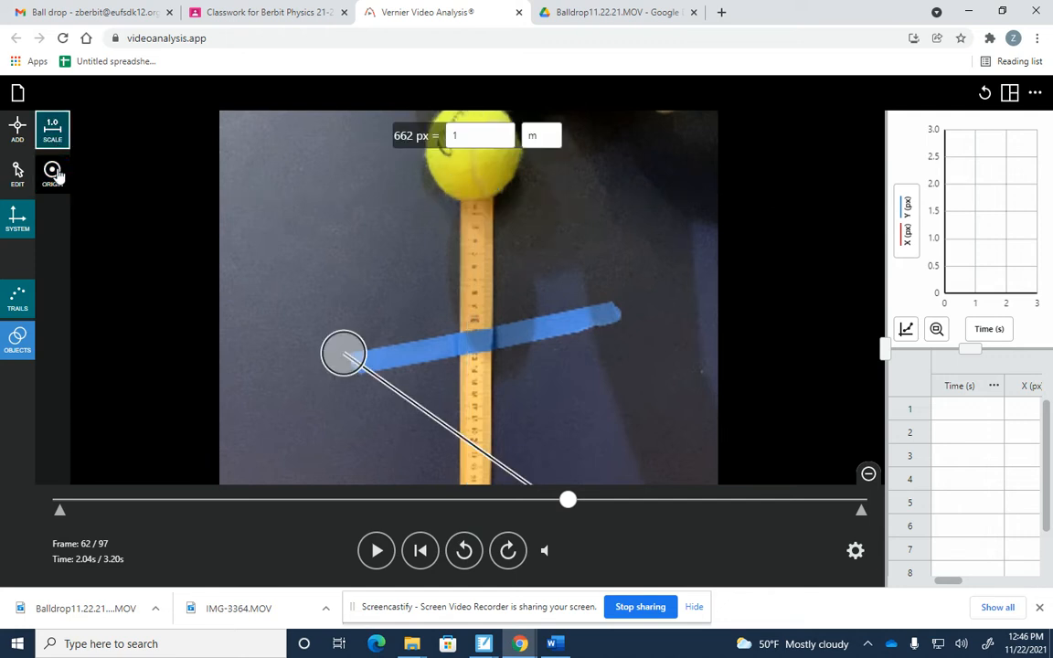
left_click(53, 172)
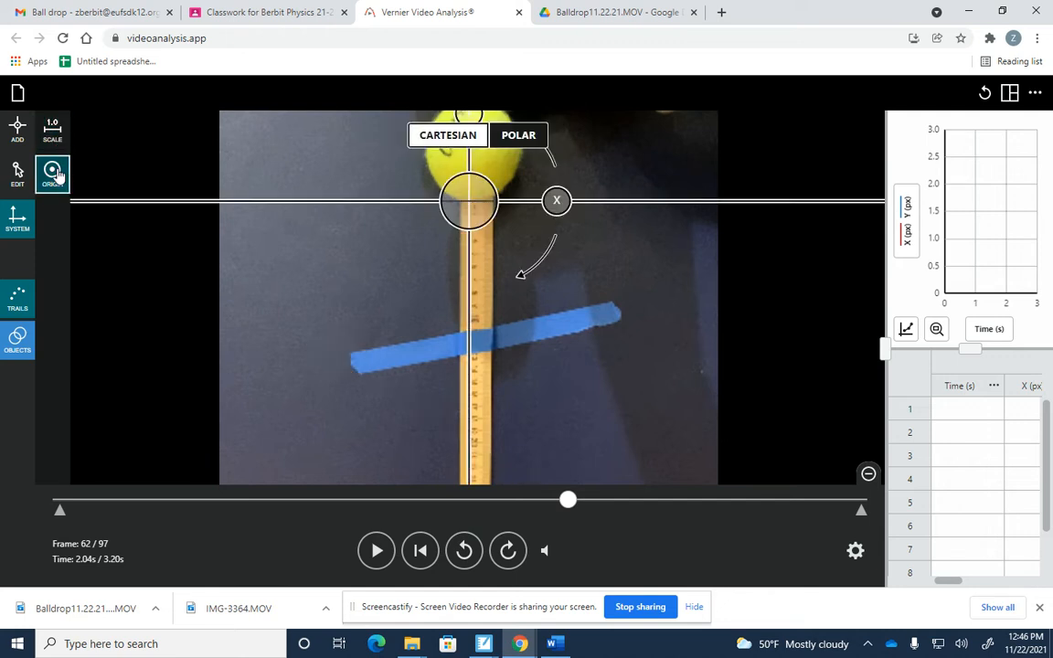
left_click(53, 131)
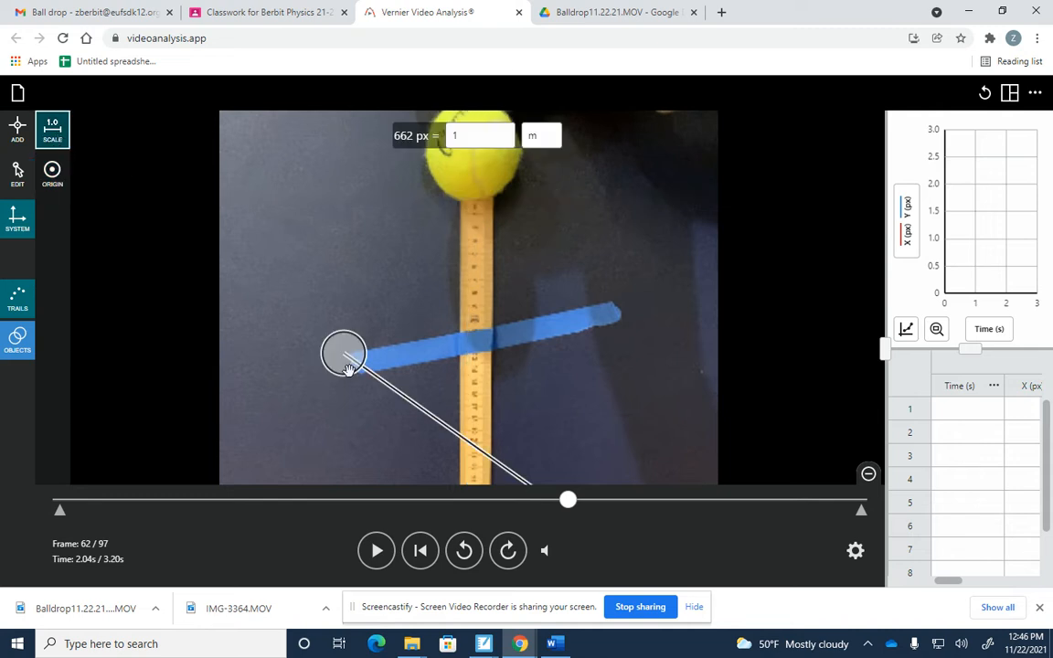
left_click_drag(352, 364, 484, 231)
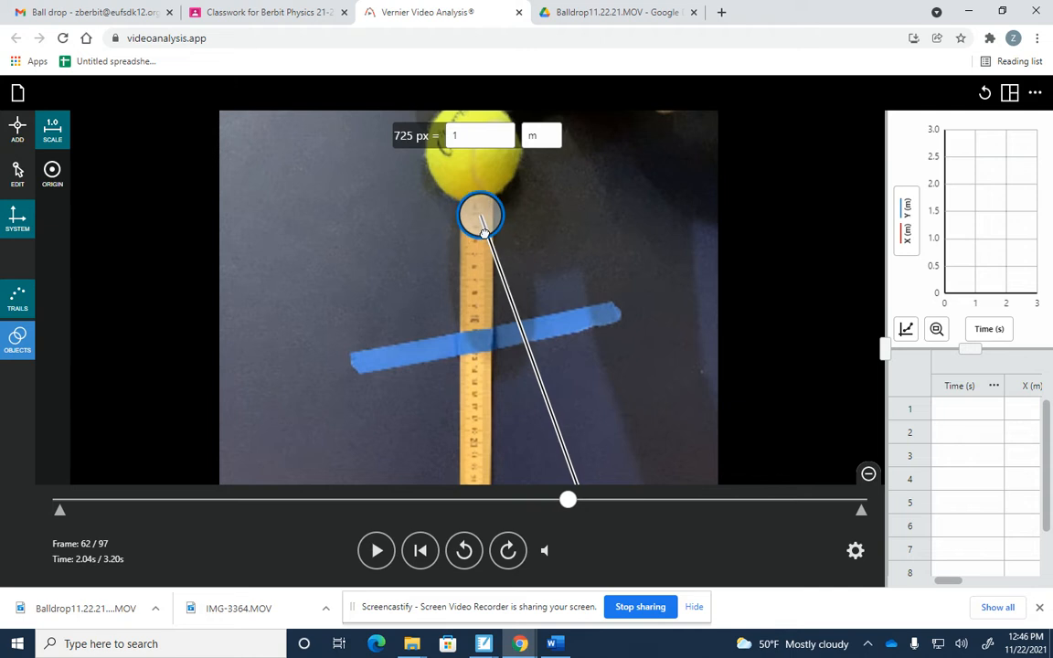
scroll(583, 379, "down", 3)
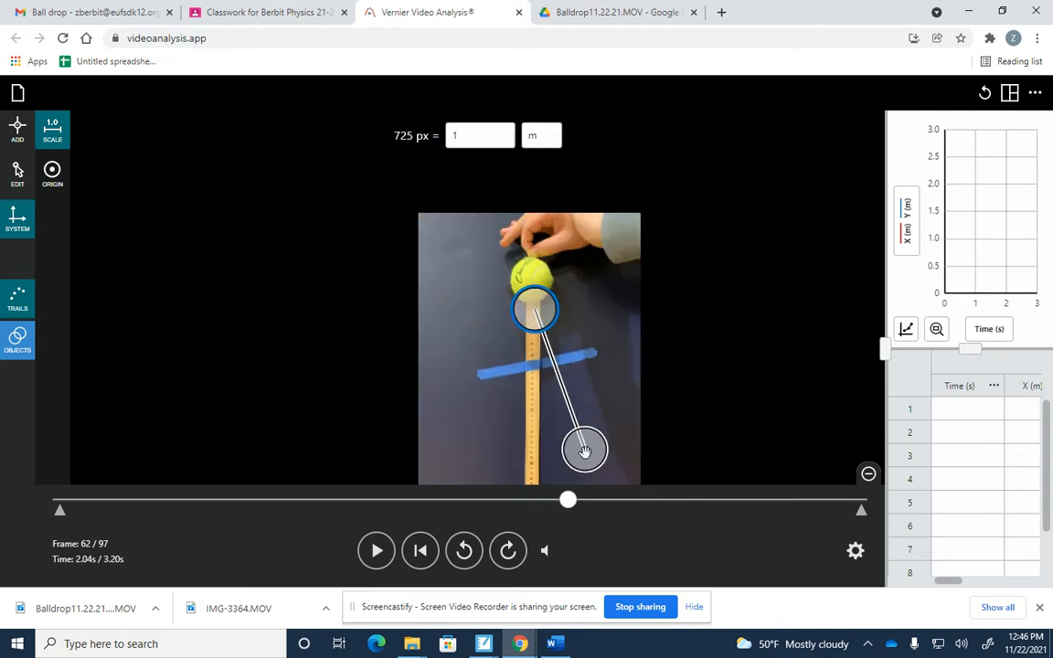
left_click_drag(584, 451, 538, 461)
scroll(538, 376, "up", 4)
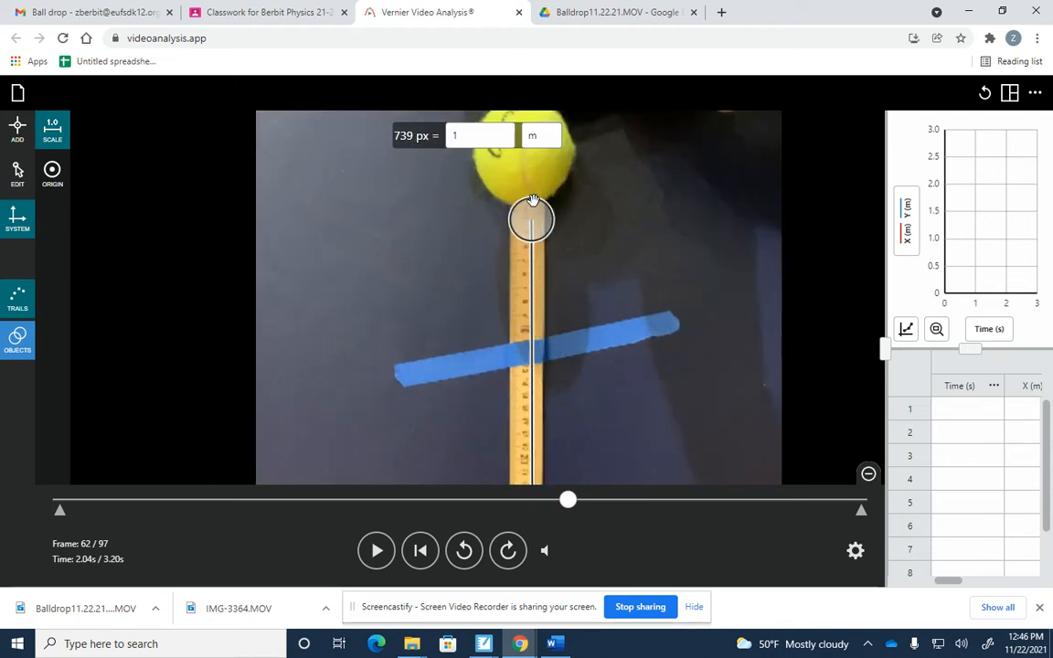
Step: Reposition the scale line's upper end on the ruler graduation just below the ball
left_click_drag(531, 217, 532, 308)
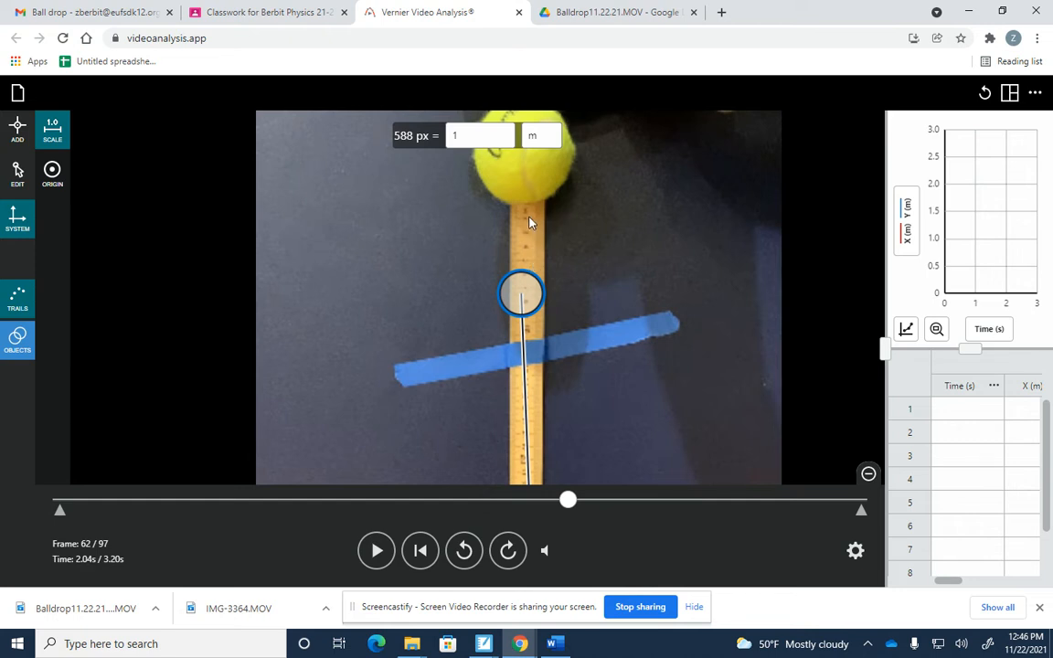
left_click_drag(530, 299, 534, 290)
left_click_drag(541, 248, 546, 233)
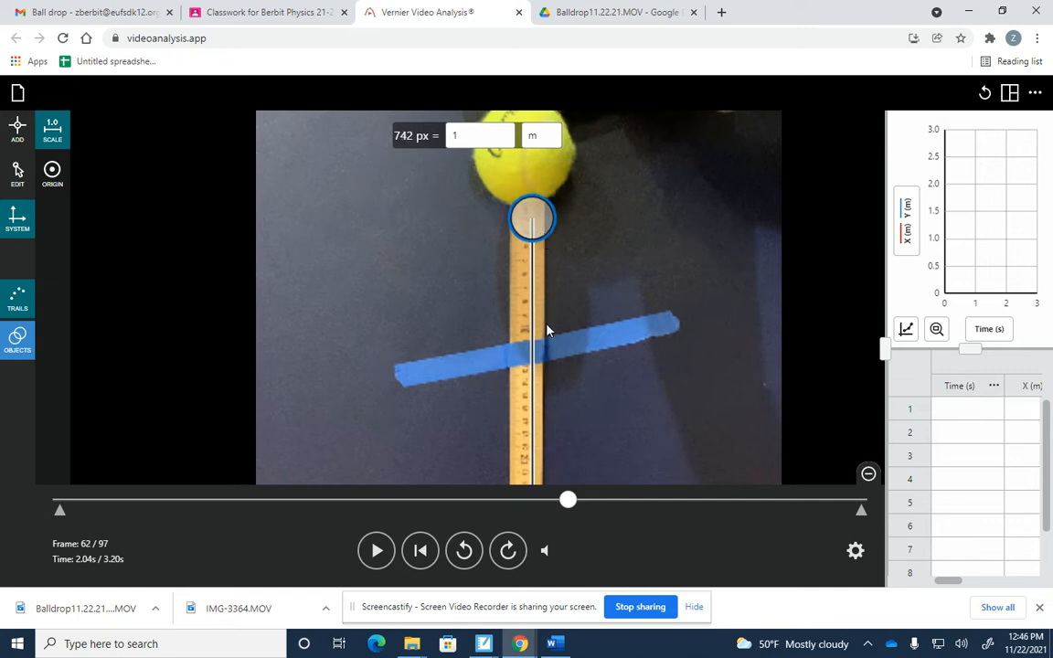
Step: Realign the scale line's lower end on a ruler graduation below the blue tape, keeping the line parallel to the ruler
scroll(544, 347, "down", 5)
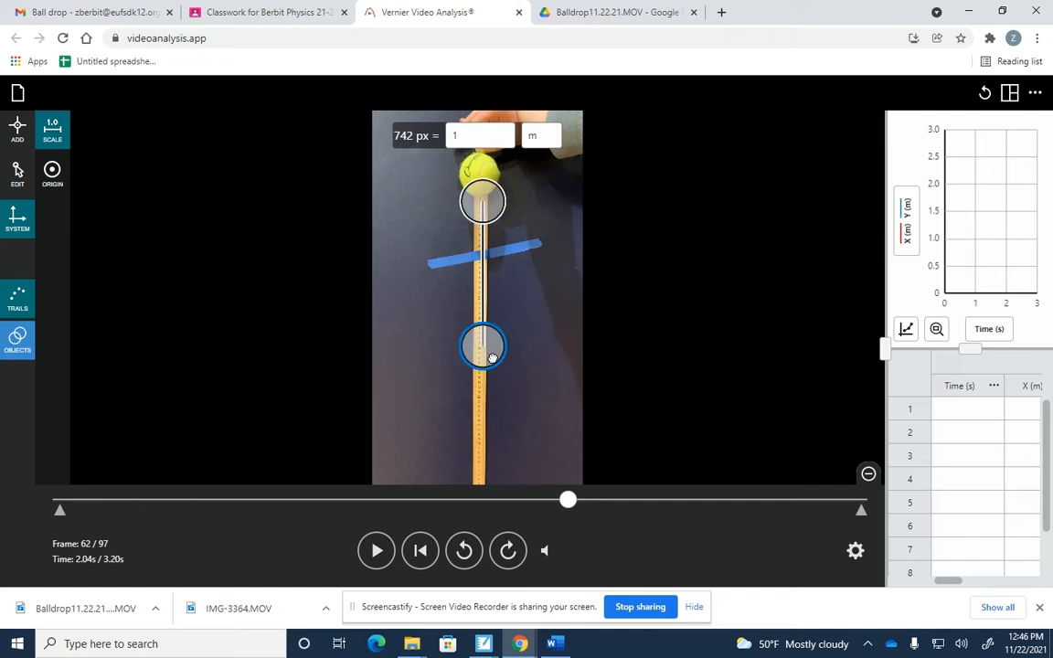
left_click_drag(492, 358, 403, 332)
scroll(490, 359, "up", 5)
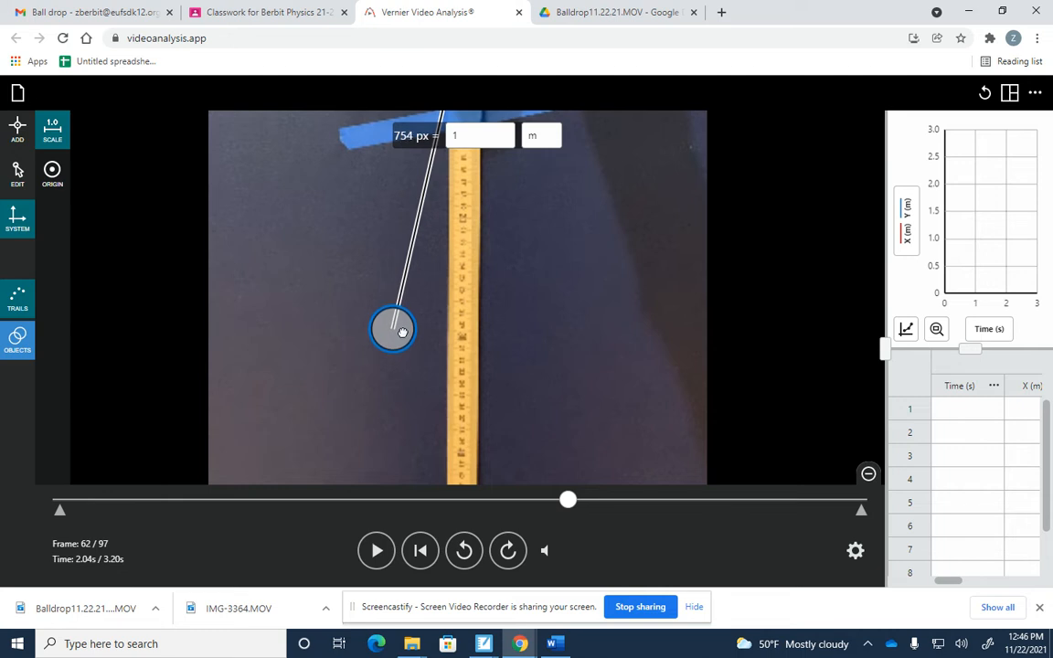
left_click_drag(402, 333, 479, 348)
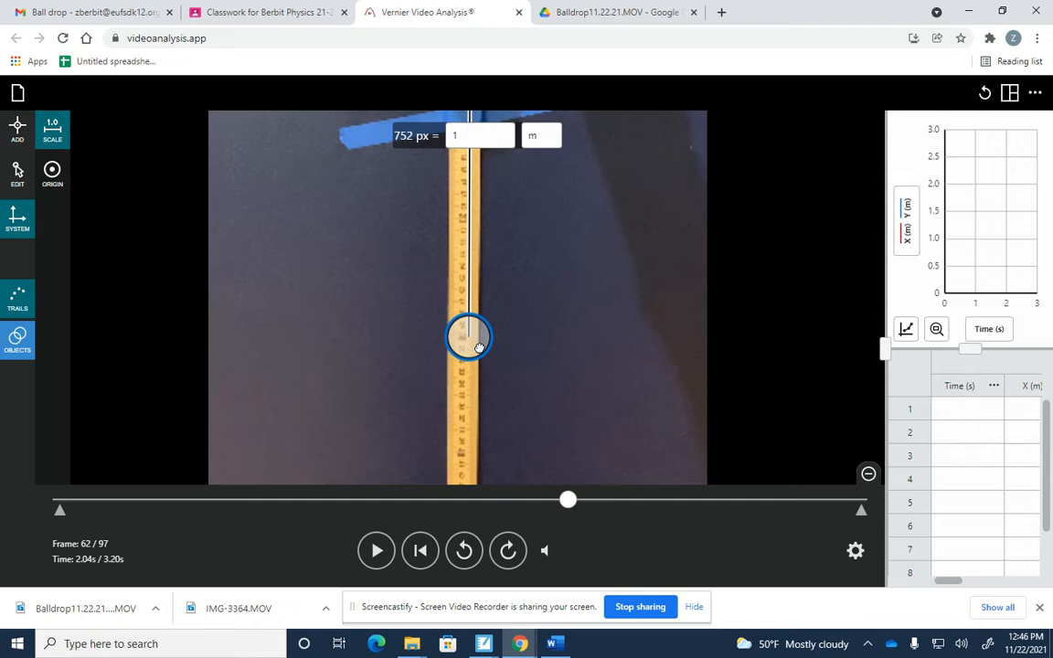
scroll(510, 331, "down", 2)
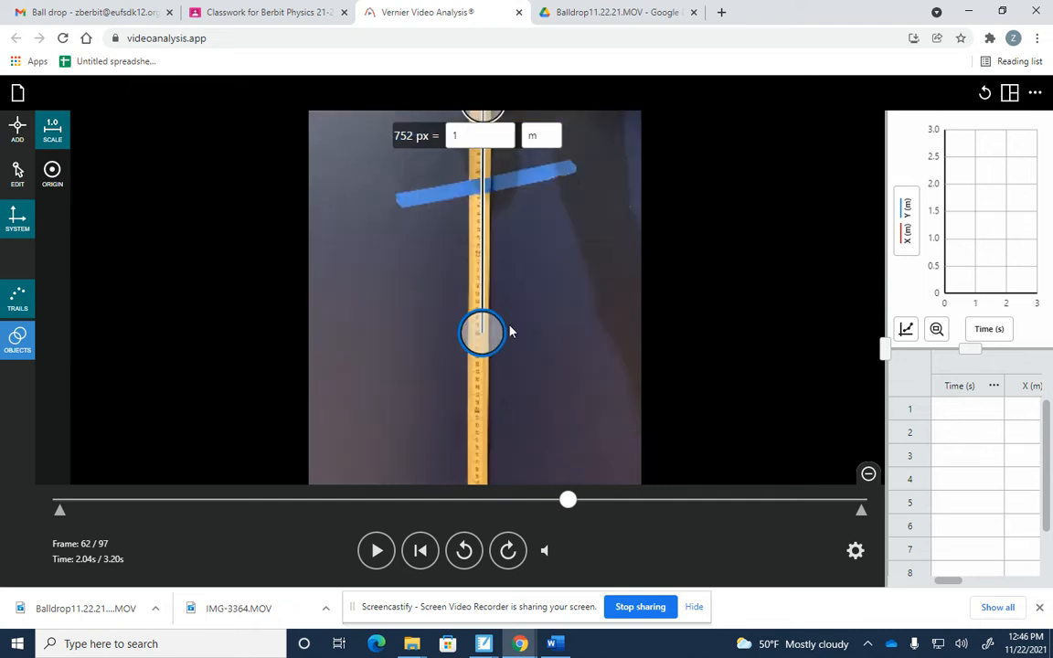
scroll(513, 187, "down", 2)
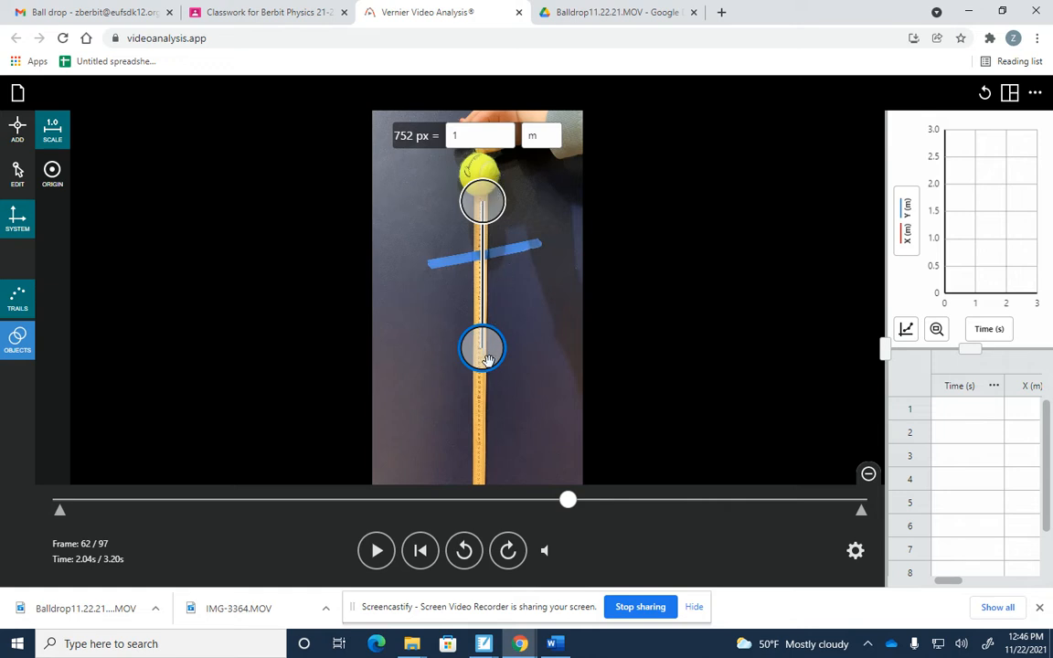
Step: Set the real length of the scale line to 0.28 m and check the origin placement
left_click(473, 139)
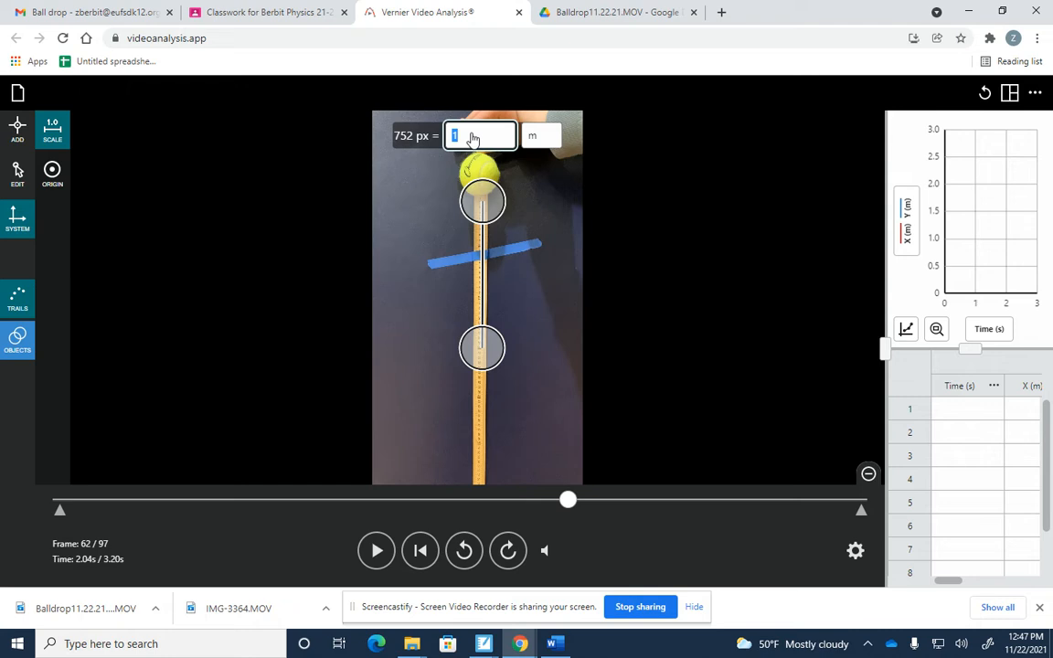
type(".28")
left_click(57, 176)
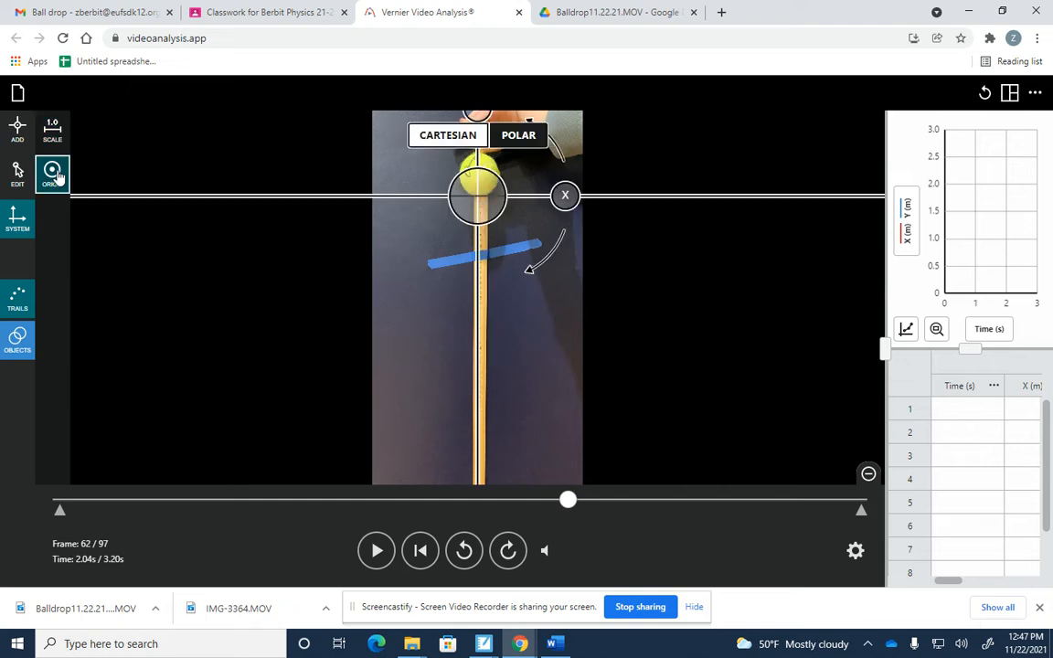
left_click(53, 138)
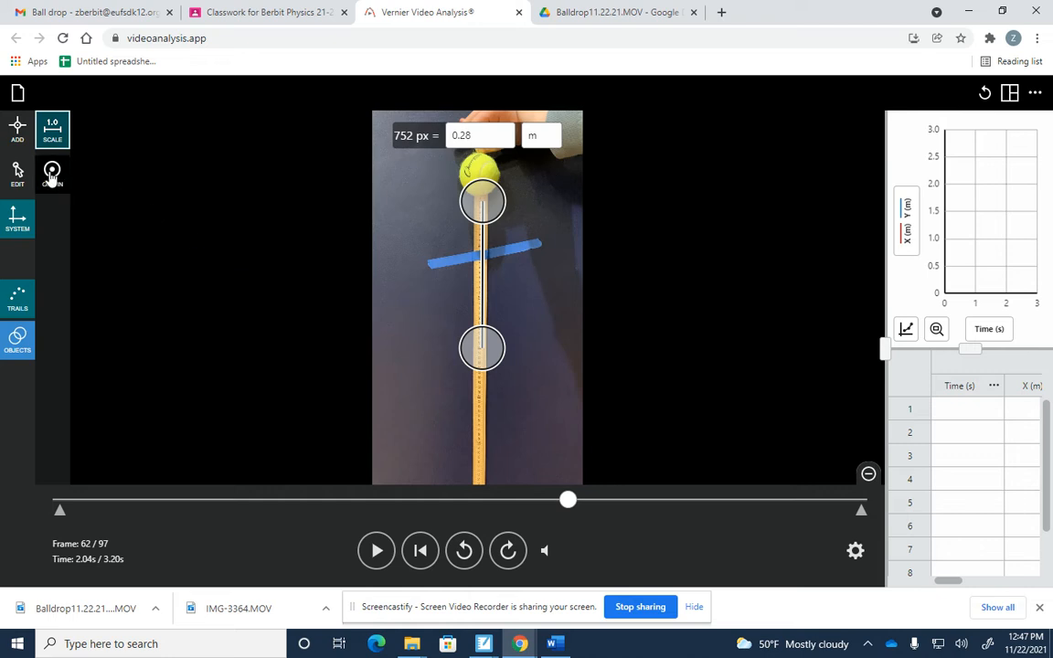
Step: Mark the ball's lower edge in frame 62 as the first tracking point
left_click(18, 133)
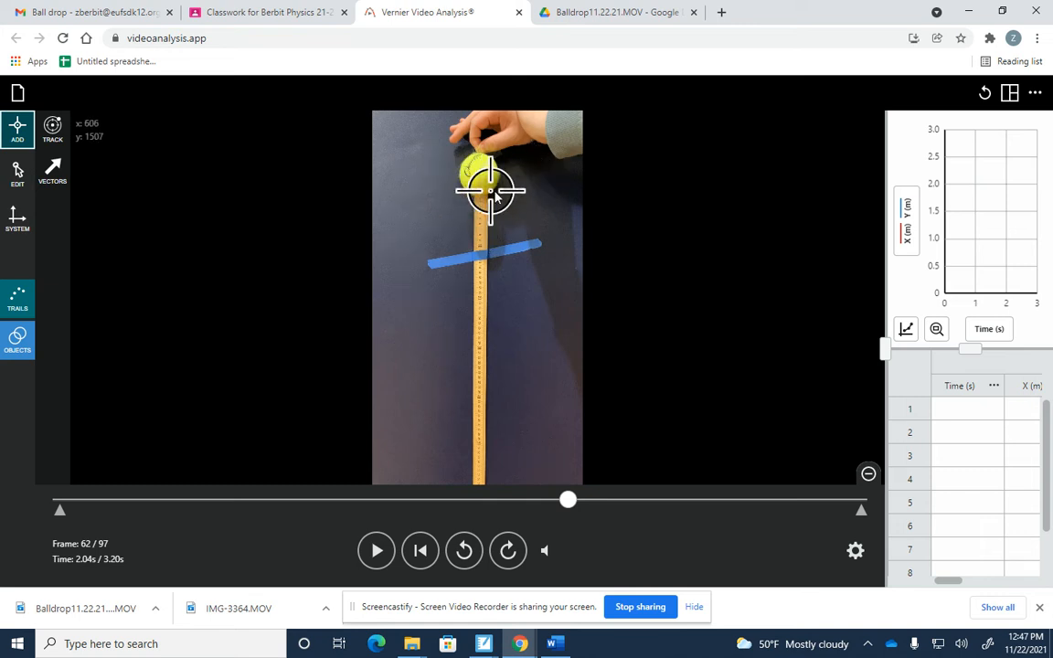
scroll(517, 187, "up", 3)
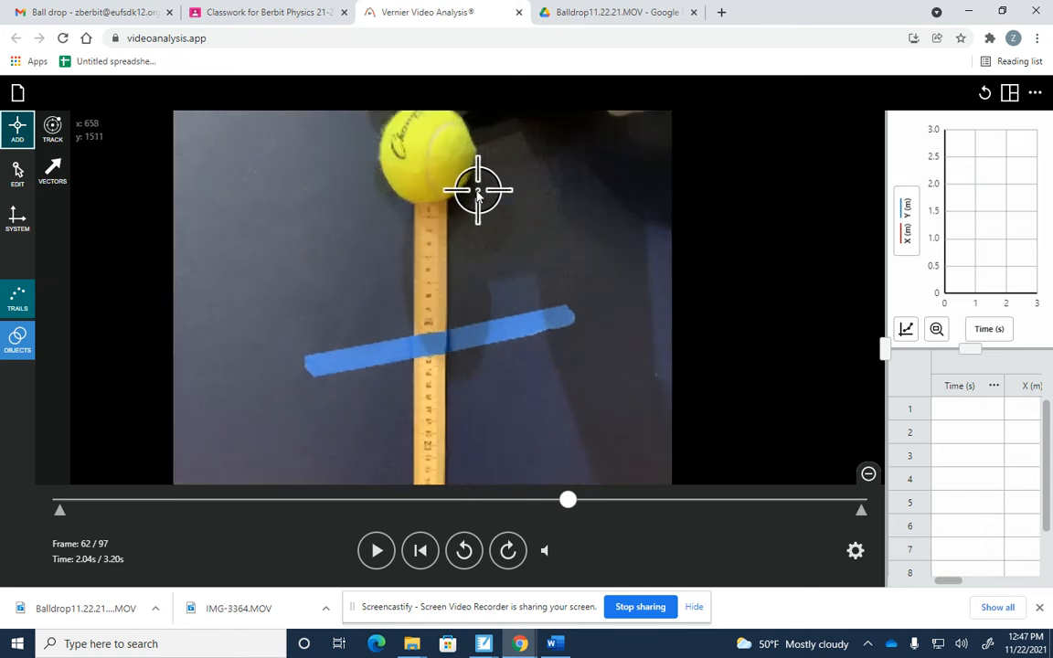
scroll(470, 187, "down", 2)
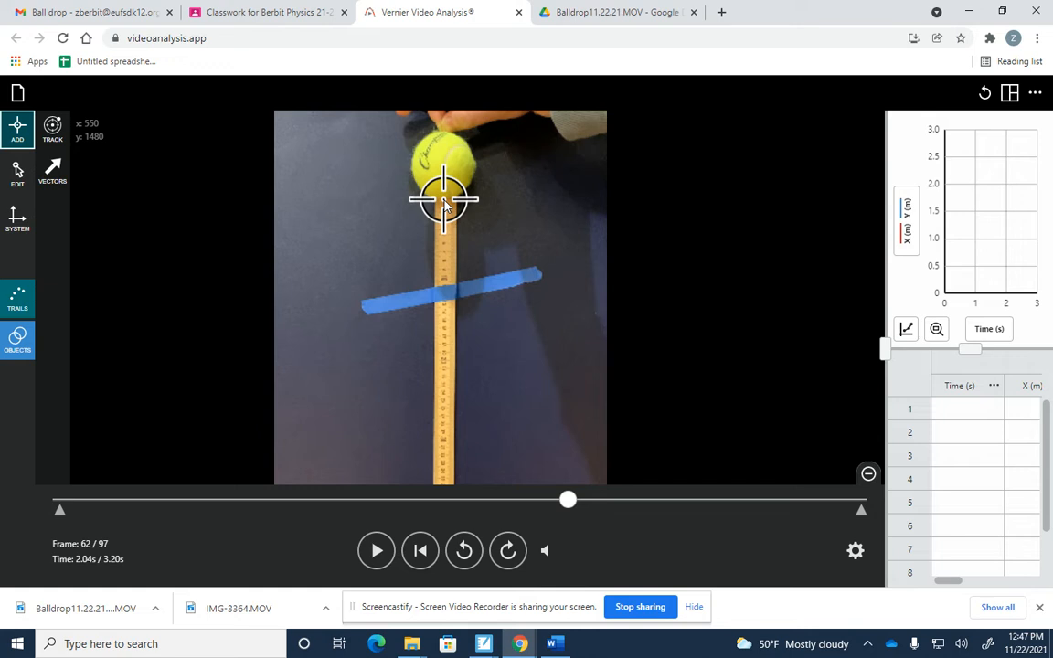
left_click(443, 205)
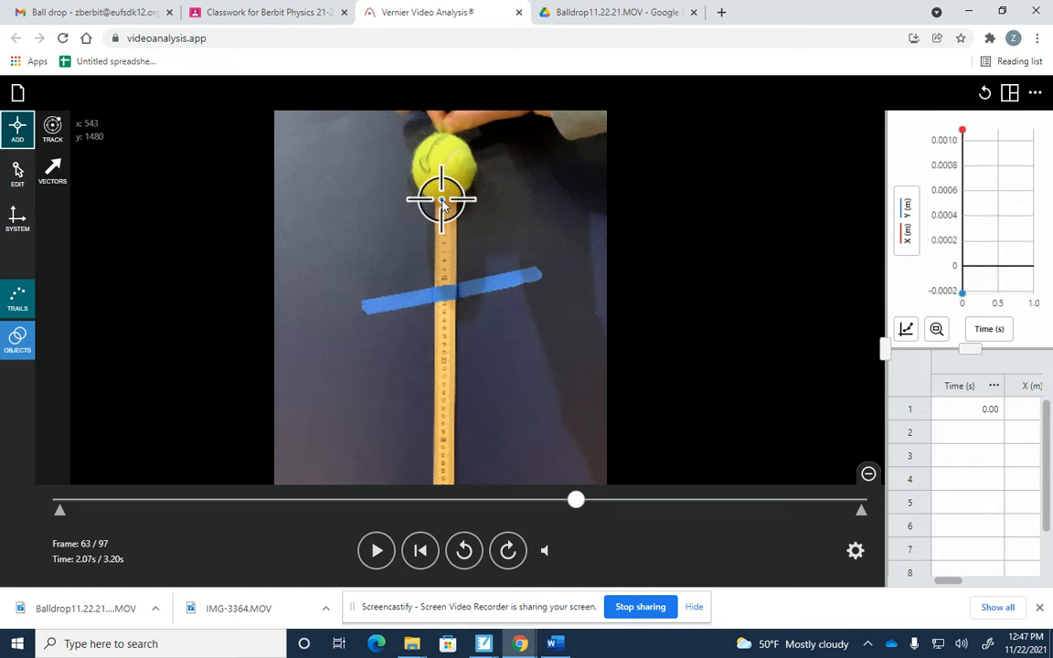
Step: Mark the ball's lower edge in frames 63, 64 and 65
scroll(437, 232, "down", 3)
scroll(437, 235, "up", 5)
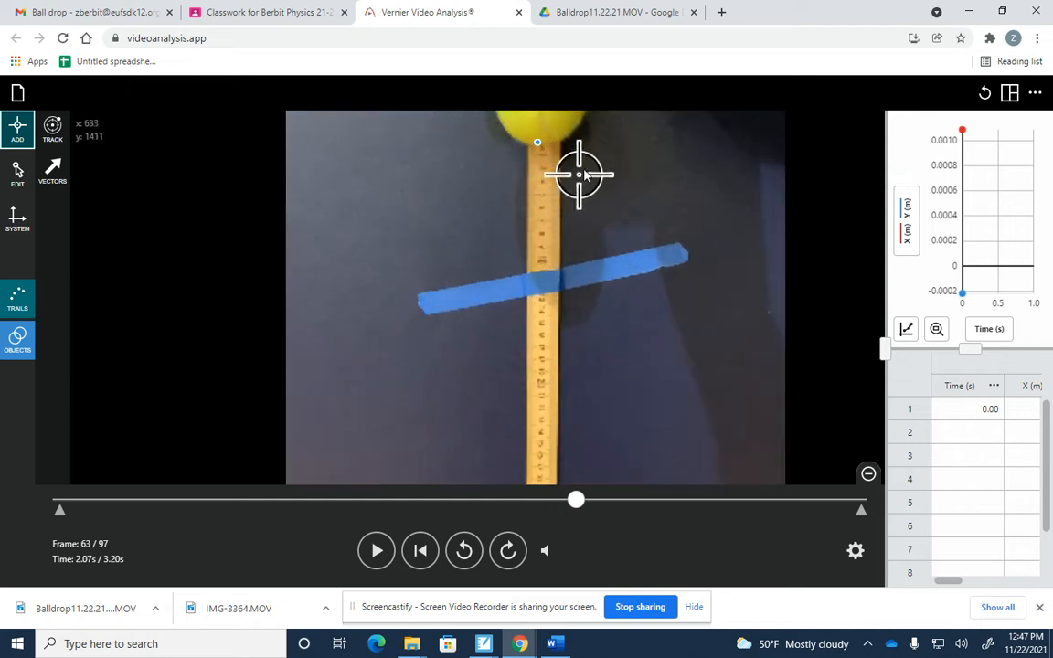
scroll(540, 146, "down", 2)
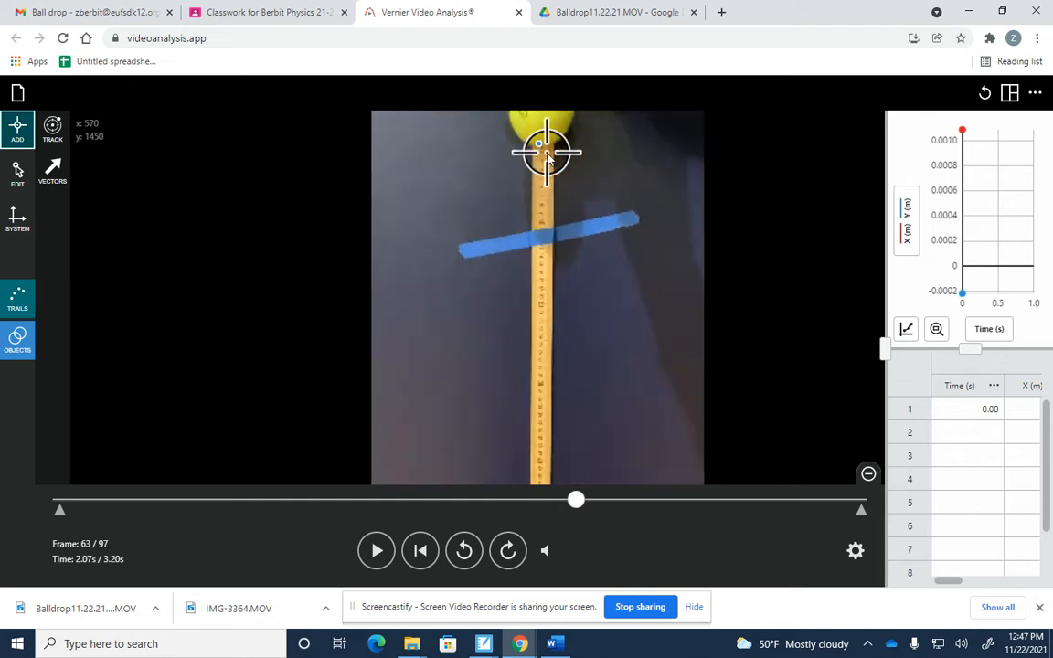
scroll(542, 132, "down", 2)
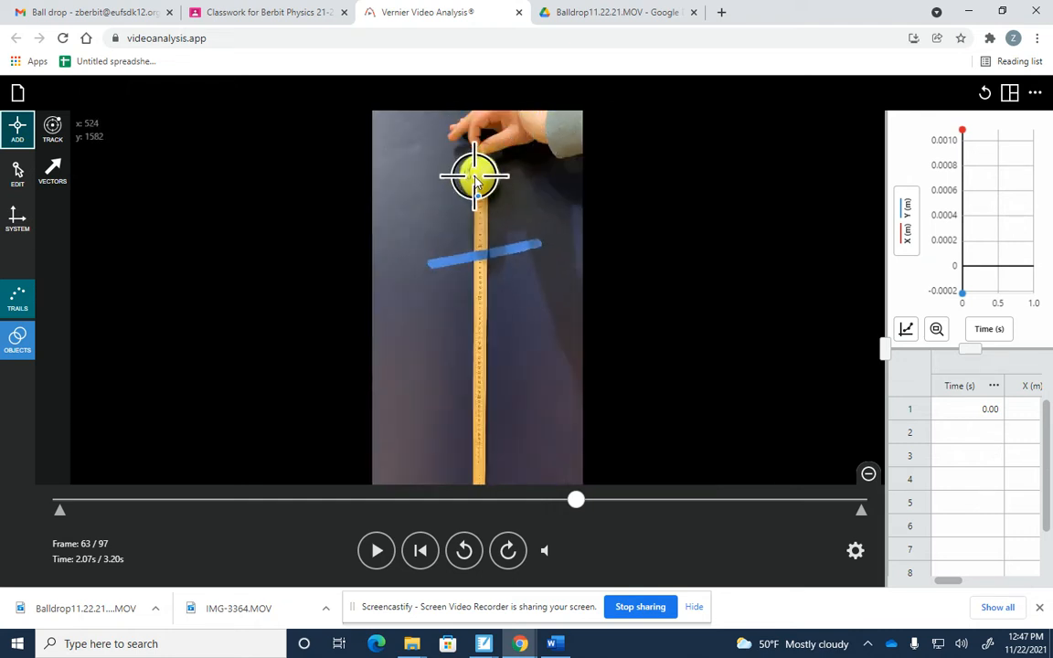
scroll(474, 178, "up", 3)
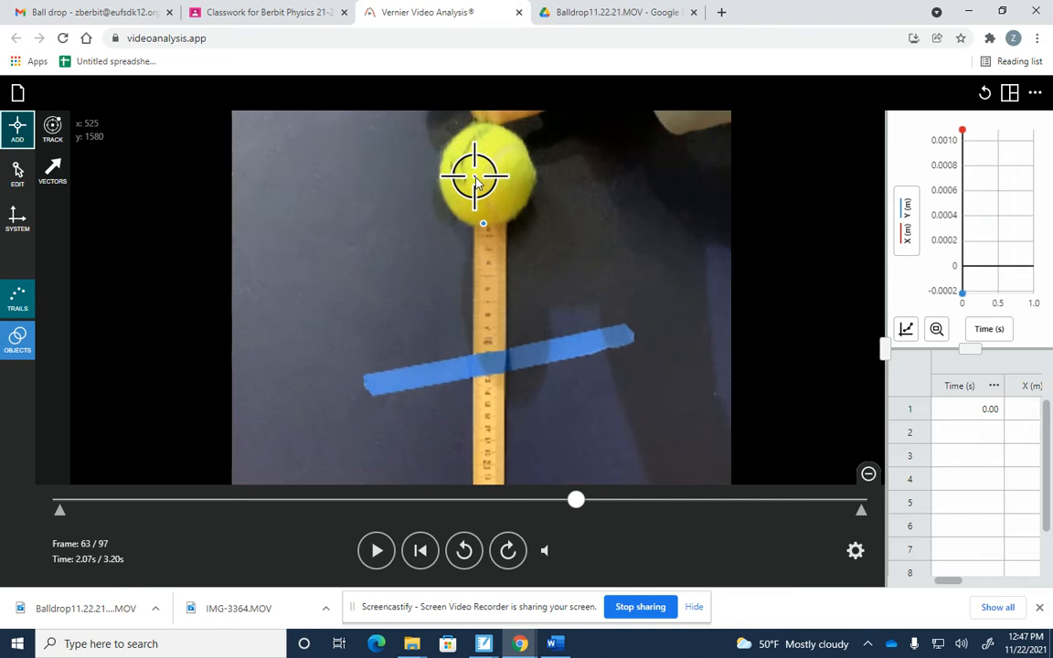
left_click(483, 229)
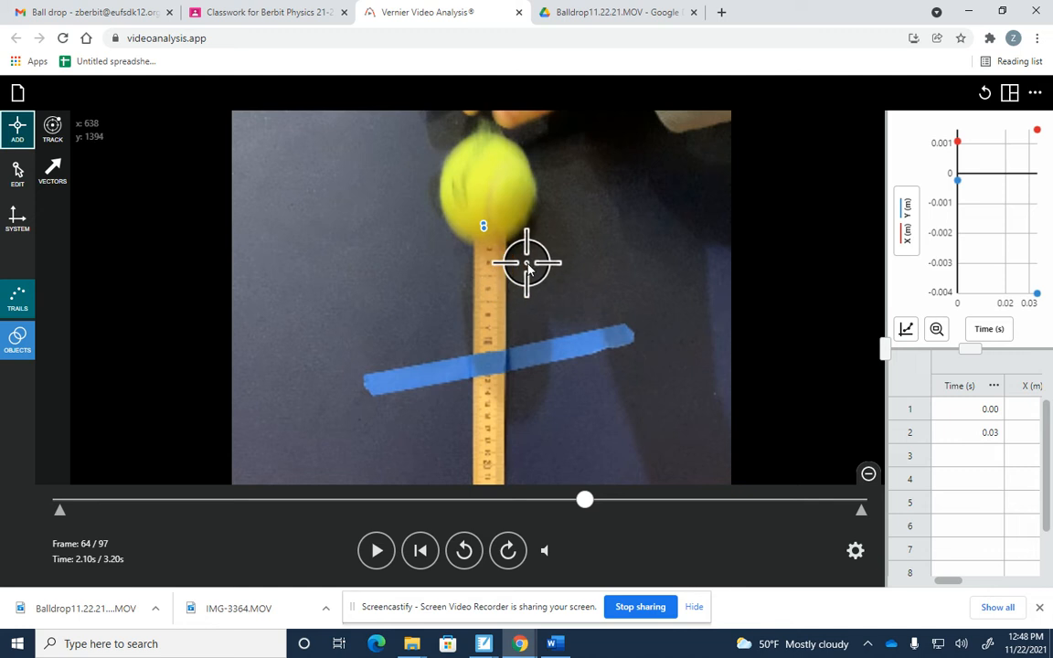
left_click(483, 247)
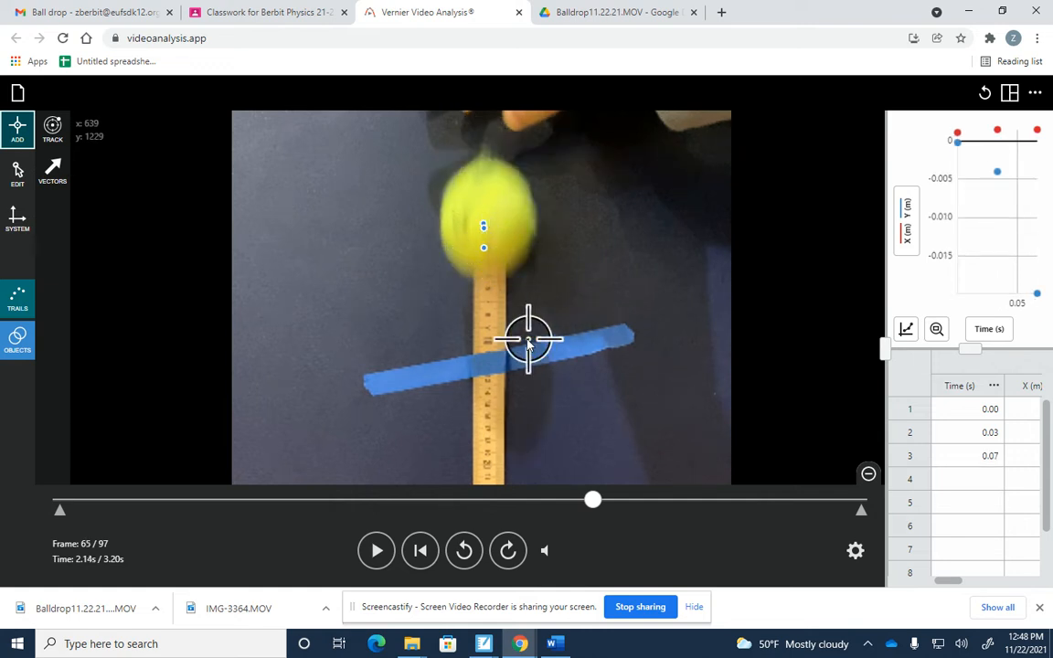
left_click(483, 281)
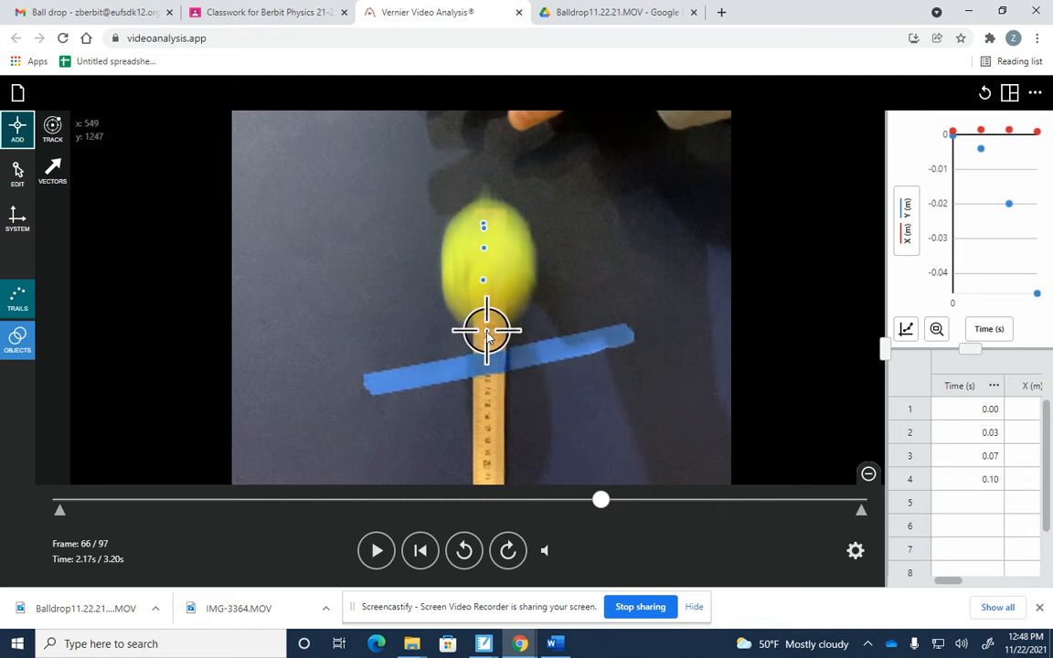
Step: Mark the ball's lower edge in frame 66, return to that frame and delete the point
left_click(485, 330)
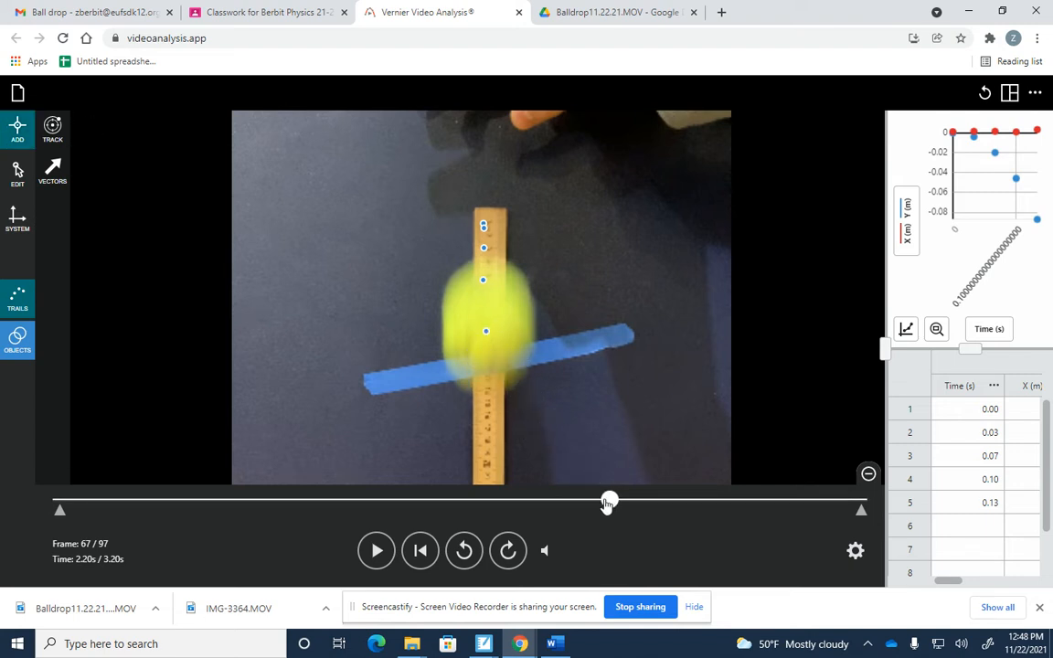
left_click_drag(608, 504, 601, 502)
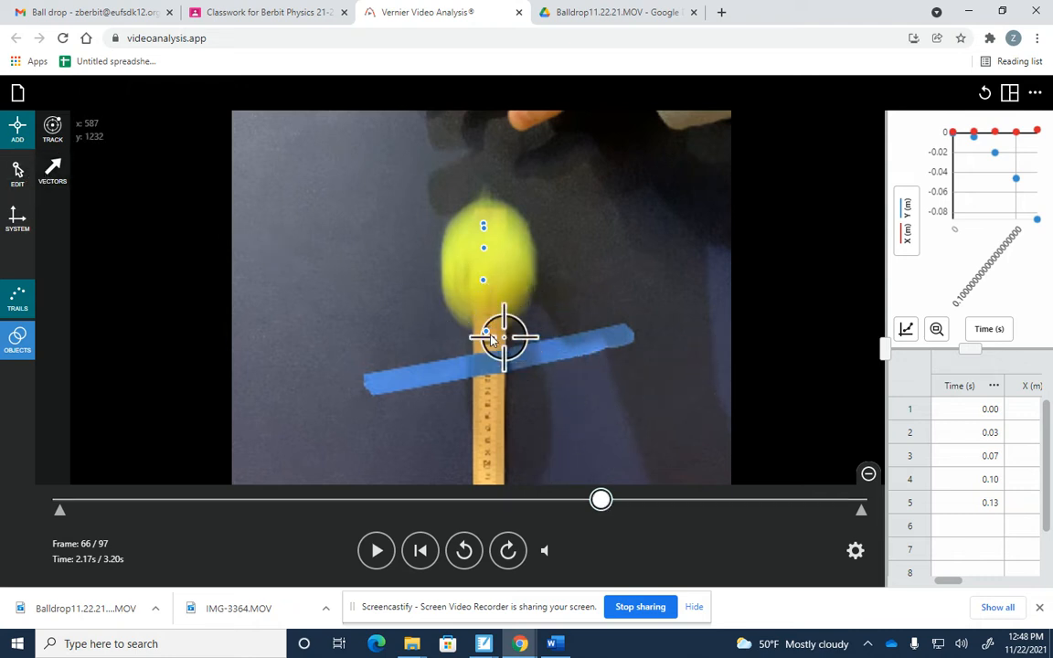
left_click(17, 173)
left_click_drag(469, 329, 858, 149)
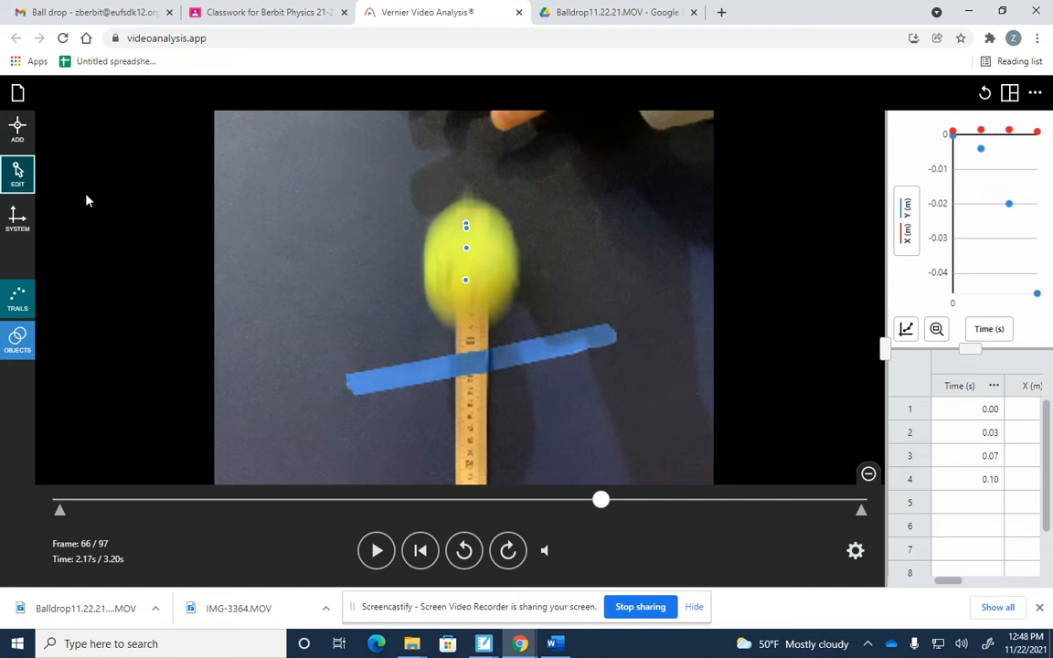
Step: Mark the falling ball's lower edge in frames 66, 67, 68 and 69
left_click(17, 129)
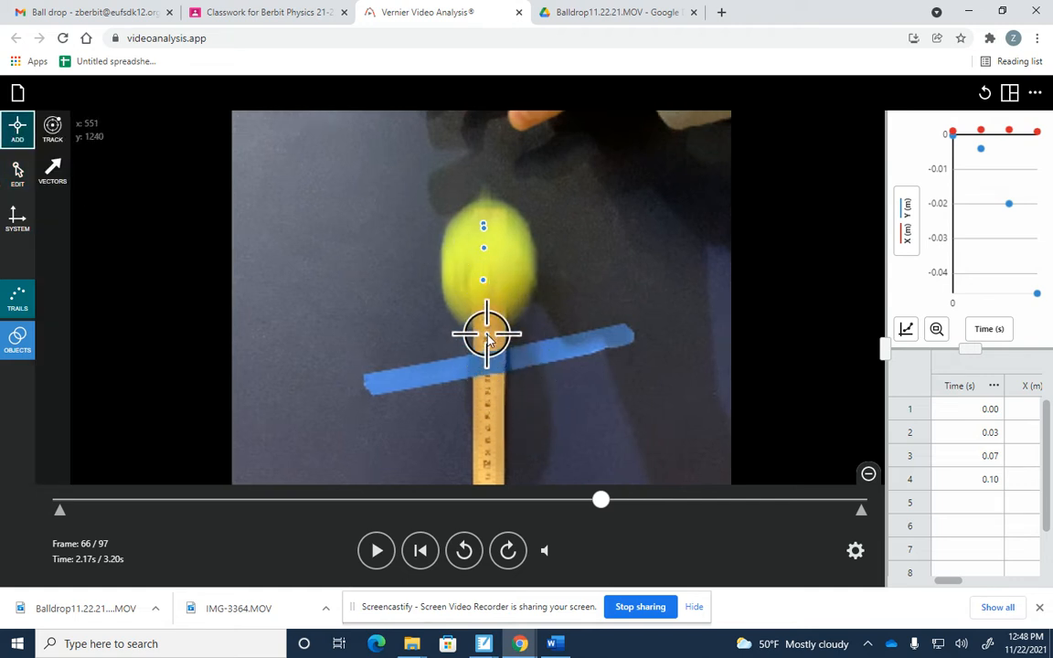
left_click(487, 333)
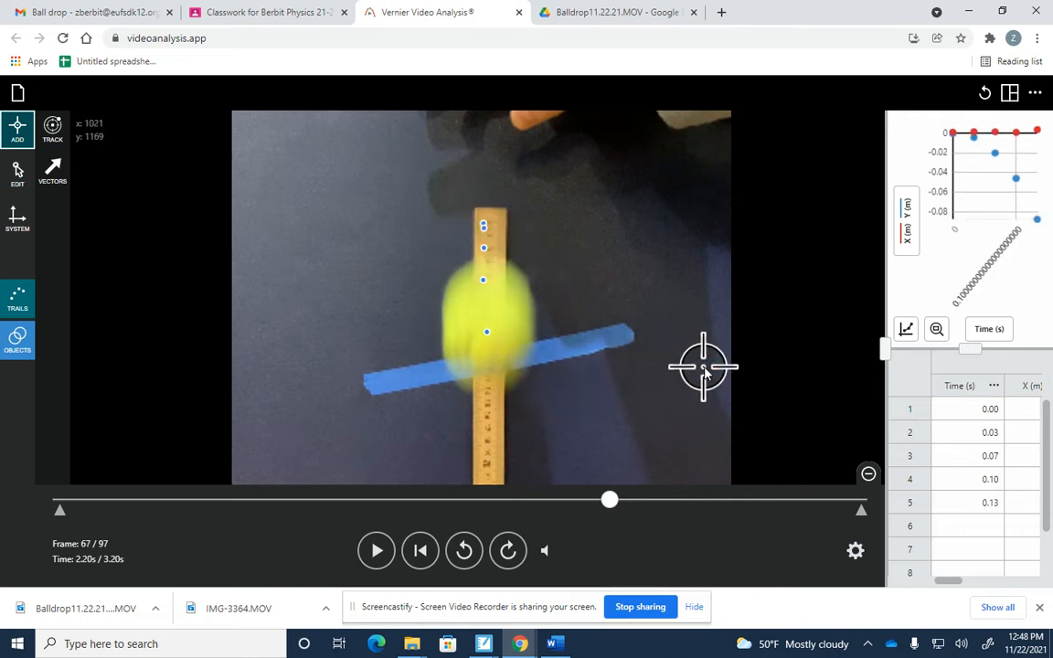
left_click(483, 397)
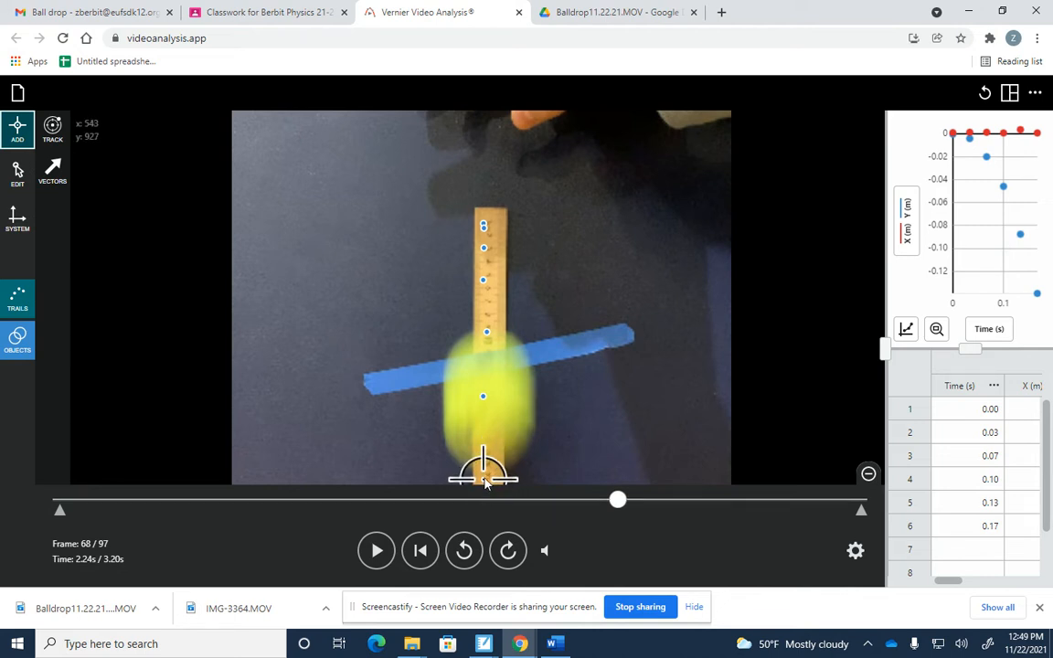
left_click(484, 472)
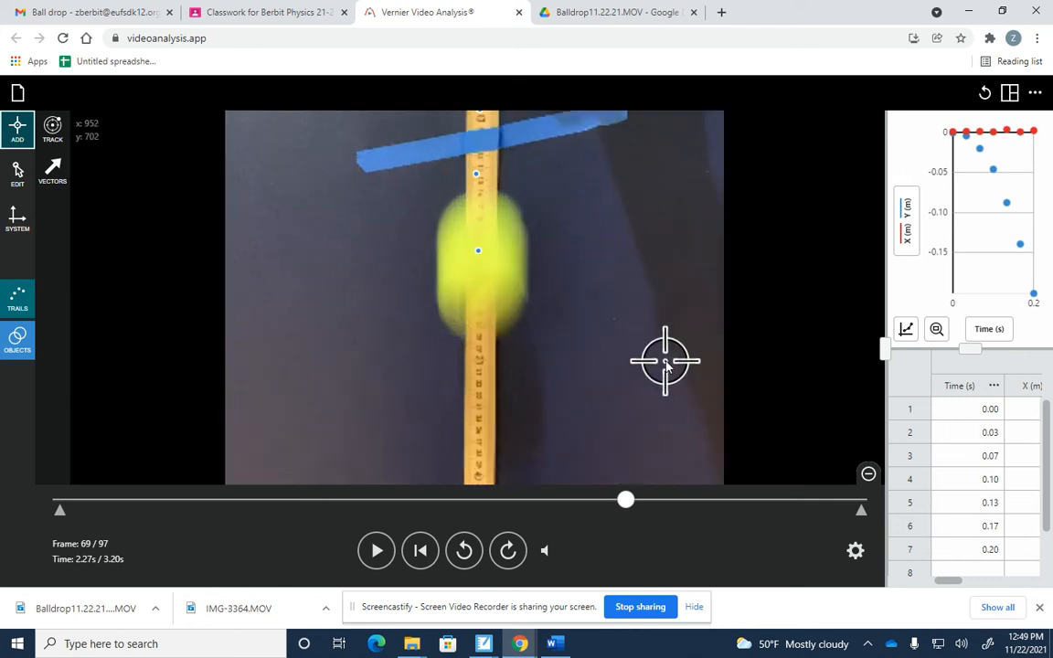
left_click(477, 341)
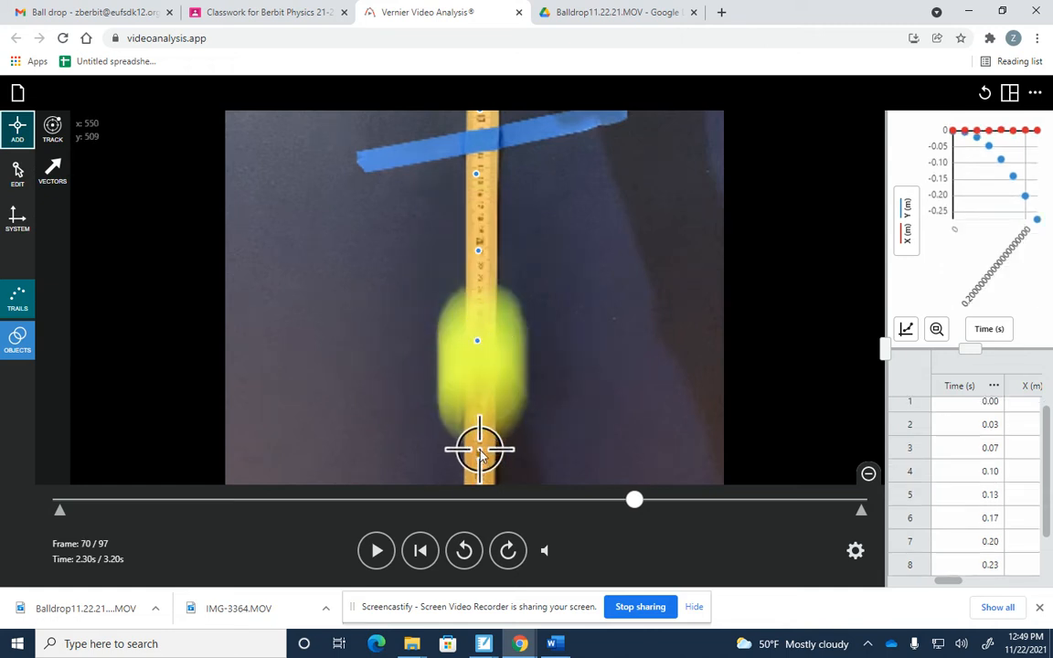
Step: Mark the falling ball's lower edge in frames 70 and 71
left_click(480, 452)
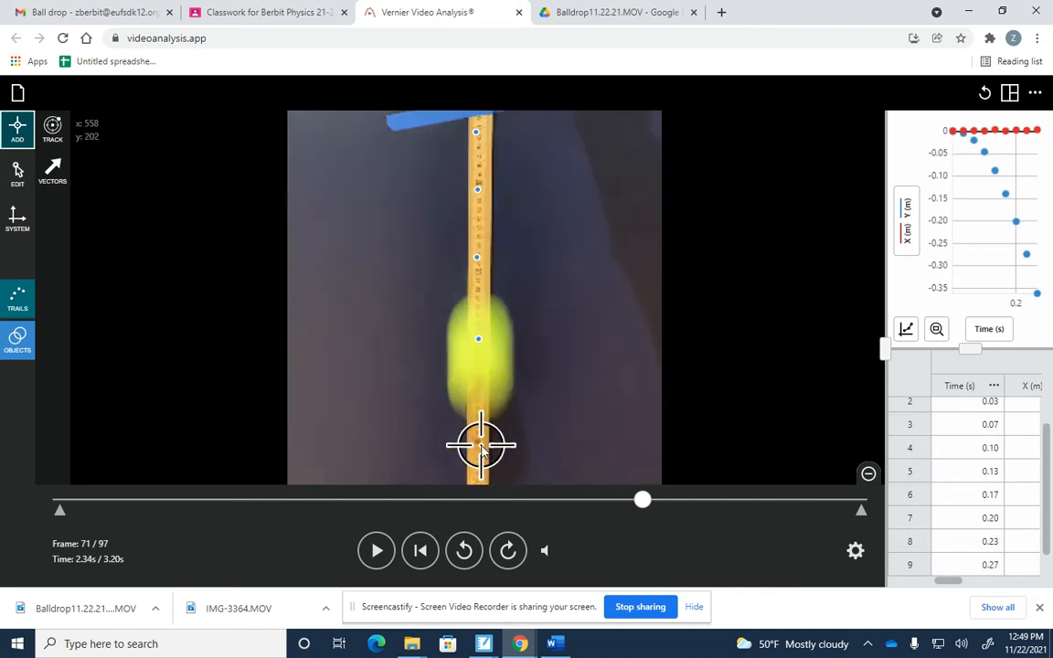
scroll(482, 447, "up", 2)
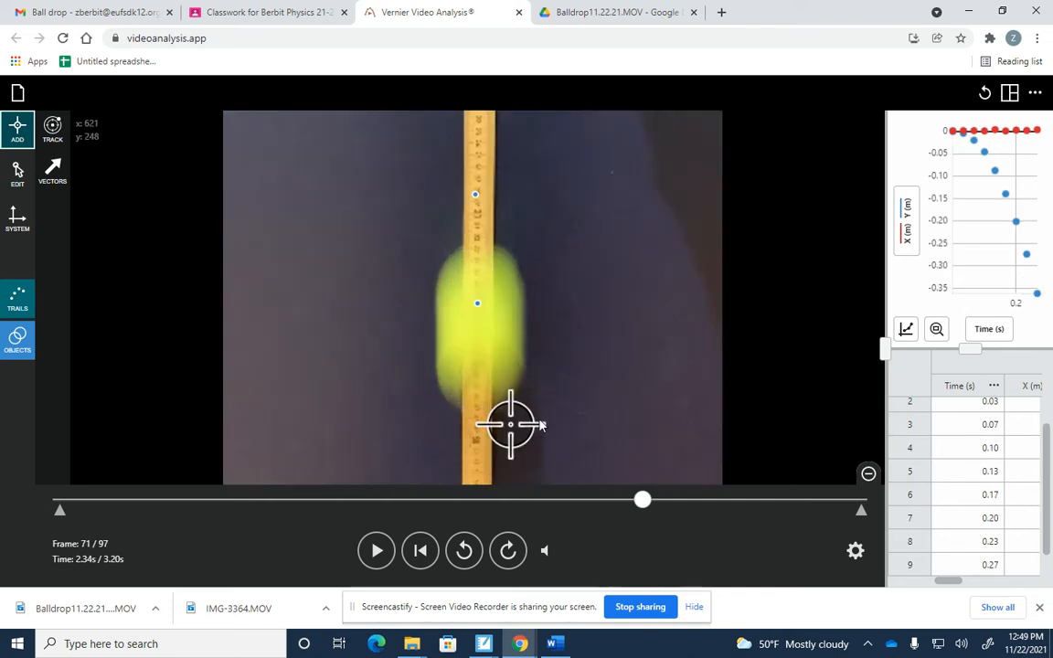
left_click(475, 413)
scroll(484, 402, "down", 2)
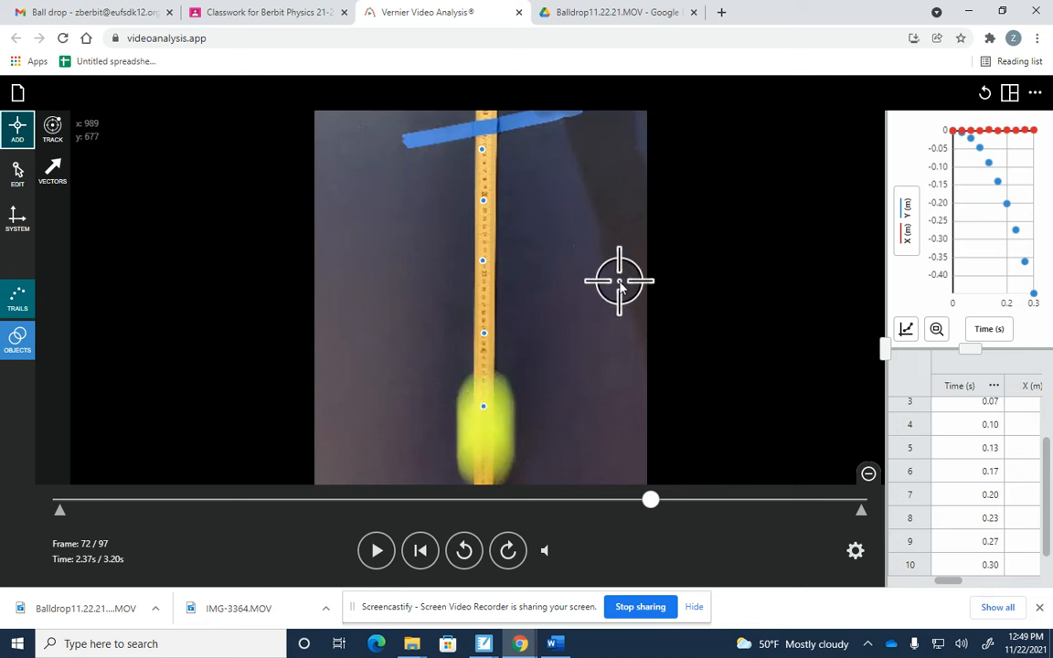
scroll(566, 264, "down", 3)
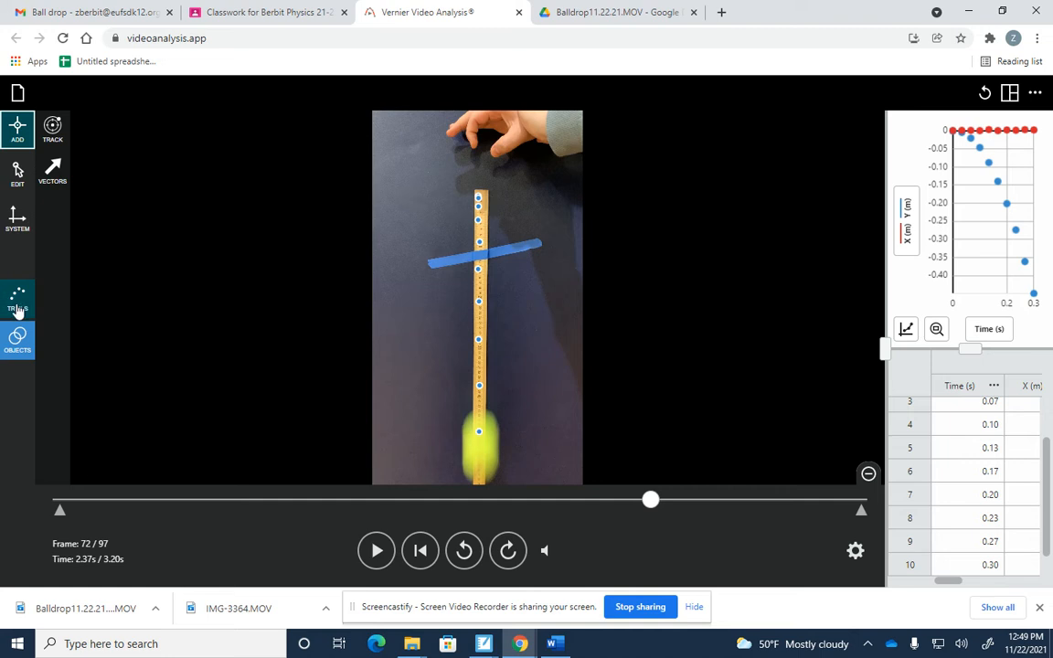
Step: Hide the point trails and step back and forth through the frames to check each mark against the ball's lower edge
left_click(18, 302)
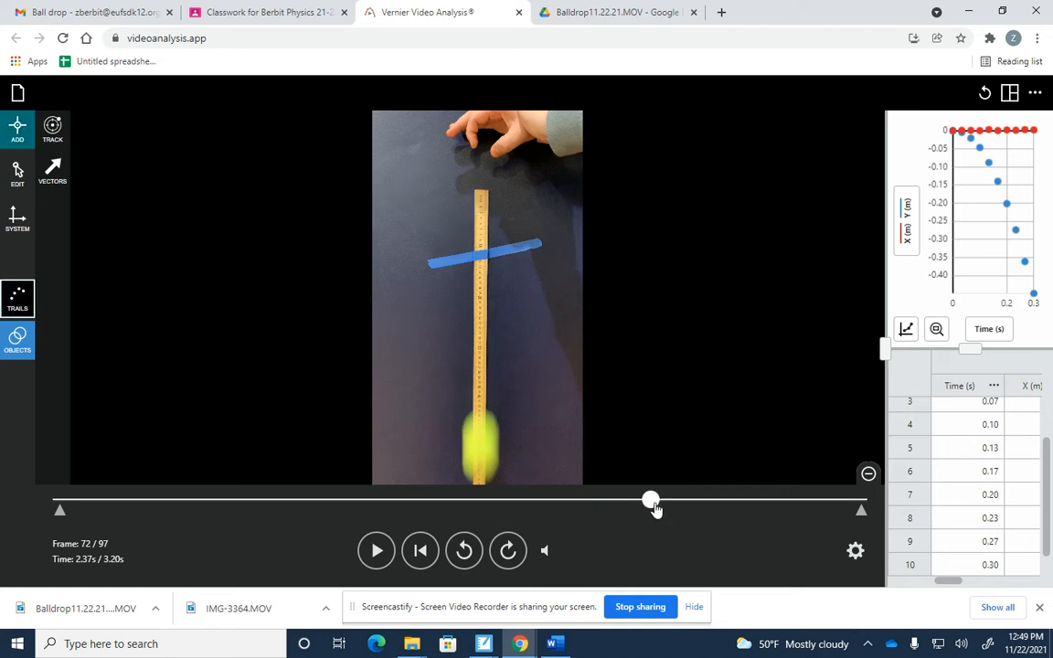
left_click(654, 504)
key("Left")
key("Left")
key("Left")
key("Left")
key("Left")
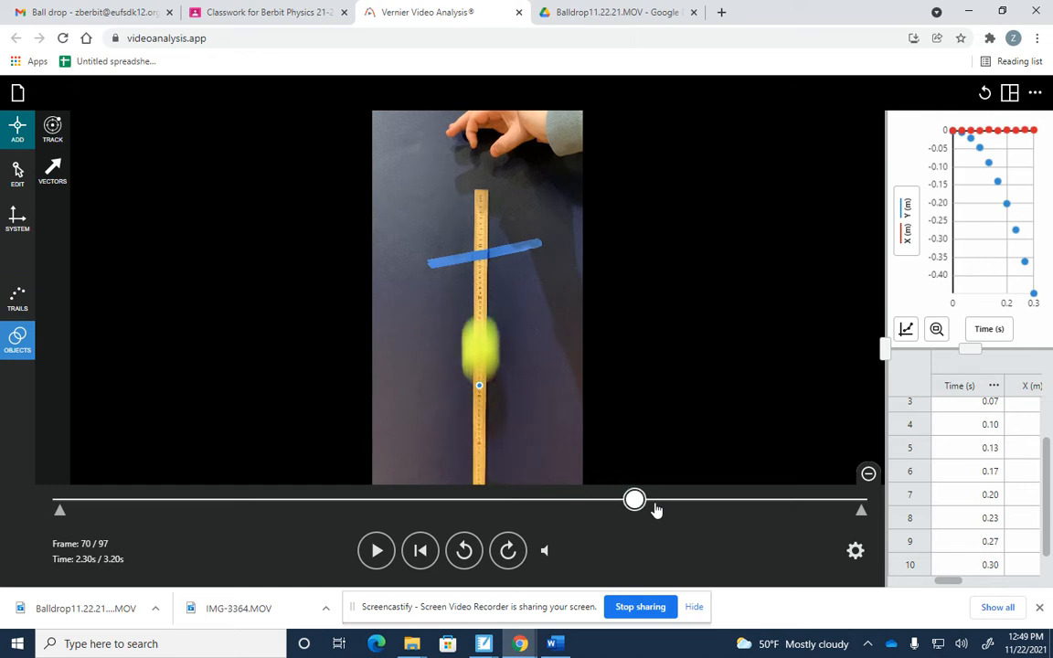
key("Left")
key("Left")
key("Right")
key("Right")
key("Right")
key("Right")
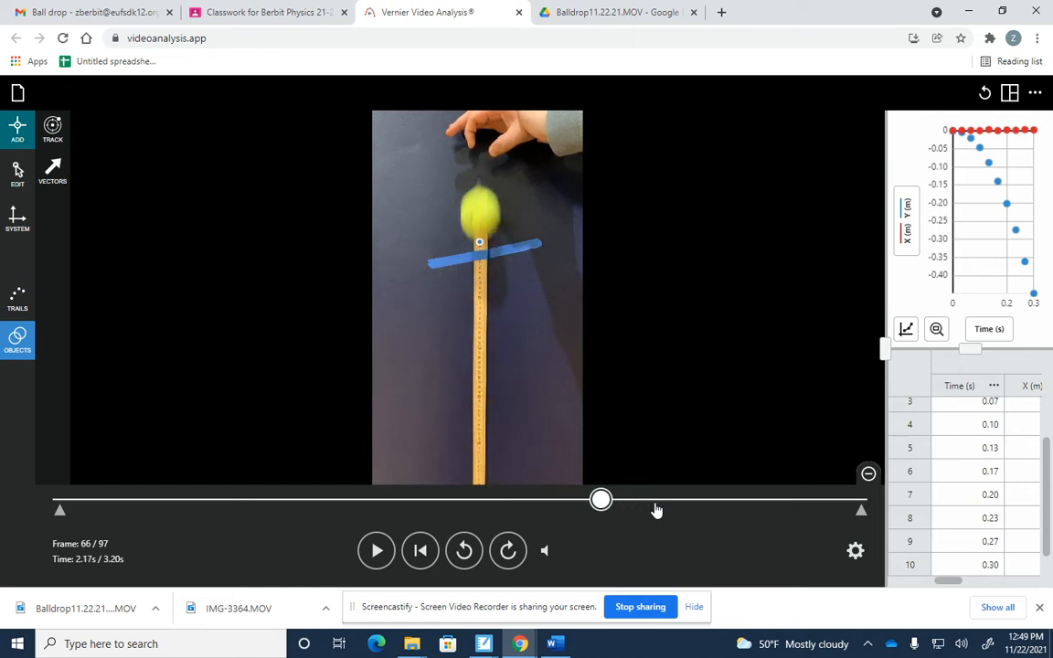
Step: Show the point trails again and step through the tracked frames up to frame 72
left_click(12, 302)
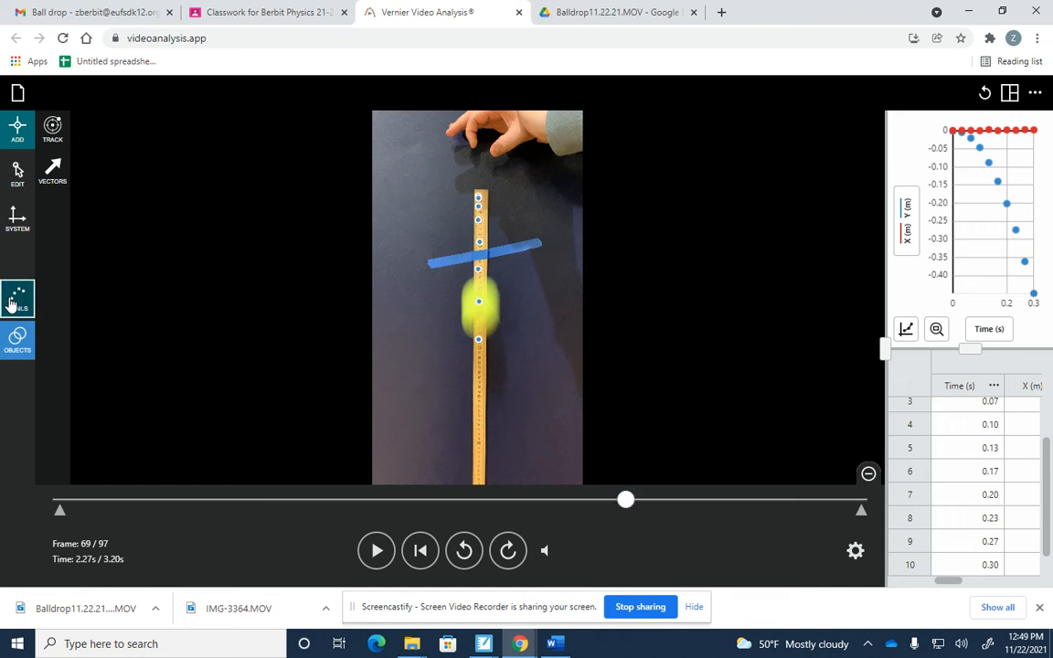
left_click(625, 501)
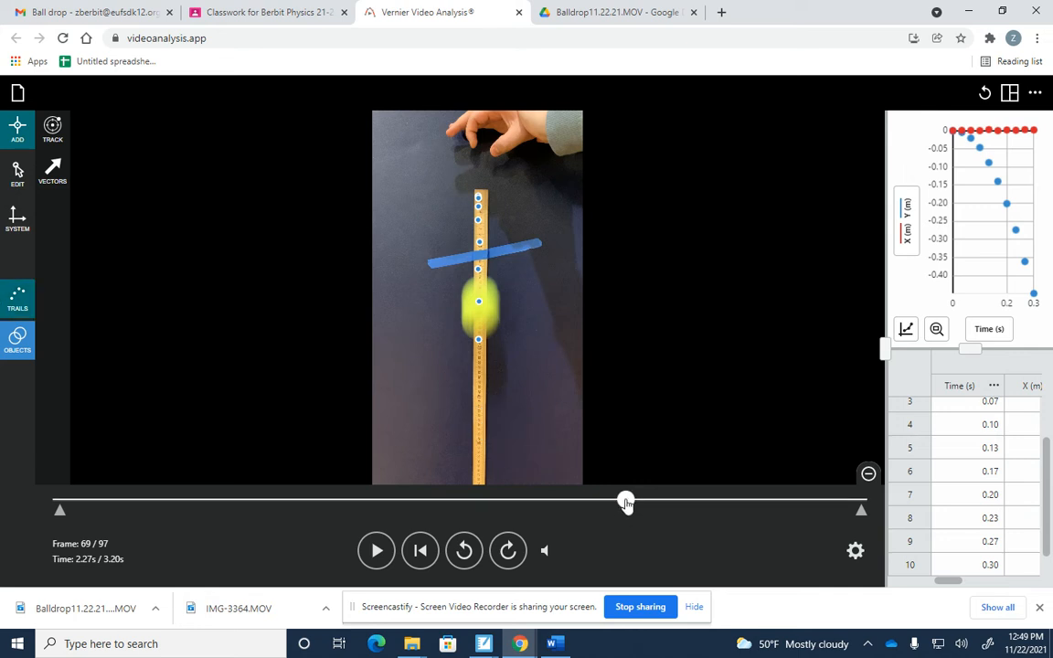
key("Left")
key("Left")
key("Right")
key("Right")
key("Right")
key("Right")
key("Right")
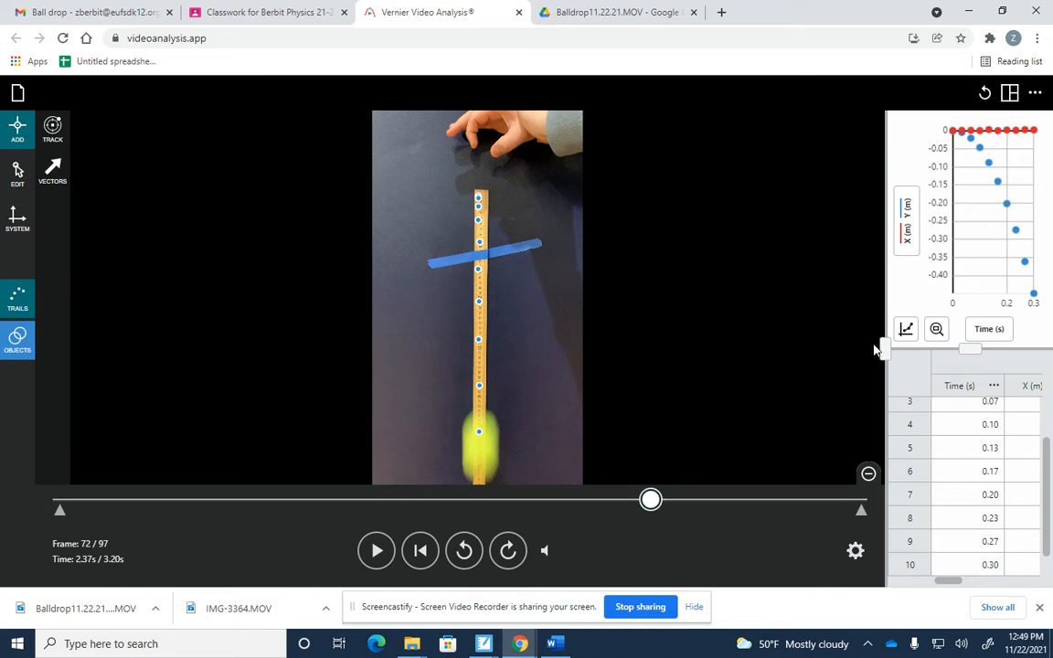
Step: Widen the graph and table area and remove X (m) from the plot, leaving only Y (m) against time
left_click_drag(883, 347, 421, 347)
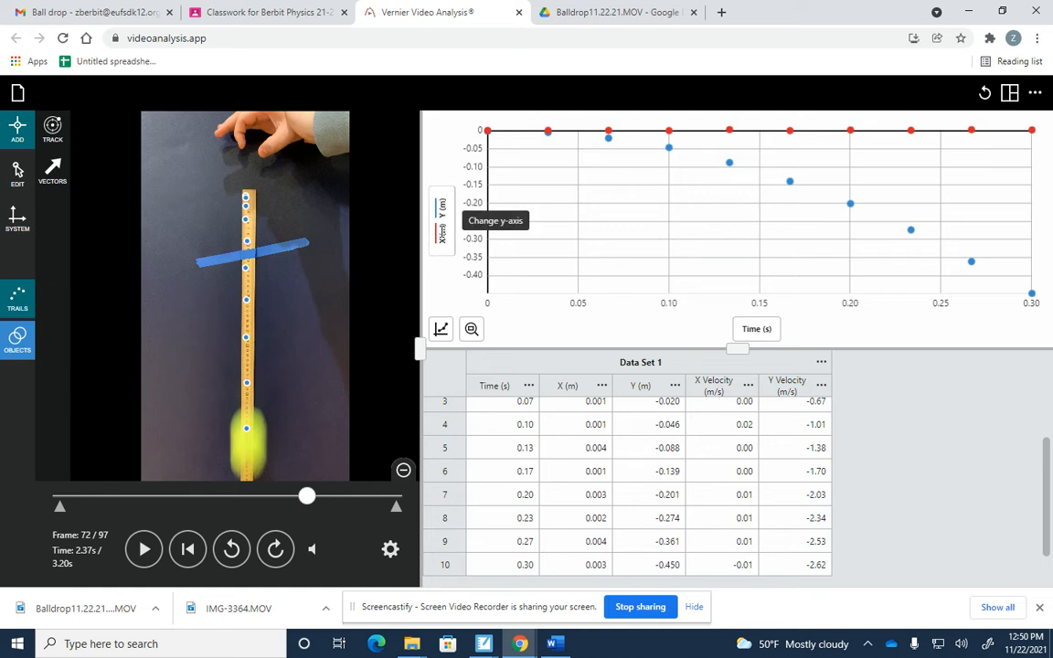
left_click(442, 229)
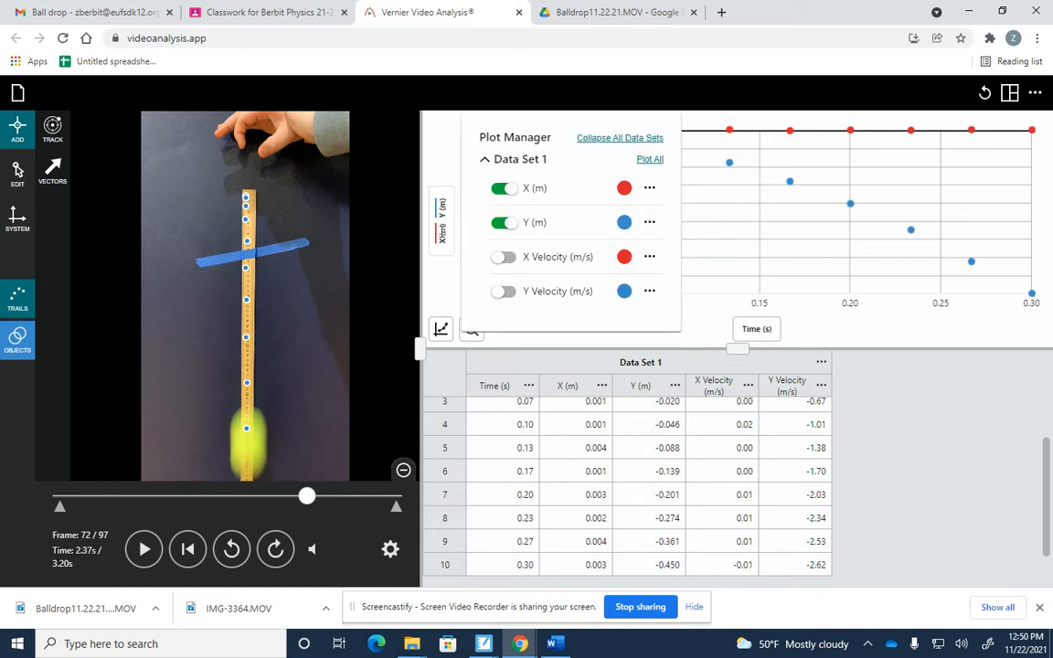
left_click(501, 189)
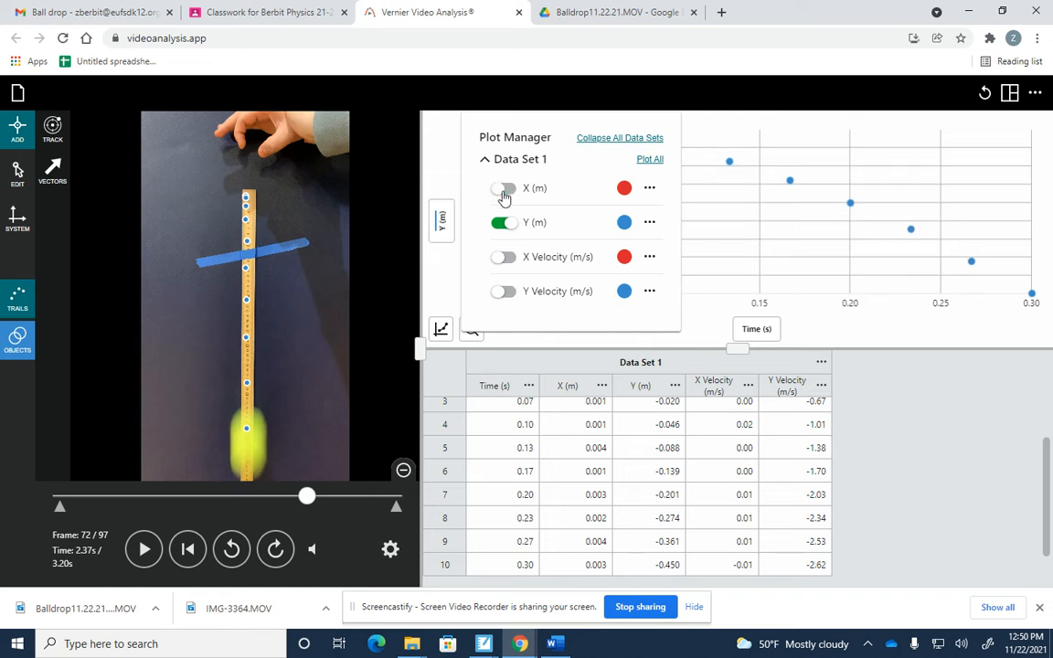
left_click(435, 271)
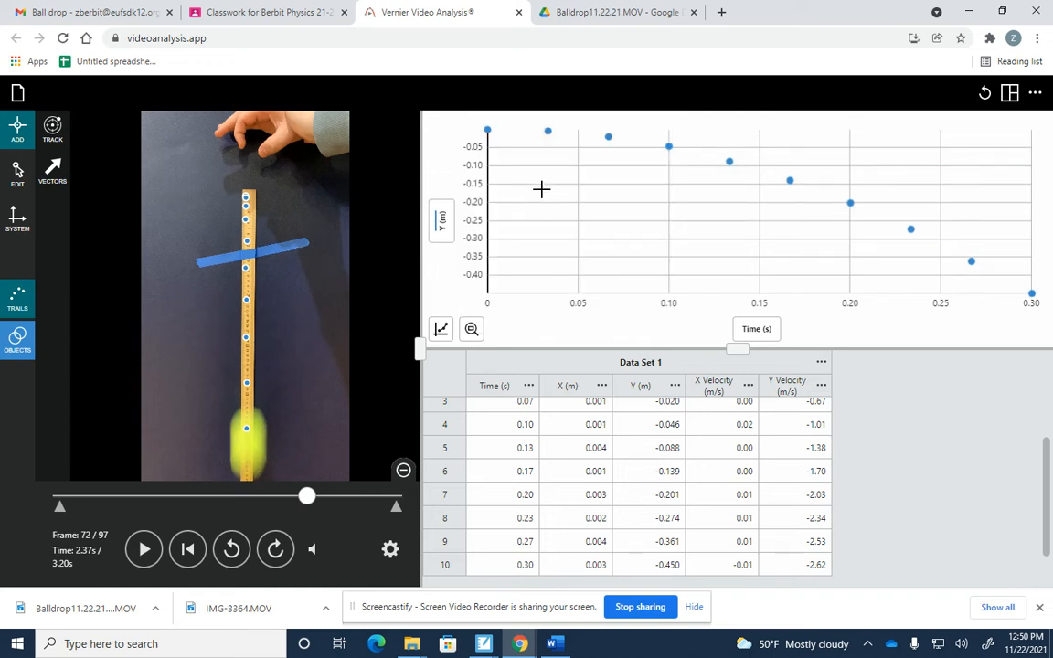
Step: Scale the graph to fit its data and apply a Quadratic curve fit to Y (m) against time
left_click(471, 330)
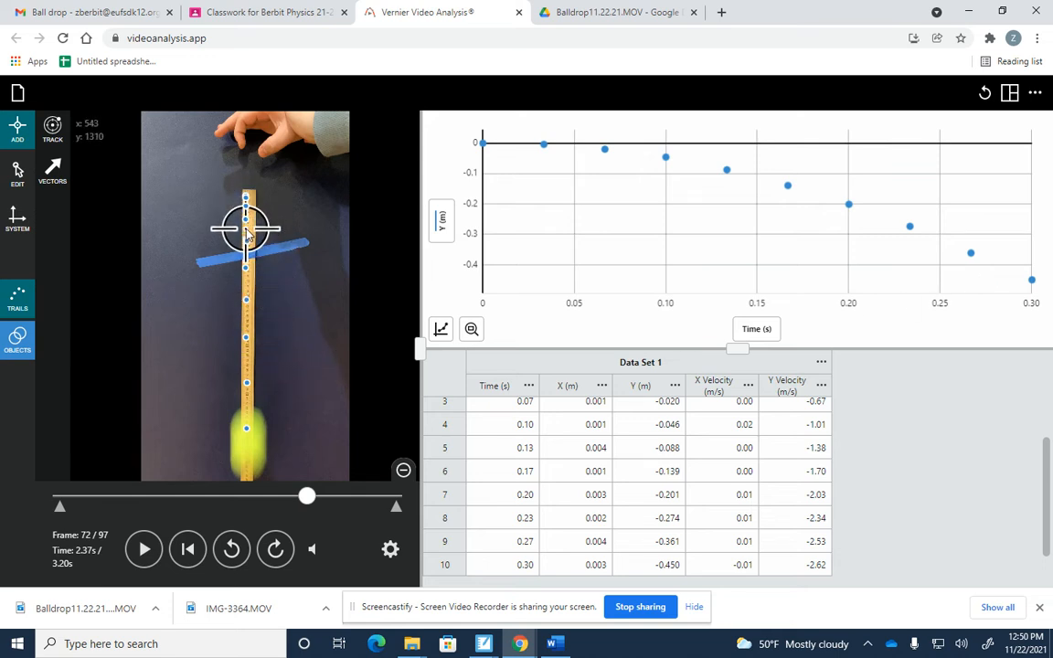
left_click(442, 330)
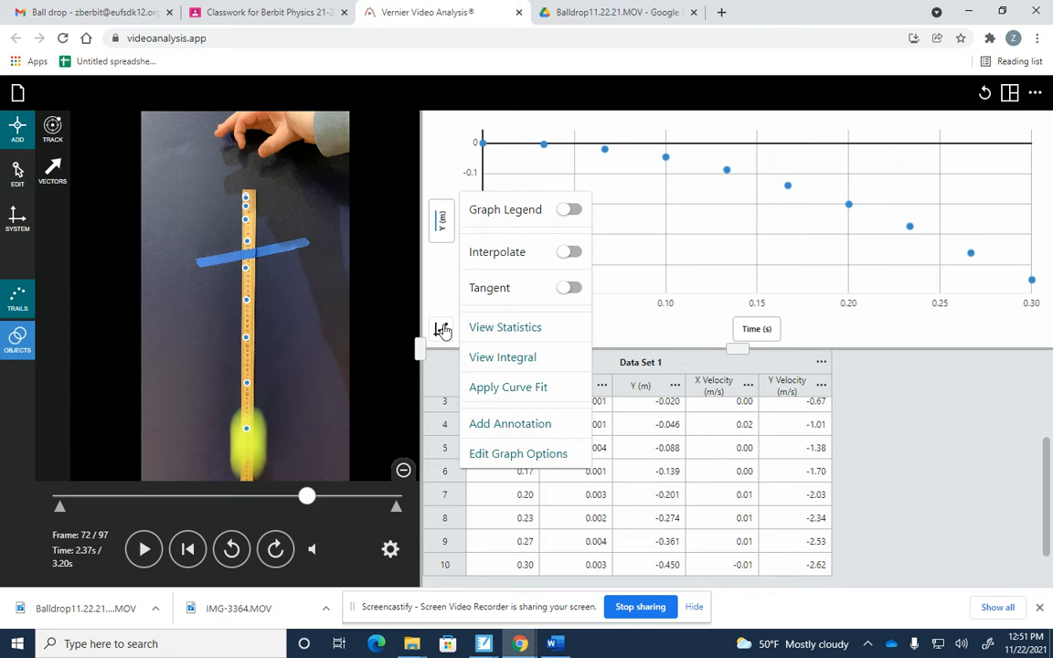
left_click(532, 387)
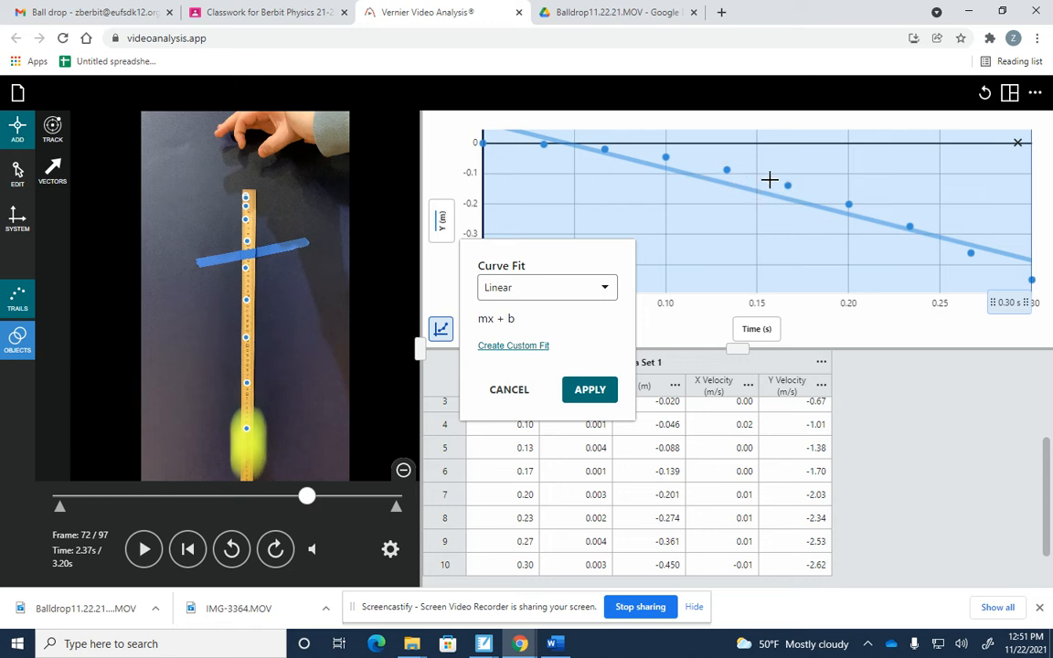
left_click(594, 291)
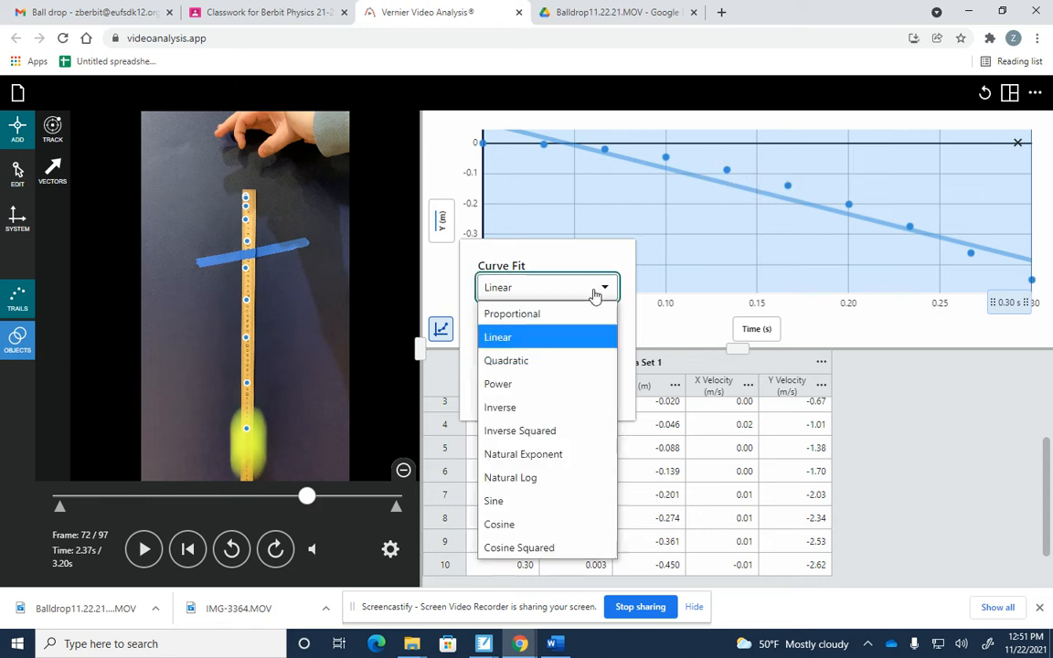
left_click(558, 364)
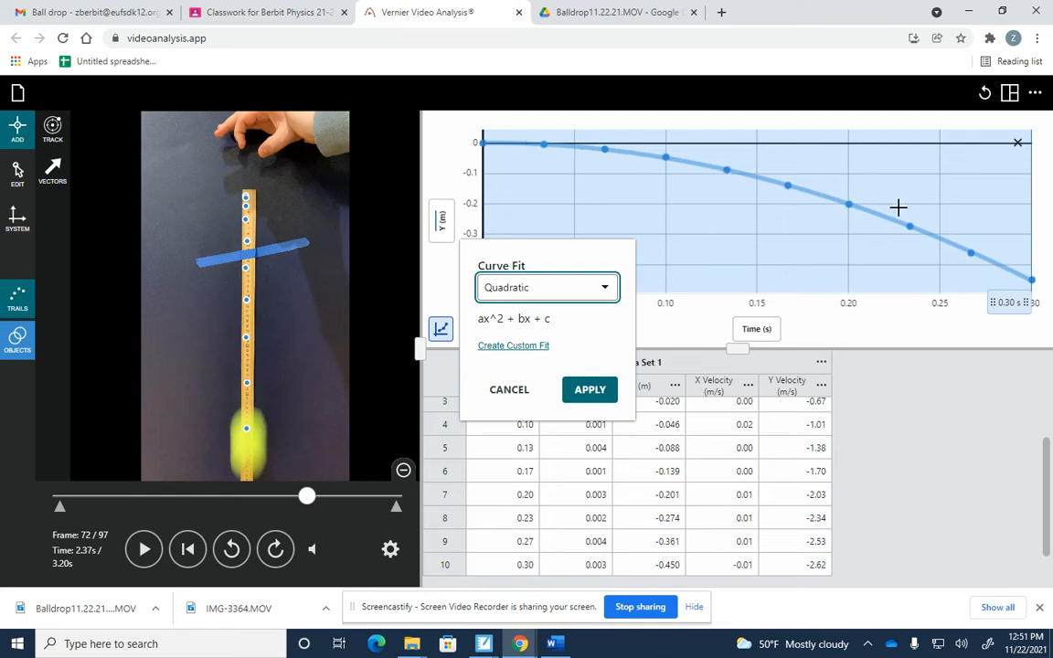
left_click(590, 390)
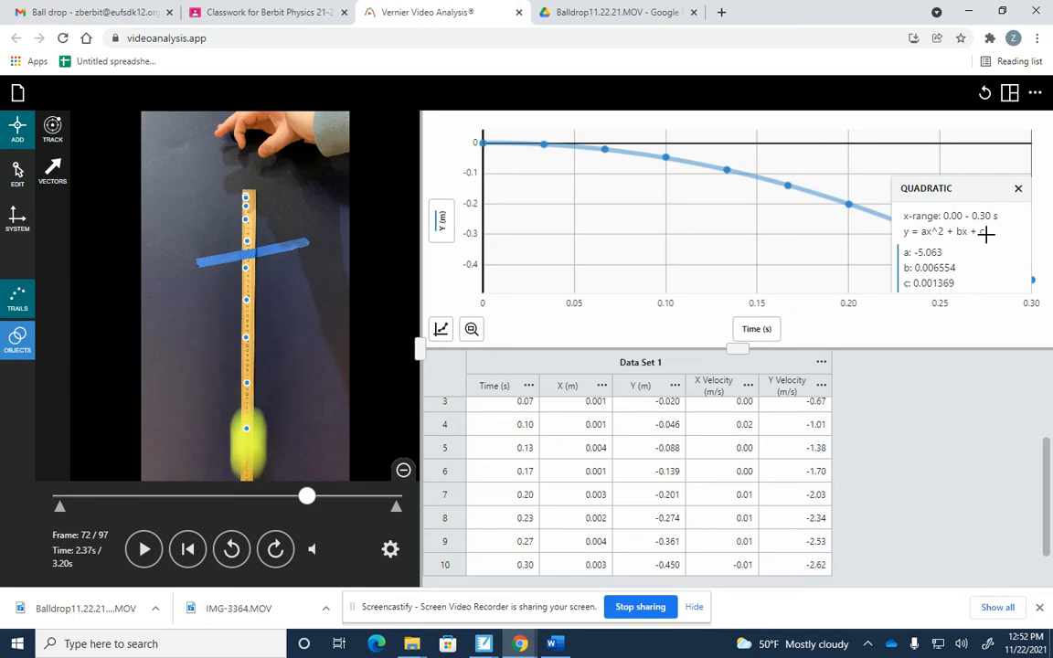
Step: Switch to the Google Classroom assignment "L3.1 Analyze this Video I" and create an attached Google Sheets spreadsheet
left_click(242, 13)
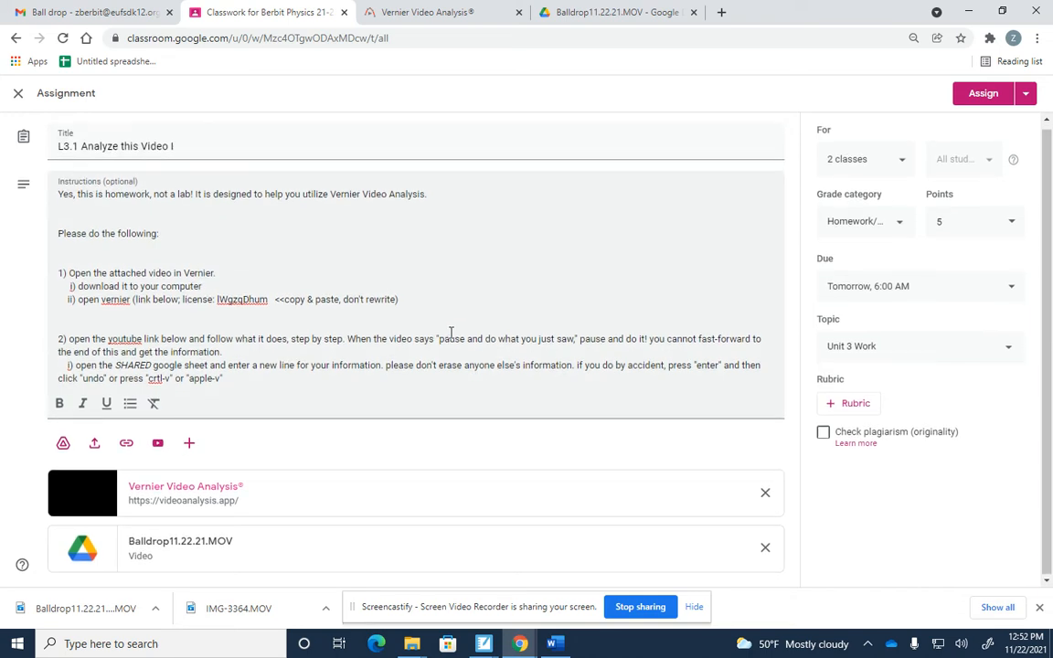
left_click(189, 442)
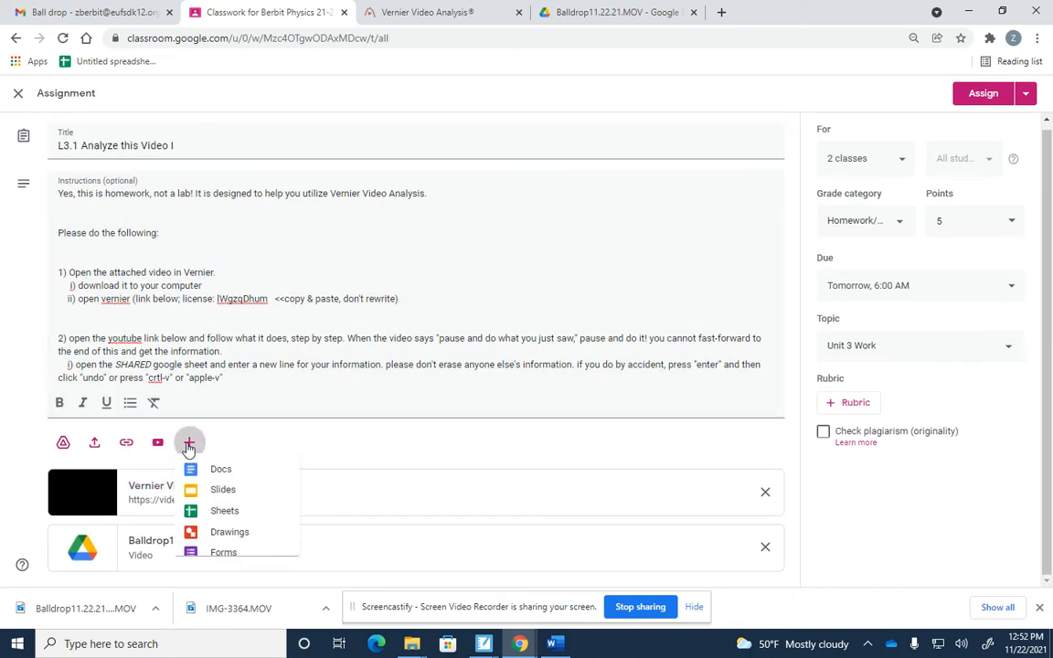
left_click(224, 517)
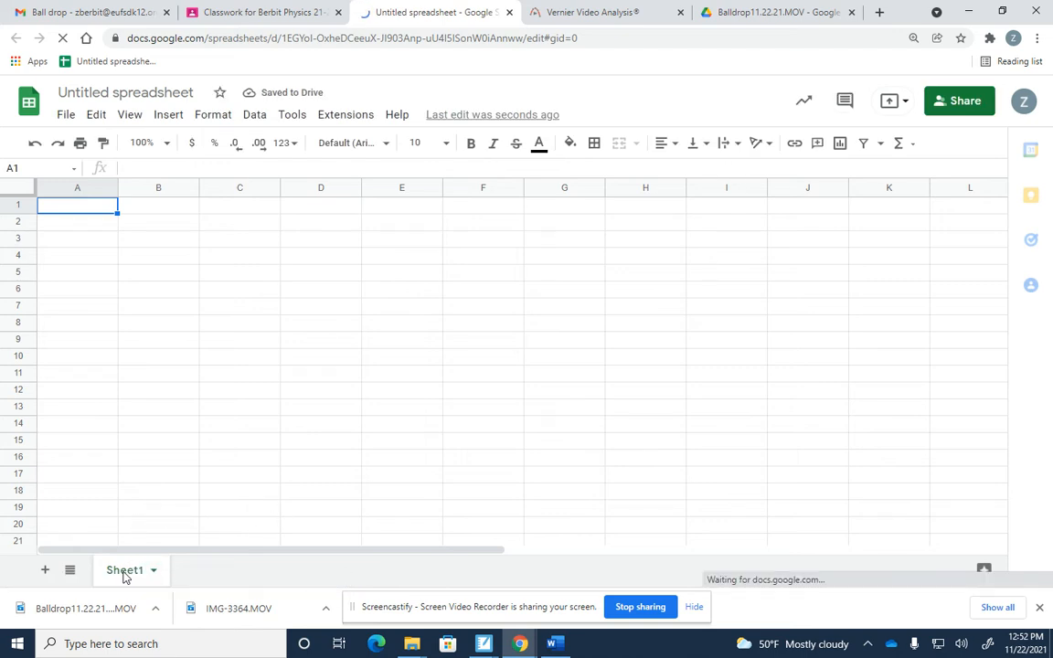
Step: Rename the spreadsheet's Sheet1 tab to "d vs t graph"
double_click(124, 570)
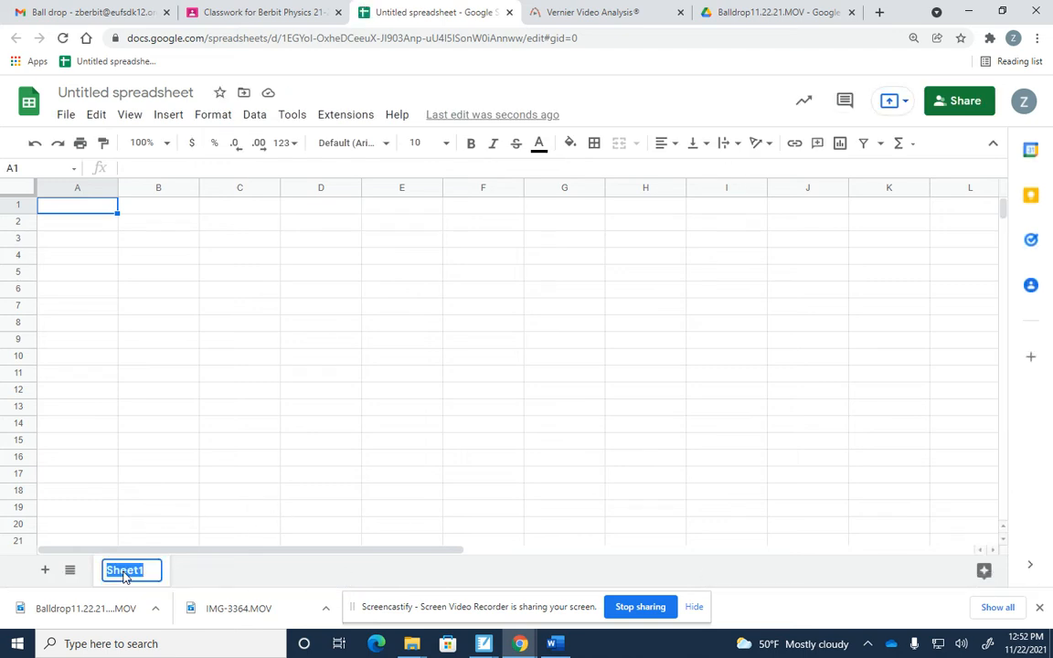
type("d vs t")
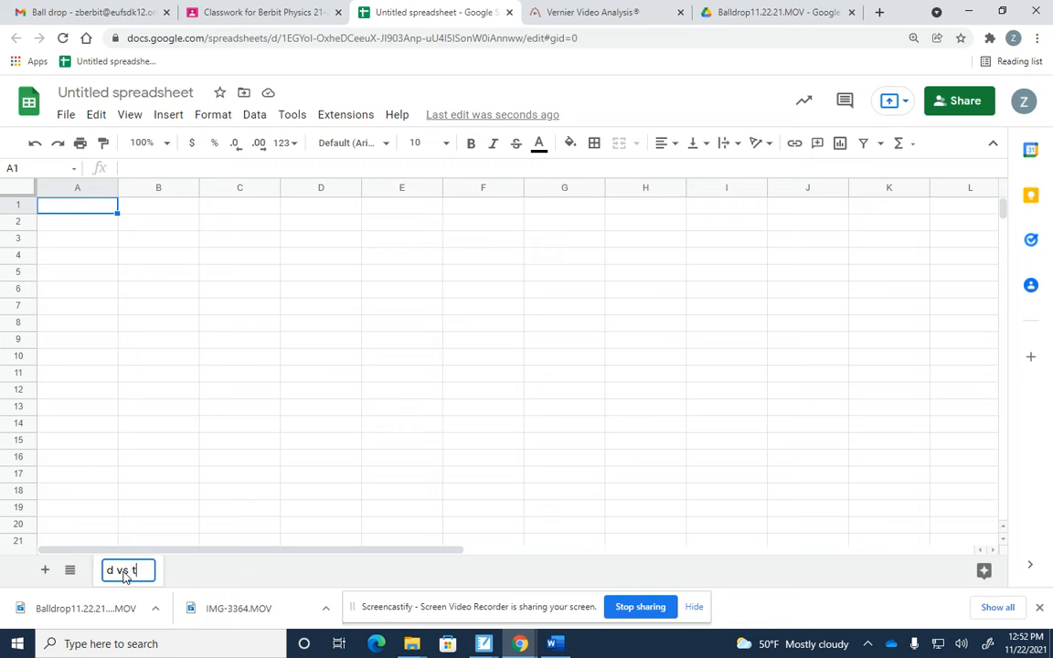
type(" graph")
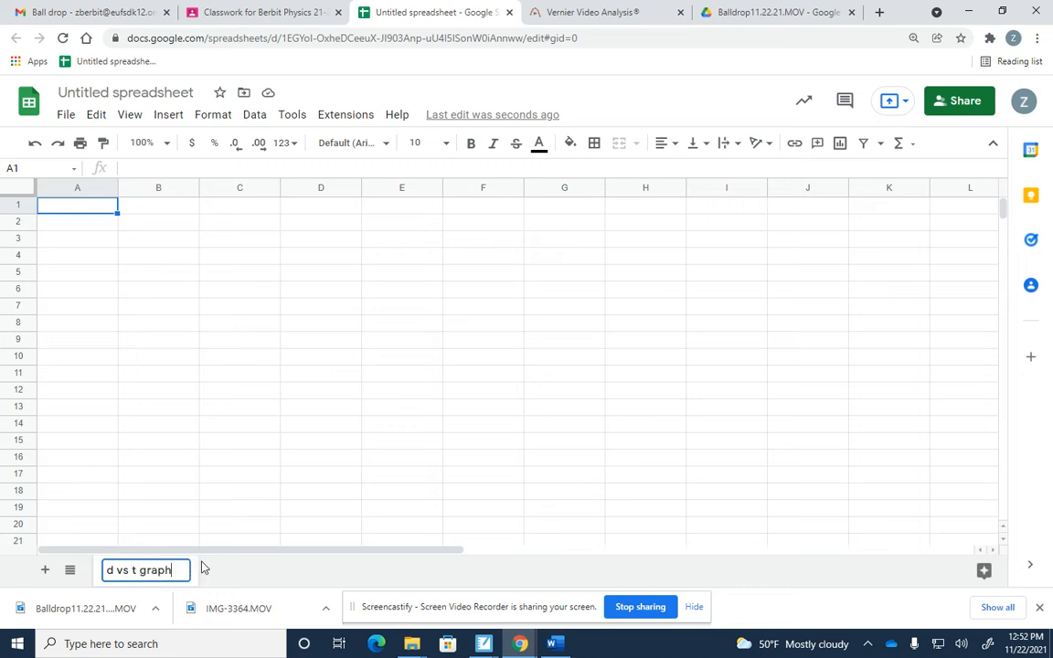
key("Return")
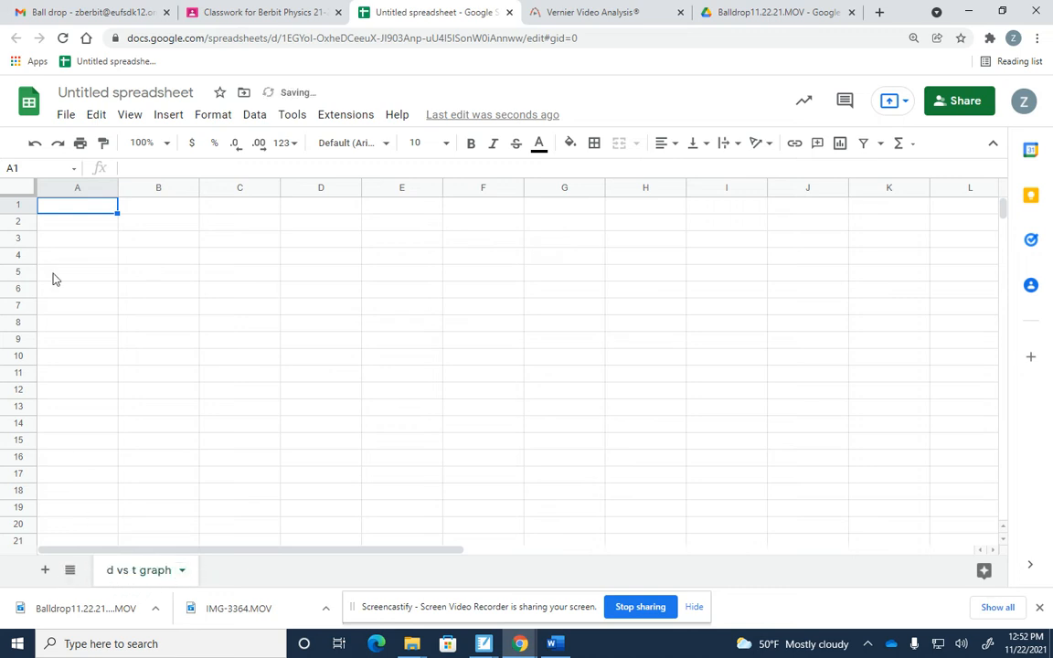
Step: Enter the heading "STUDENT NAME" in cell A1
type("STUDE")
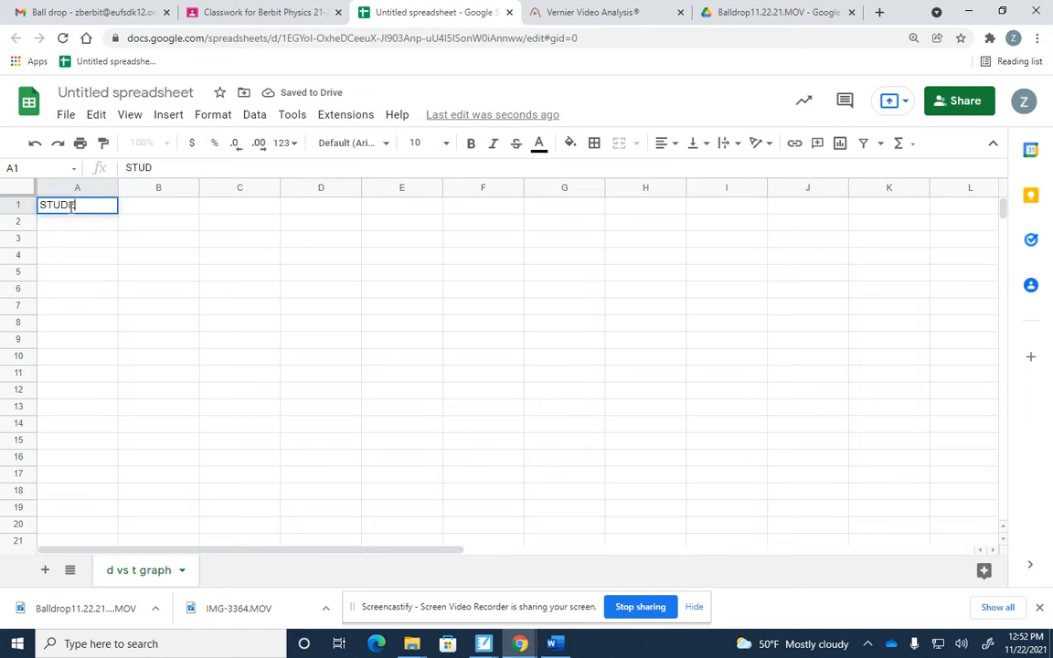
type("NT L")
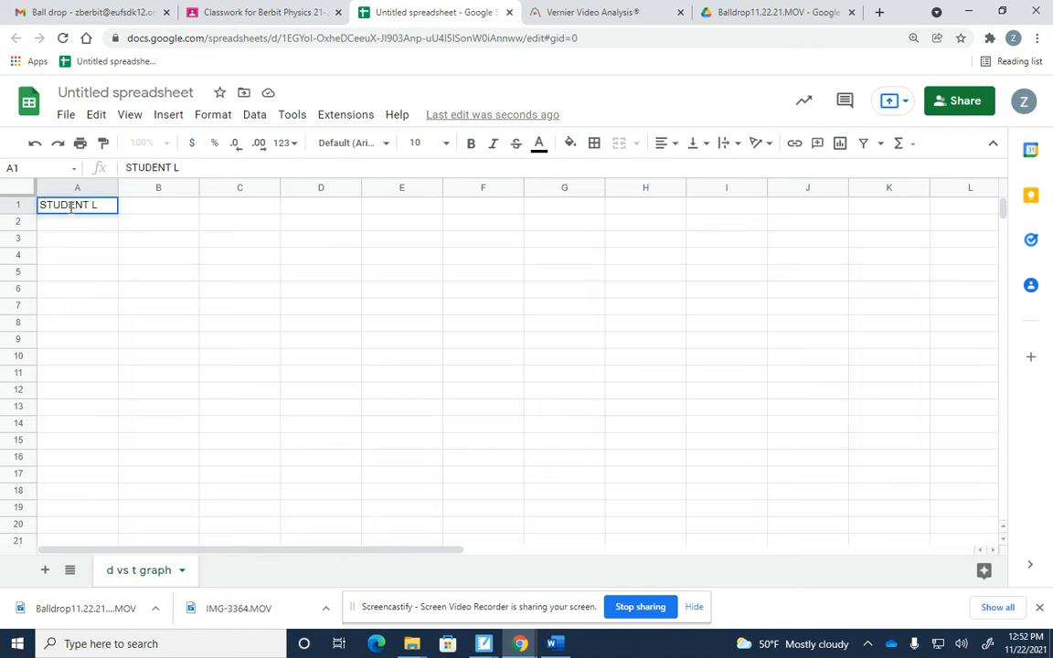
key("BackSpace")
type("NAME")
key("Tab")
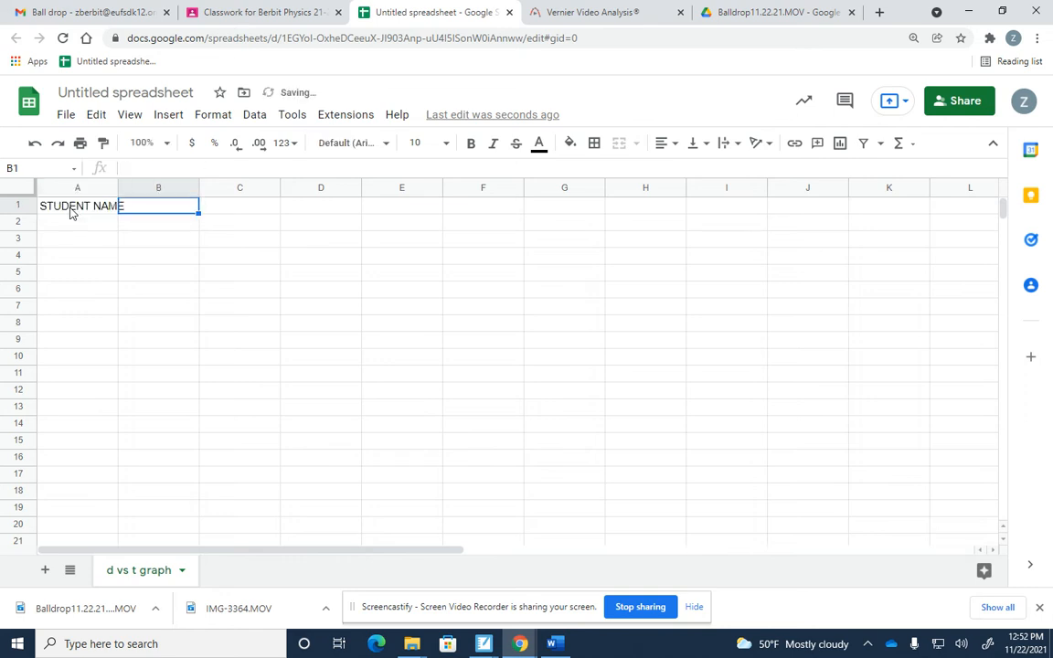
Step: Enter the headings "LAST NAME" in cell A1 and "FIRST NAME" in cell B1
left_click(72, 212)
type("LAST NAME")
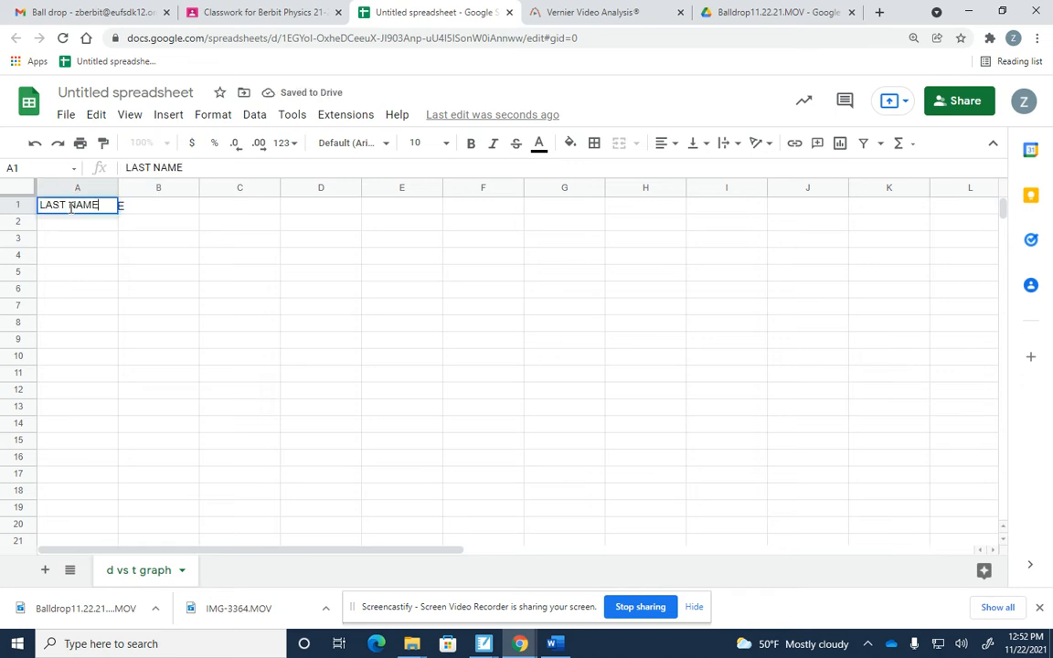
key("Tab")
type("FIRST N")
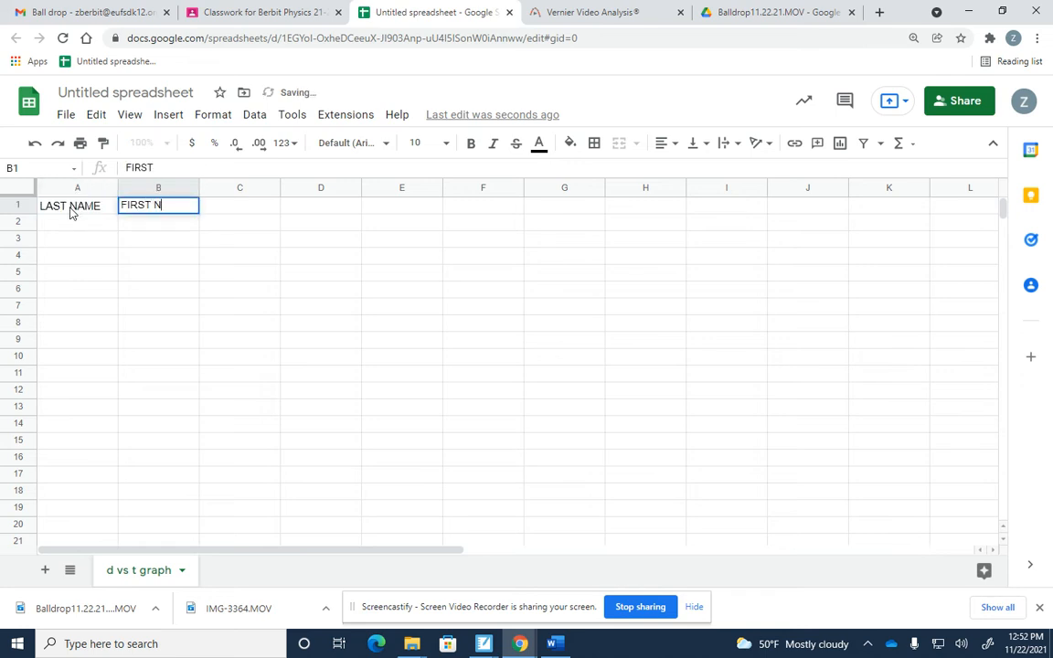
type("AME")
key("Return")
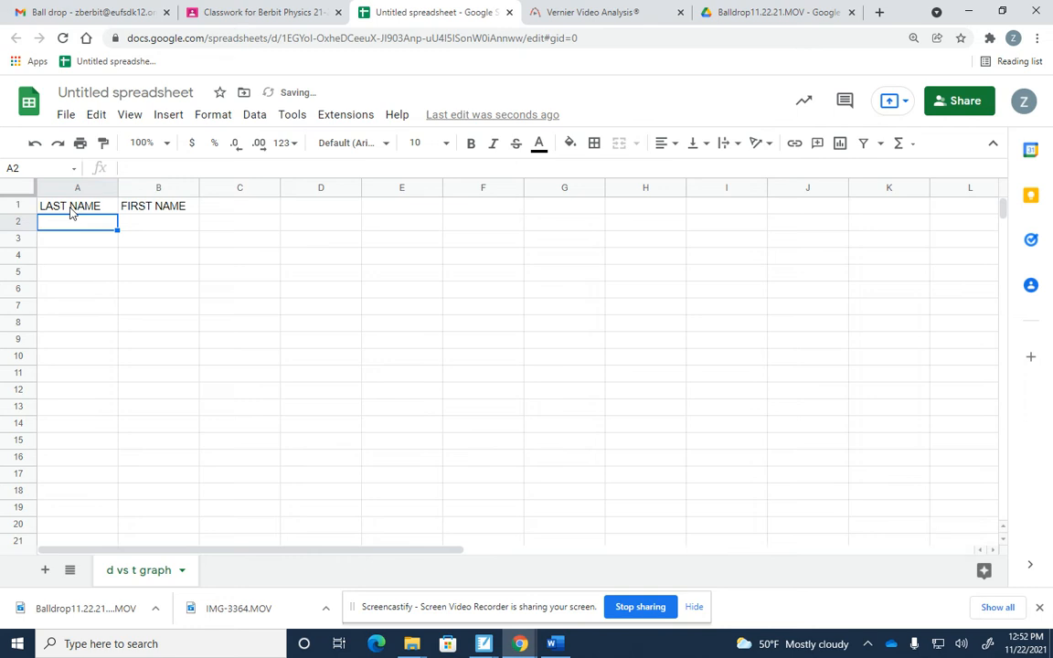
Step: Make rows 1 to 12 much taller, and reduce the height of heading row 1
left_click(14, 205)
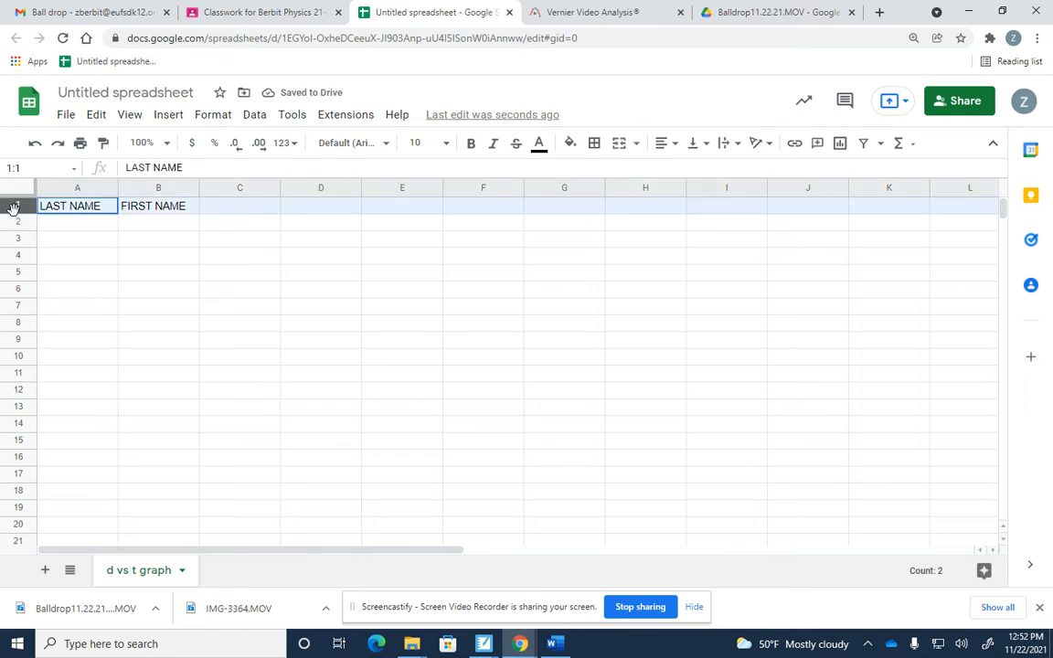
left_click_drag(13, 207, 10, 237)
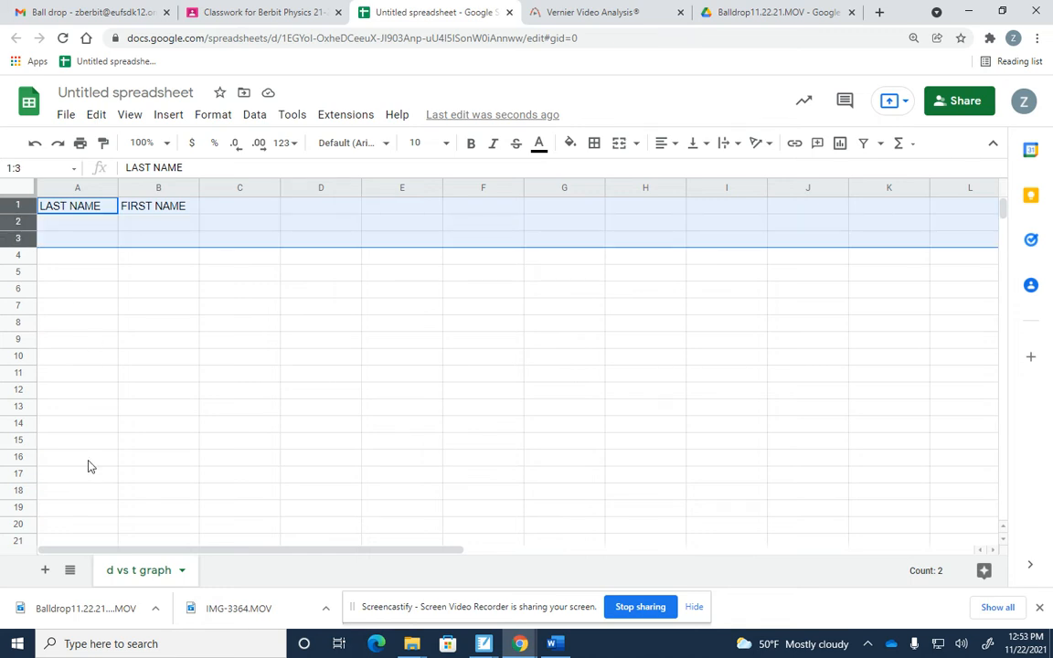
left_click(89, 310)
left_click_drag(21, 207, 13, 389)
left_click_drag(26, 292, 21, 336)
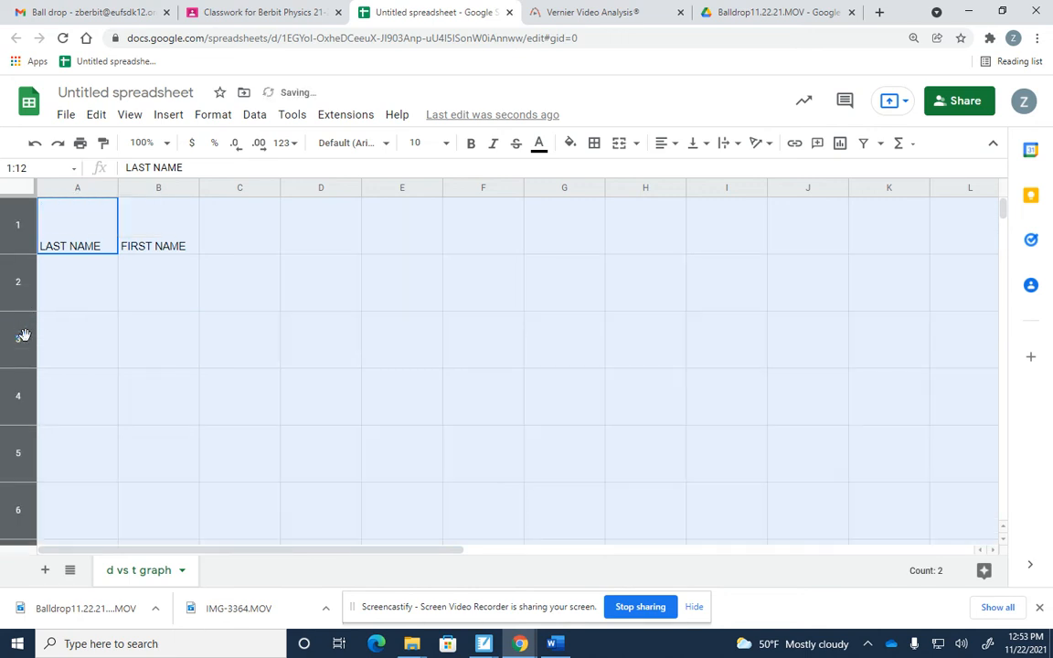
left_click(85, 275)
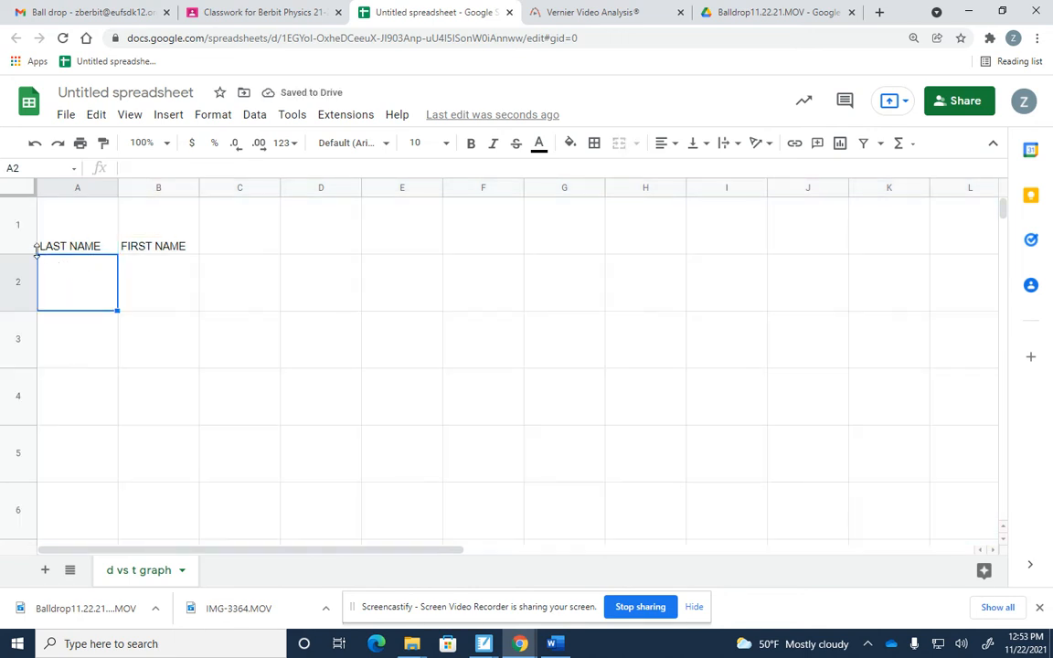
left_click_drag(33, 253, 33, 224)
left_click_drag(34, 220, 34, 221)
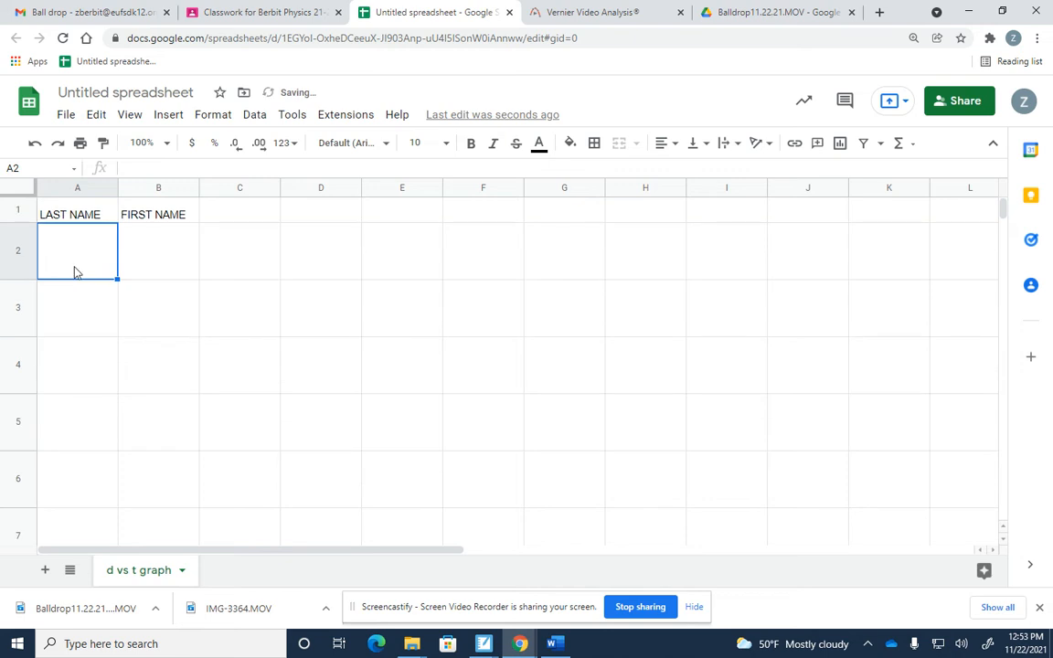
Step: Enter the teacher's last name in cell A2 and the first-name entry in cell B2
type("Berbit")
key("Tab")
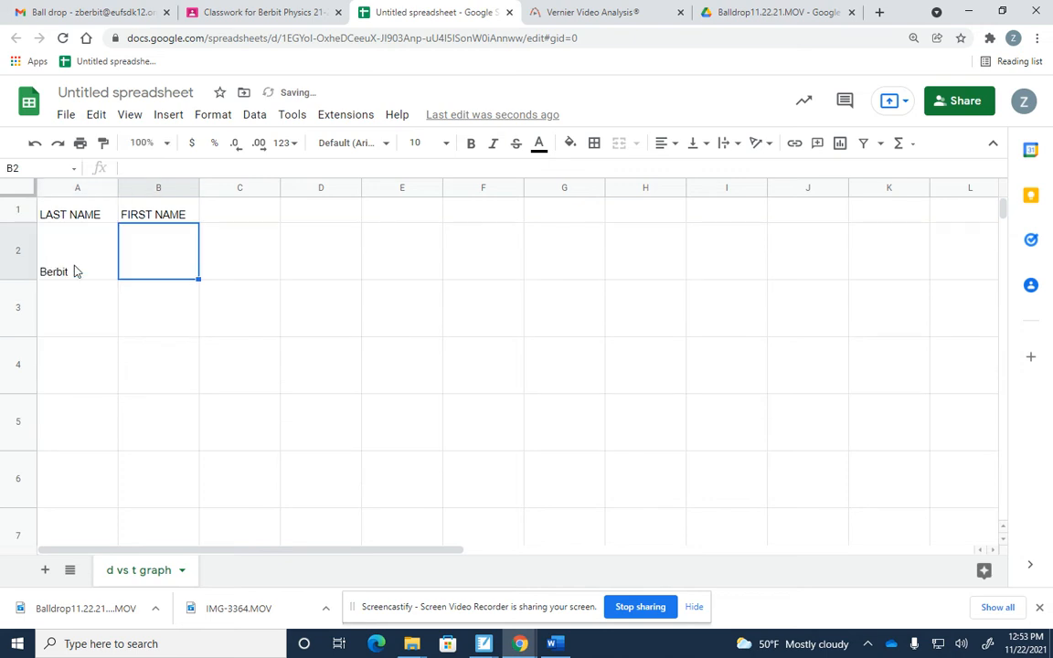
type("Mister")
key("Return")
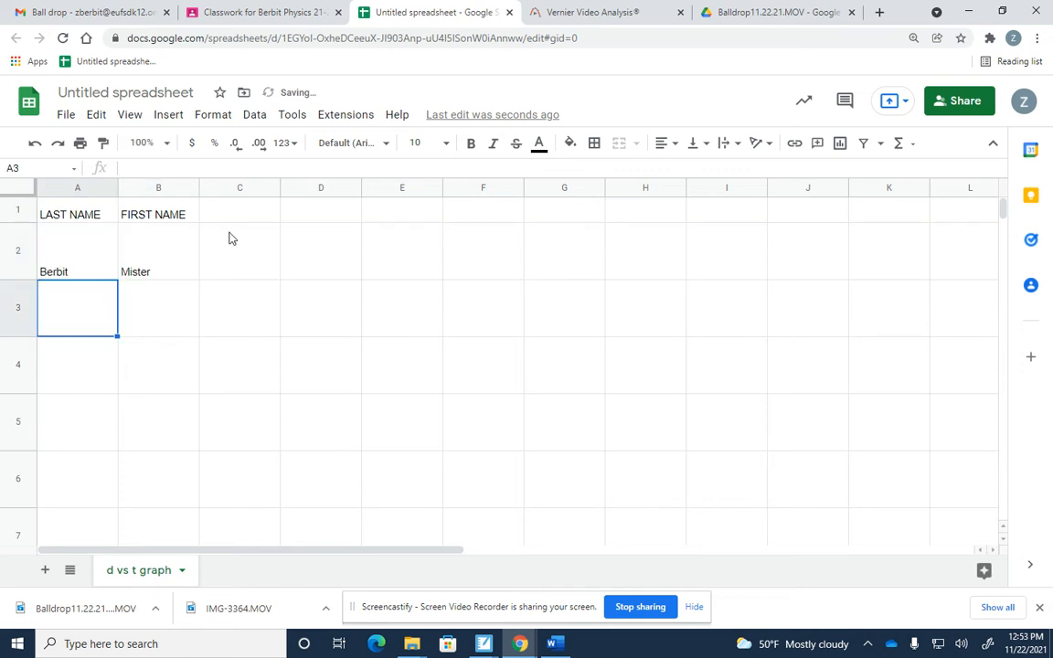
Step: Align the contents of row 2 vertically to the middle
left_click(19, 244)
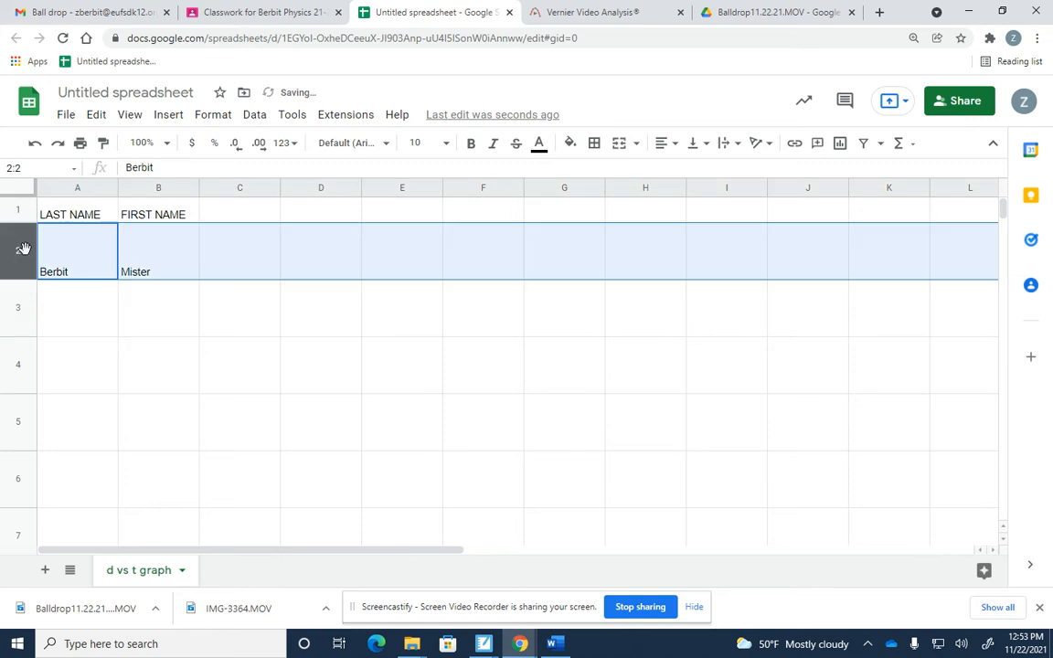
left_click(693, 146)
left_click(714, 170)
left_click(252, 261)
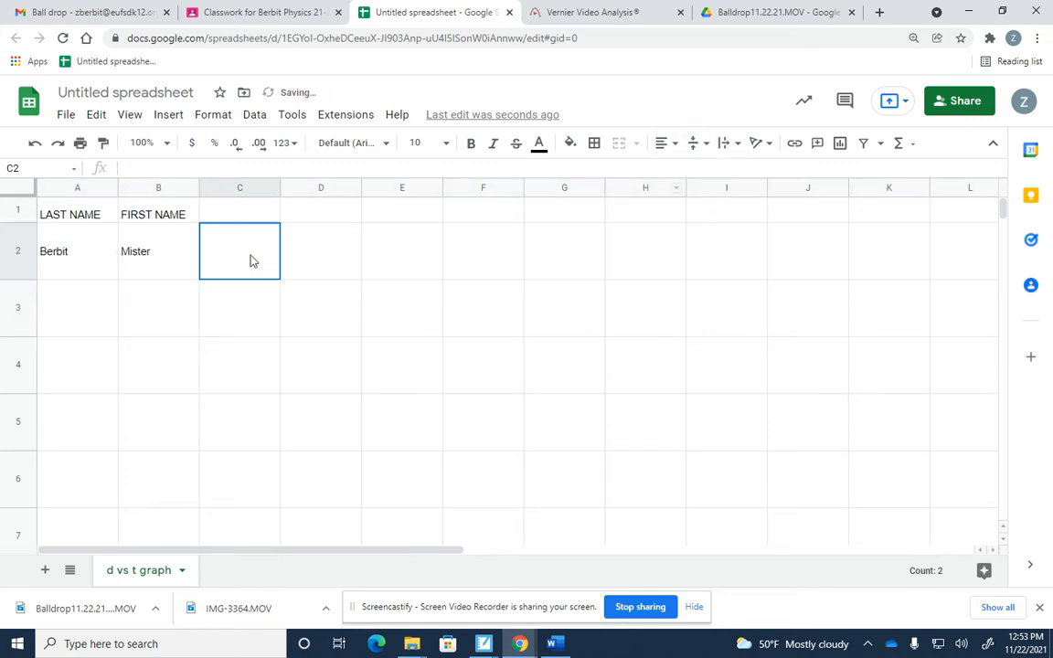
Step: Enter the headings "a", "b" and "c" in cells C1, D1 and E1
left_click(254, 218)
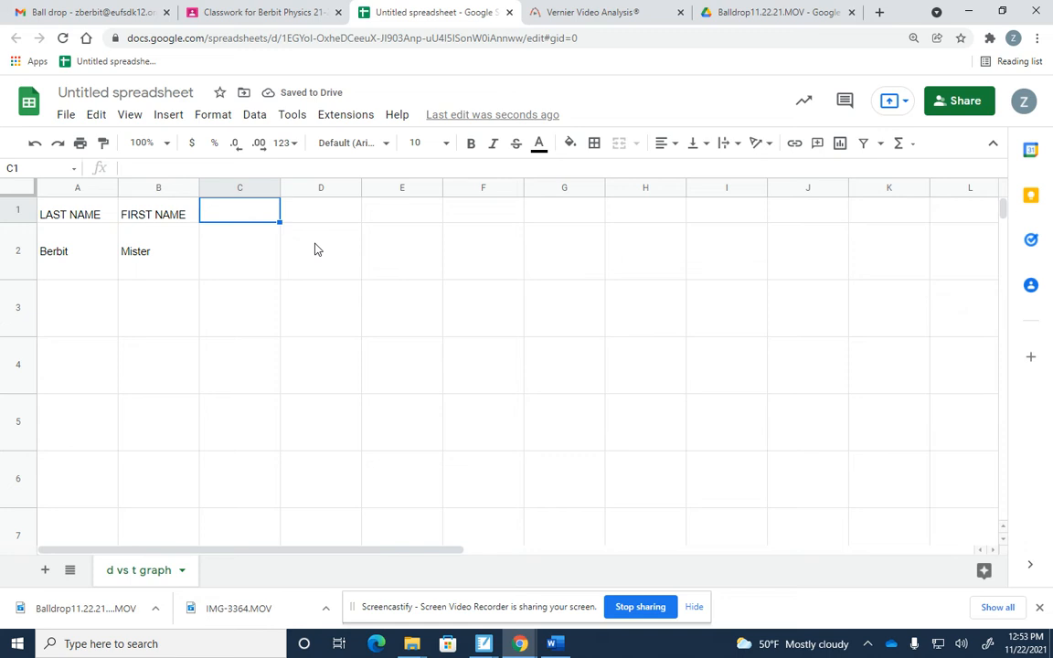
type("a")
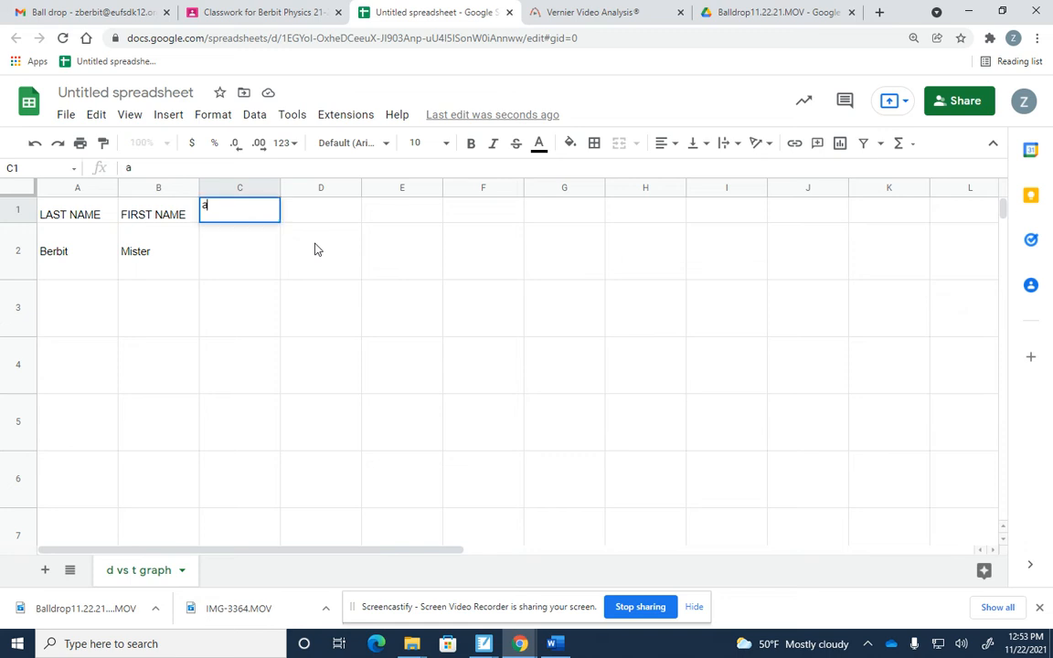
key("Tab")
type("b")
key("Tab")
type("c")
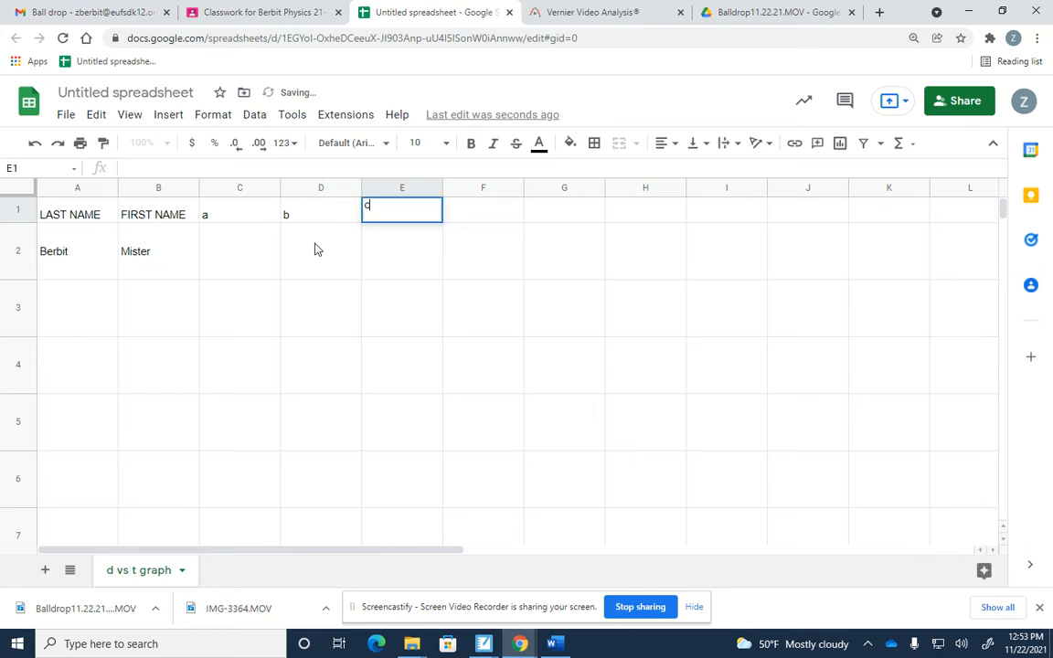
left_click(305, 254)
Step: Centre cells C1:E2 horizontally and set C2:E2 to middle vertical alignment
left_click_drag(242, 216, 399, 217)
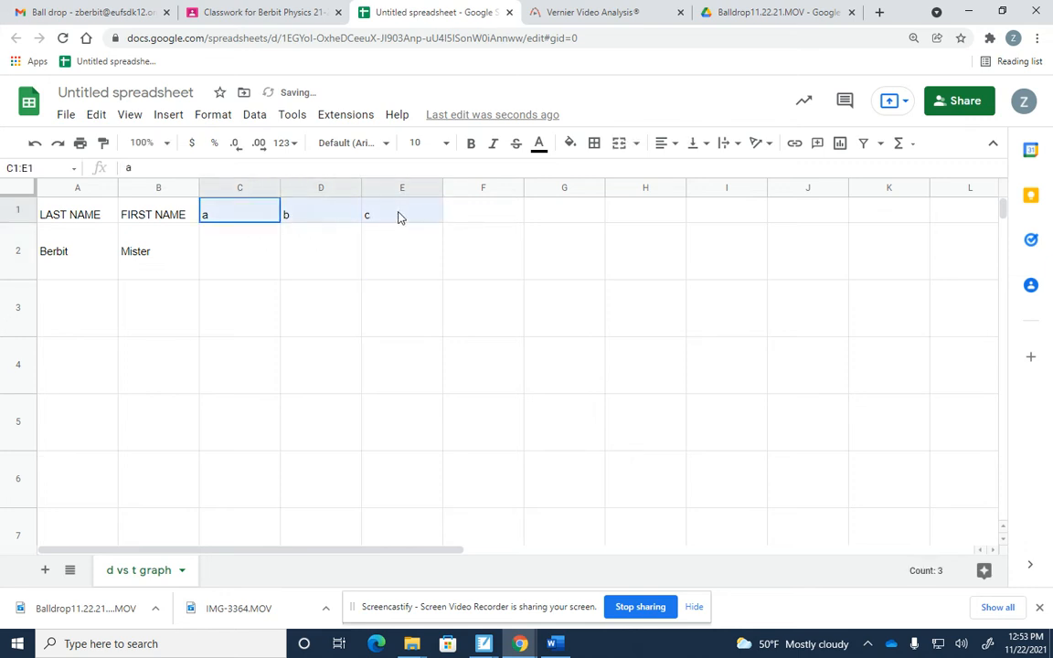
left_click(258, 244)
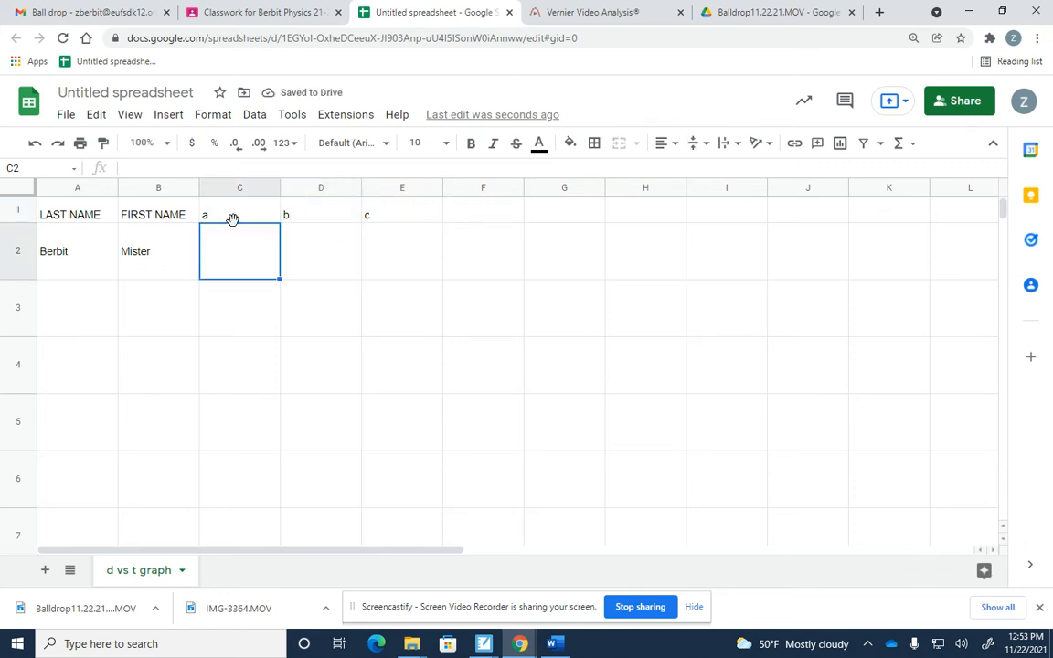
left_click_drag(233, 216, 402, 258)
left_click(665, 144)
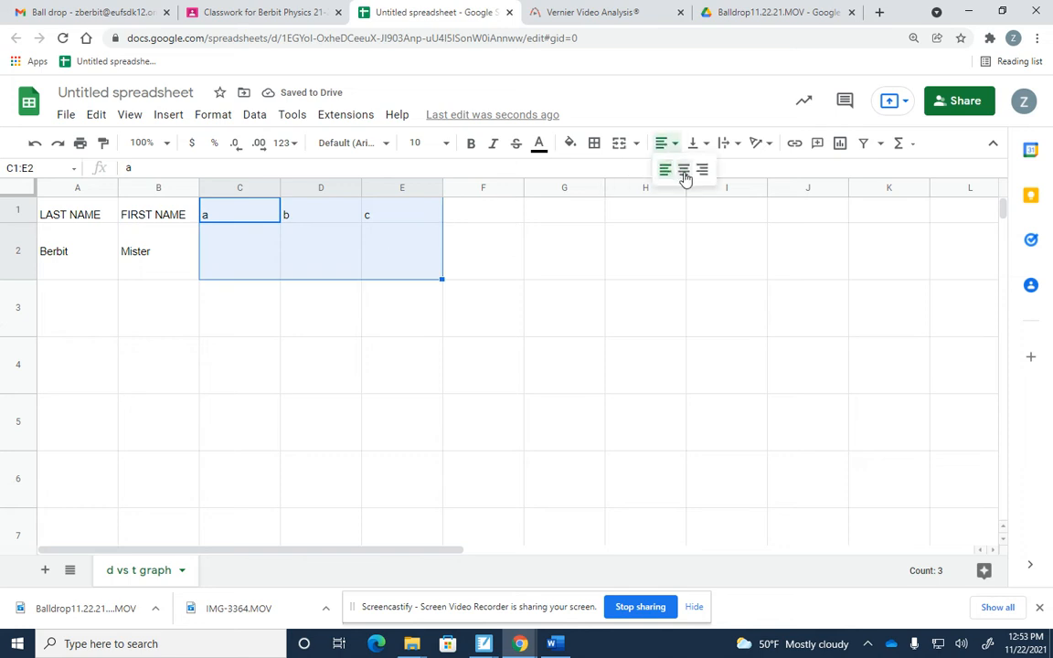
left_click(682, 170)
left_click(322, 245)
left_click_drag(249, 258, 413, 254)
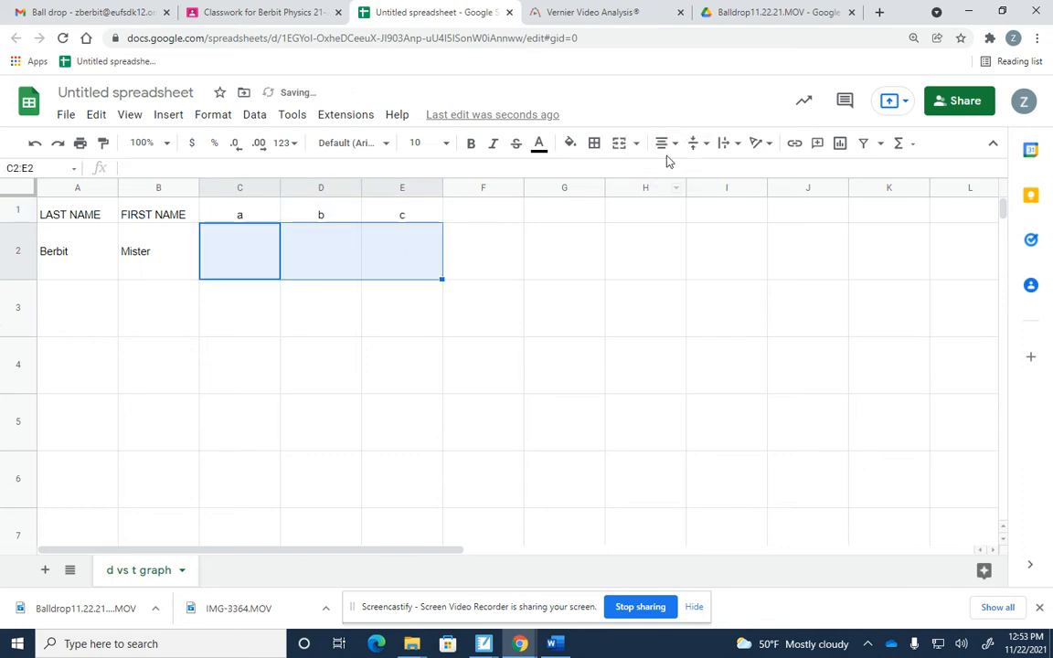
left_click(700, 144)
left_click(714, 170)
left_click(244, 285)
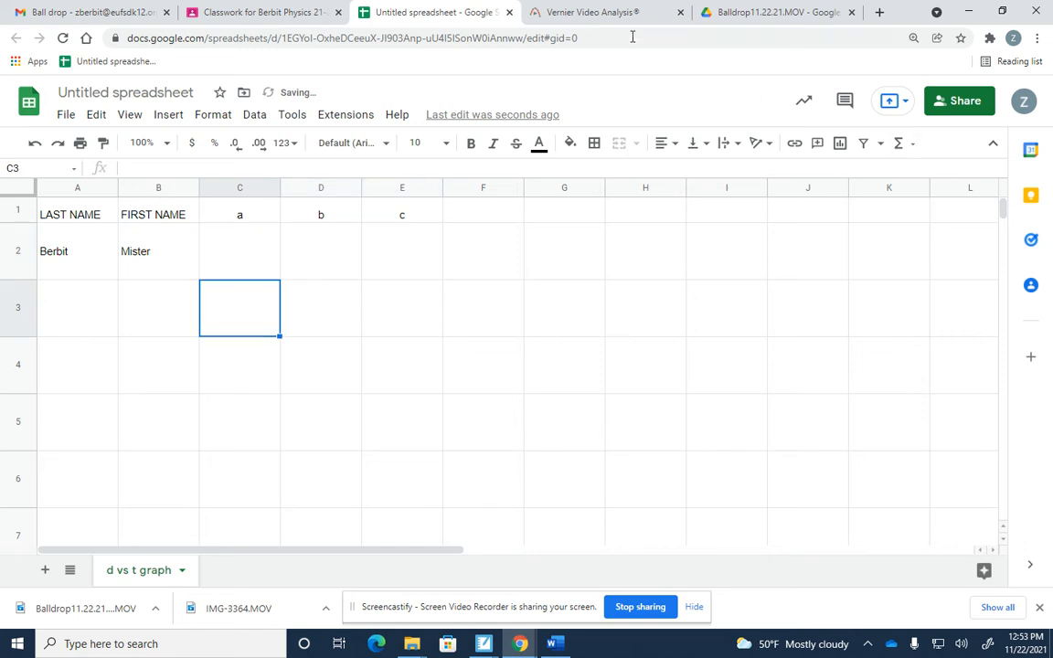
Step: Look up coefficient a of the quadratic fit in Vernier Video Analysis and enter -5.063 in cell C2 of the spreadsheet
left_click(594, 12)
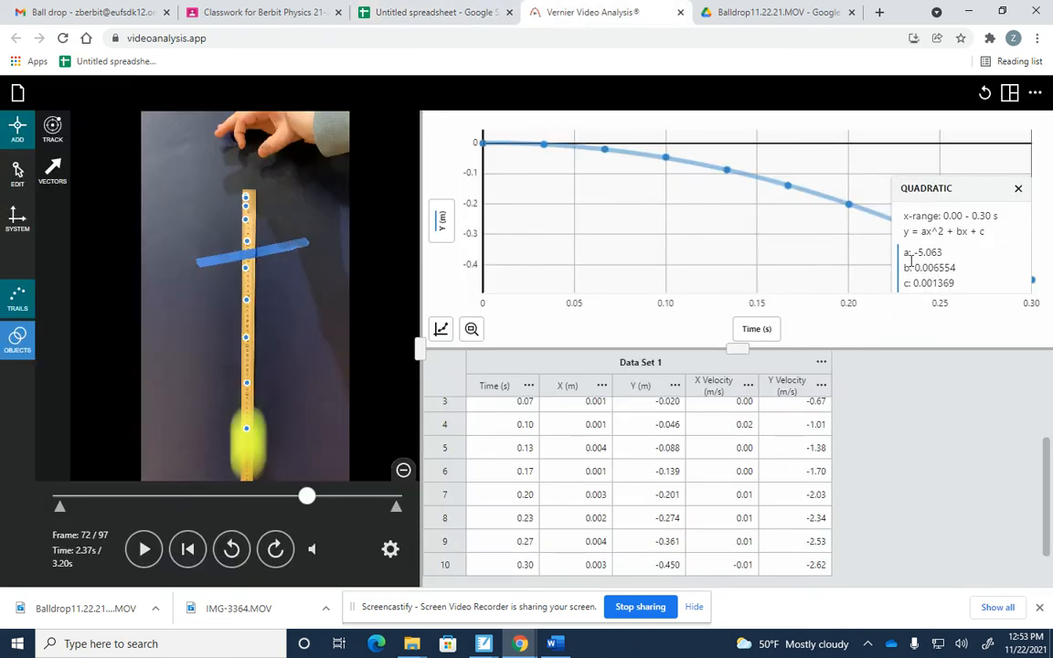
left_click(427, 13)
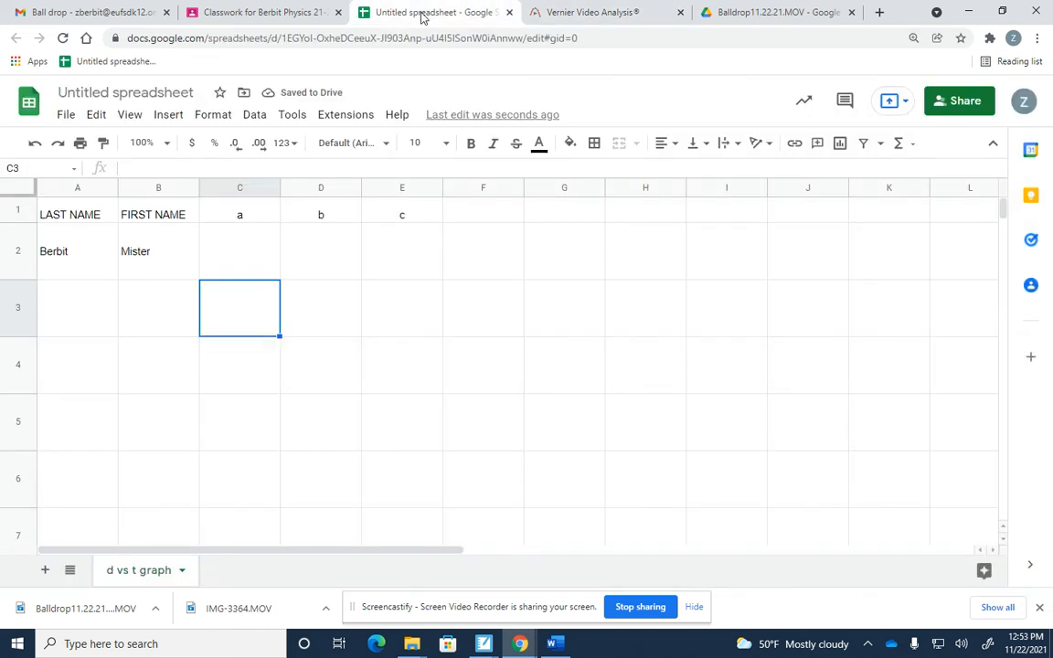
left_click(227, 265)
type("-")
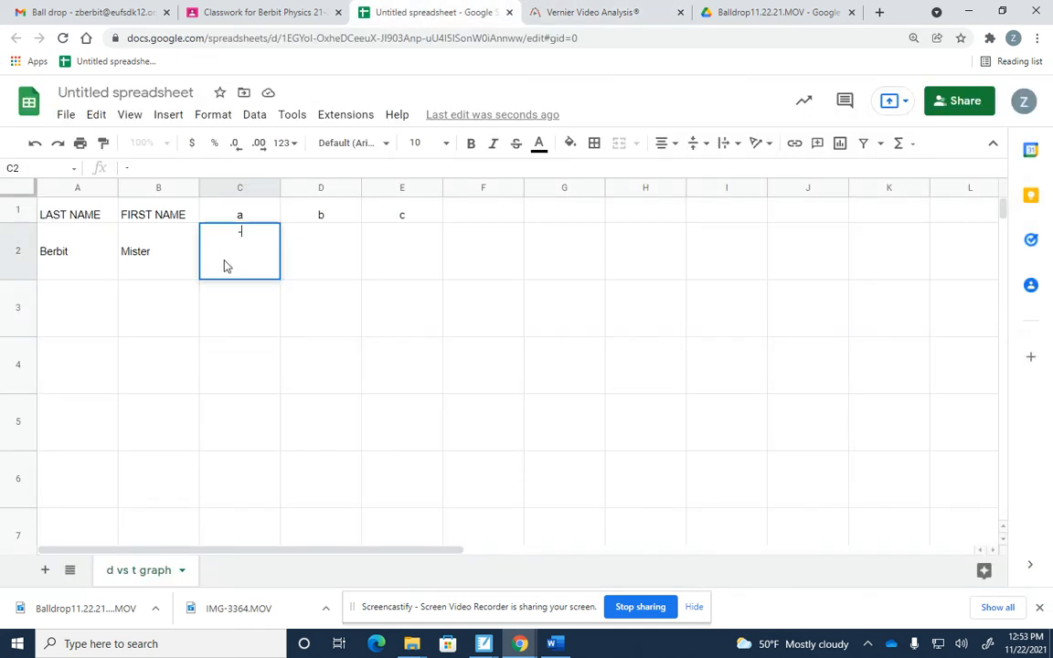
type("5.063")
key("Tab")
Step: Copy coefficient b, 0.006554, from the Vernier Video Analysis quadratic fit into cell D2 of the spreadsheet
left_click(584, 12)
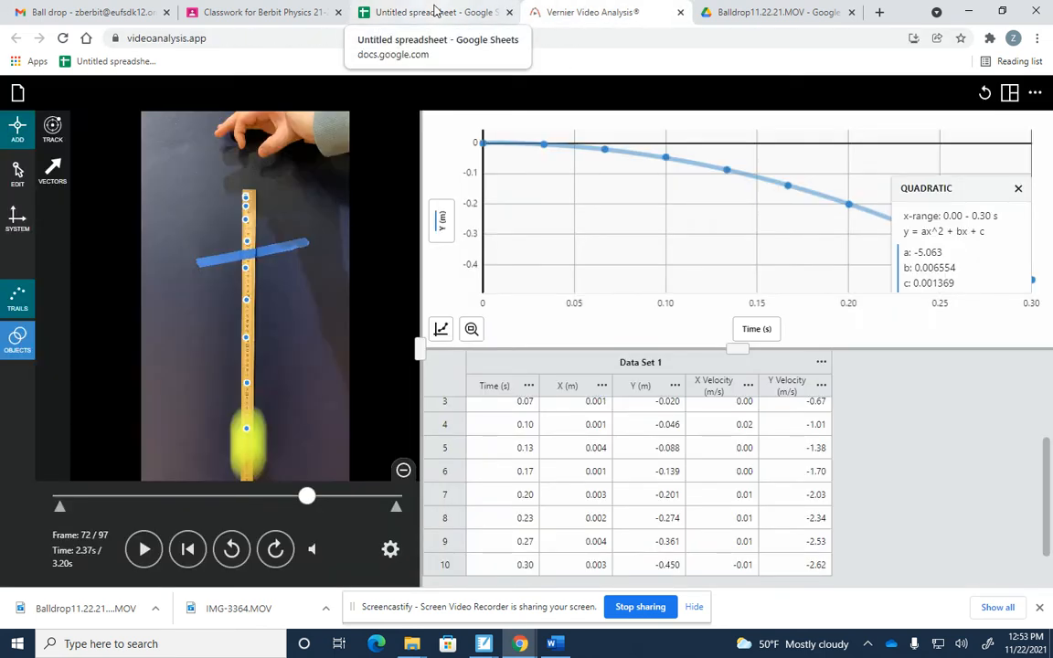
left_click_drag(914, 267, 953, 268)
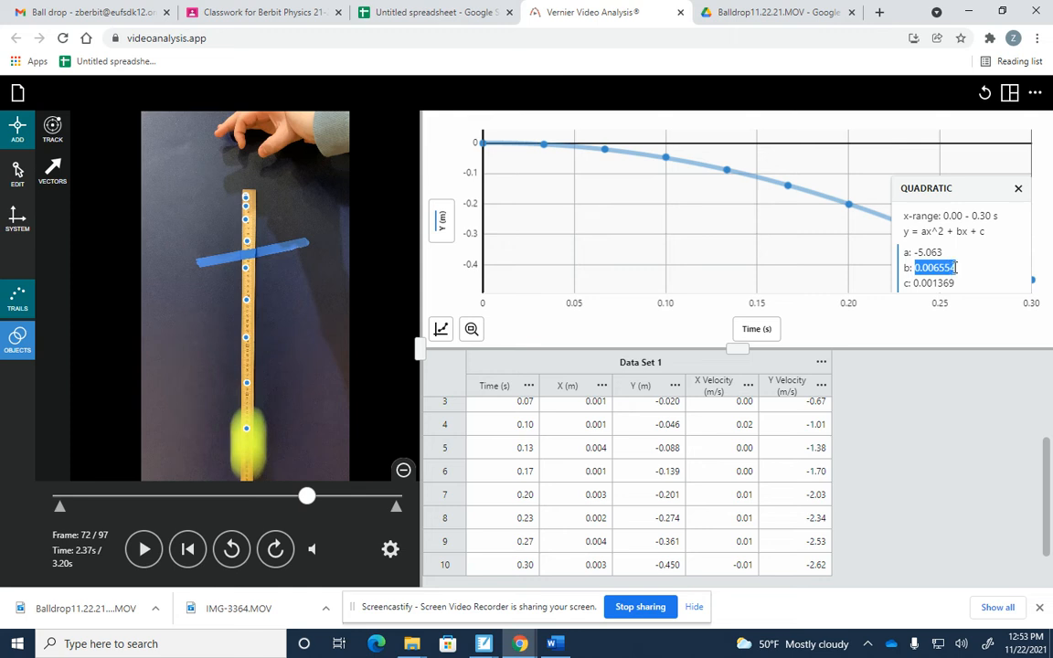
left_click(430, 12)
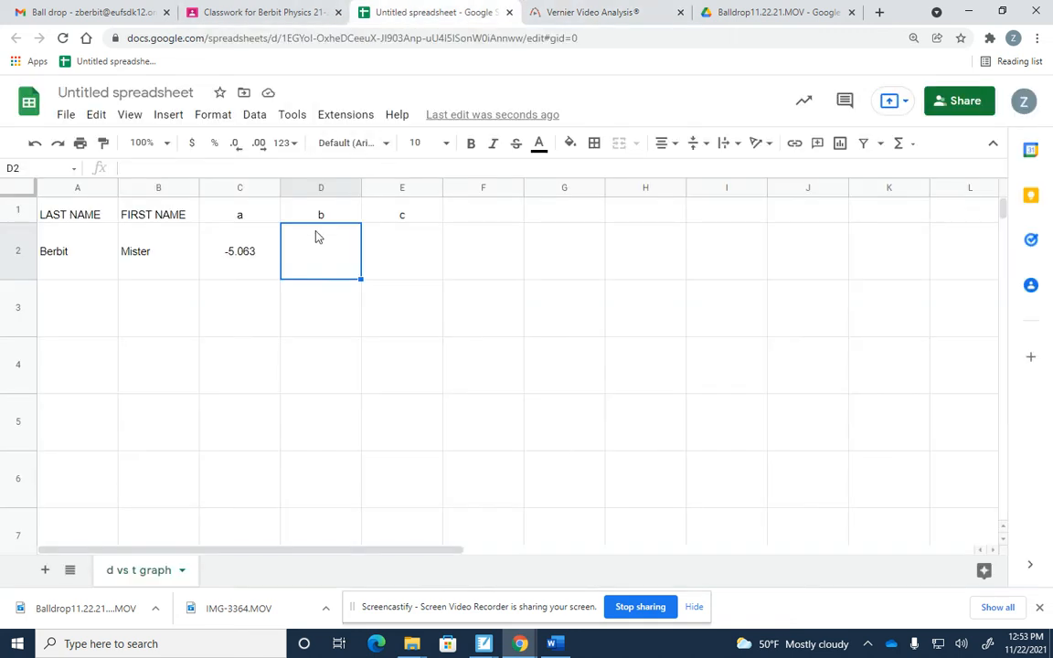
type("0.006554")
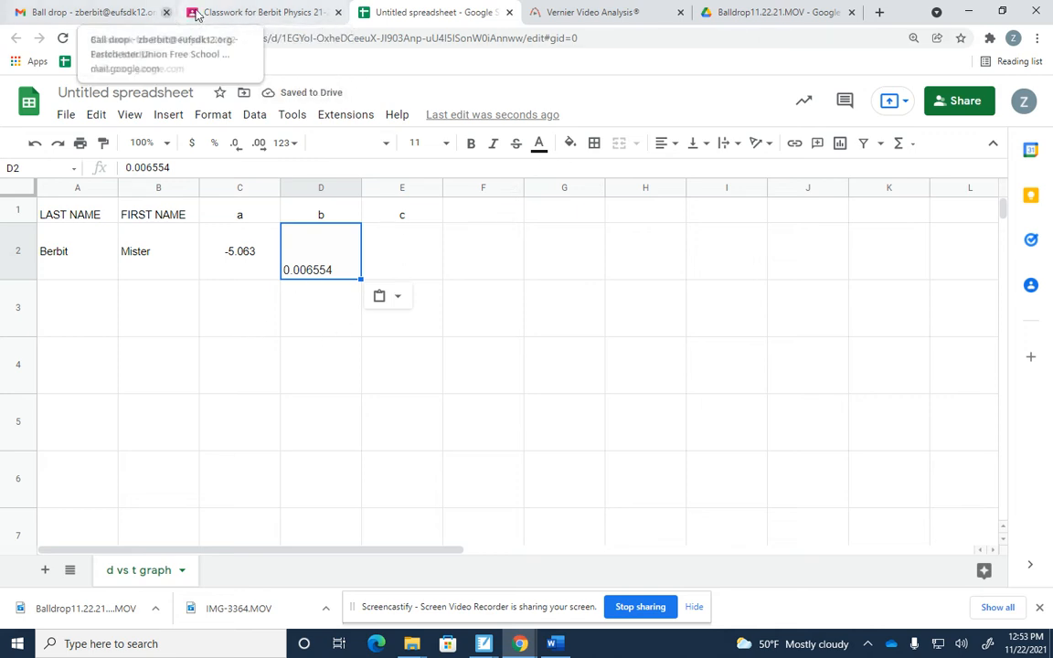
Step: Copy coefficient c, 0.001369, from the Vernier Video Analysis quadratic fit into cell E2 of the spreadsheet
left_click(576, 12)
left_click(914, 283)
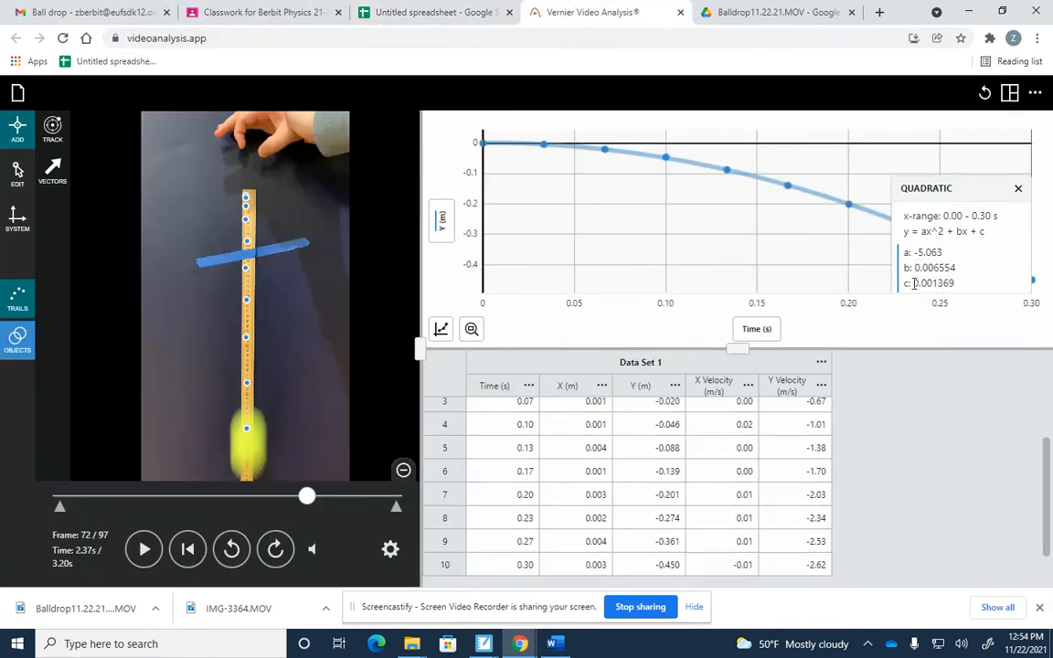
left_click_drag(913, 284, 954, 284)
key("ctrl+c")
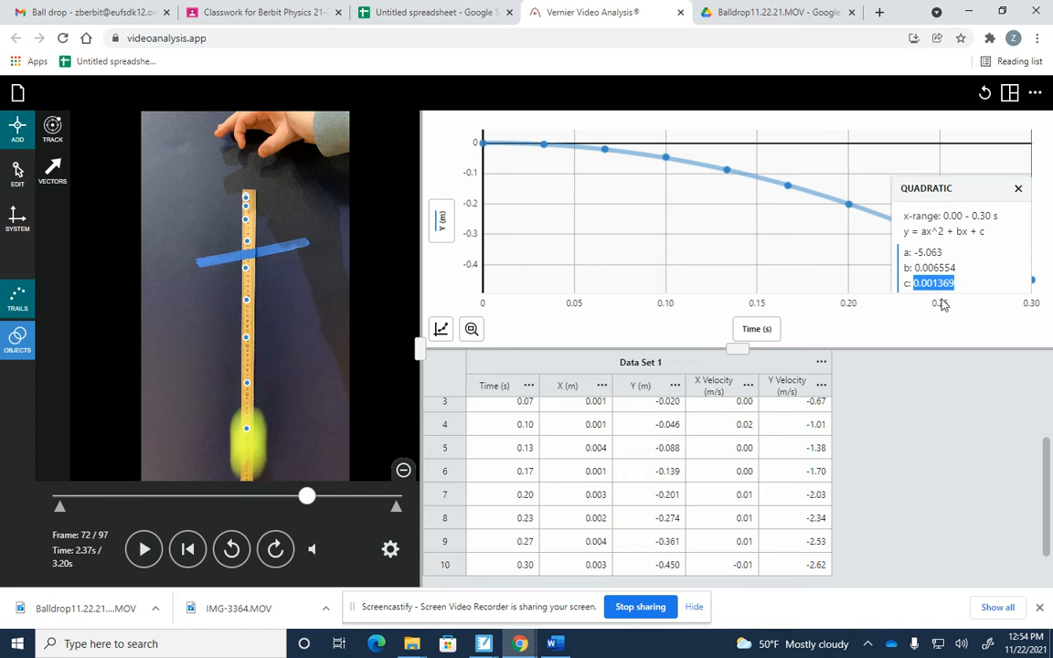
left_click(443, 13)
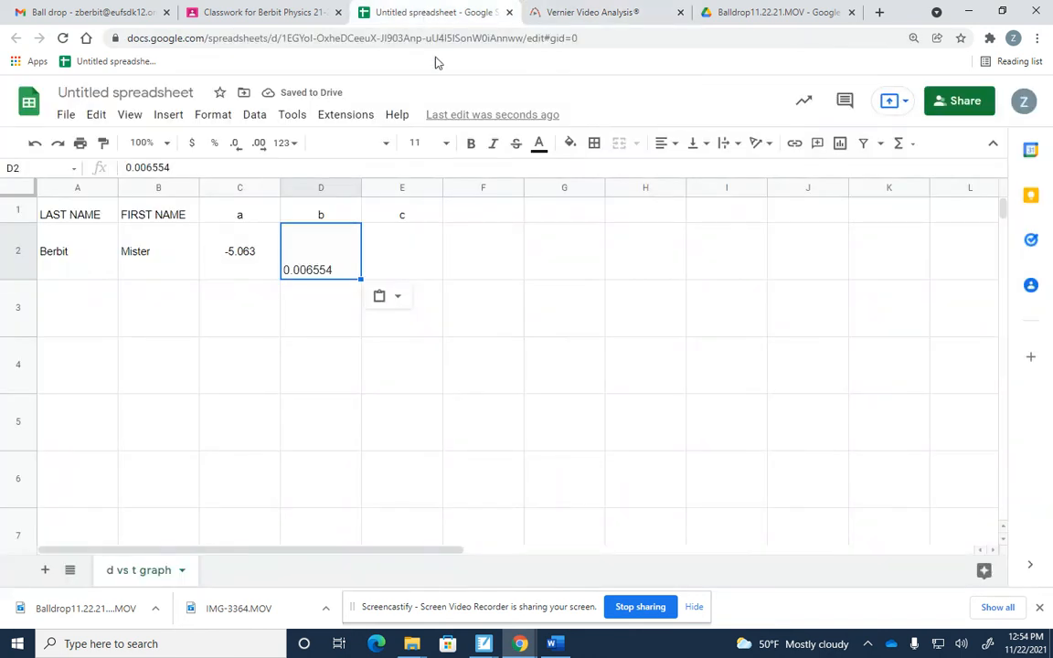
left_click(402, 244)
key("ctrl+v")
left_click(395, 325)
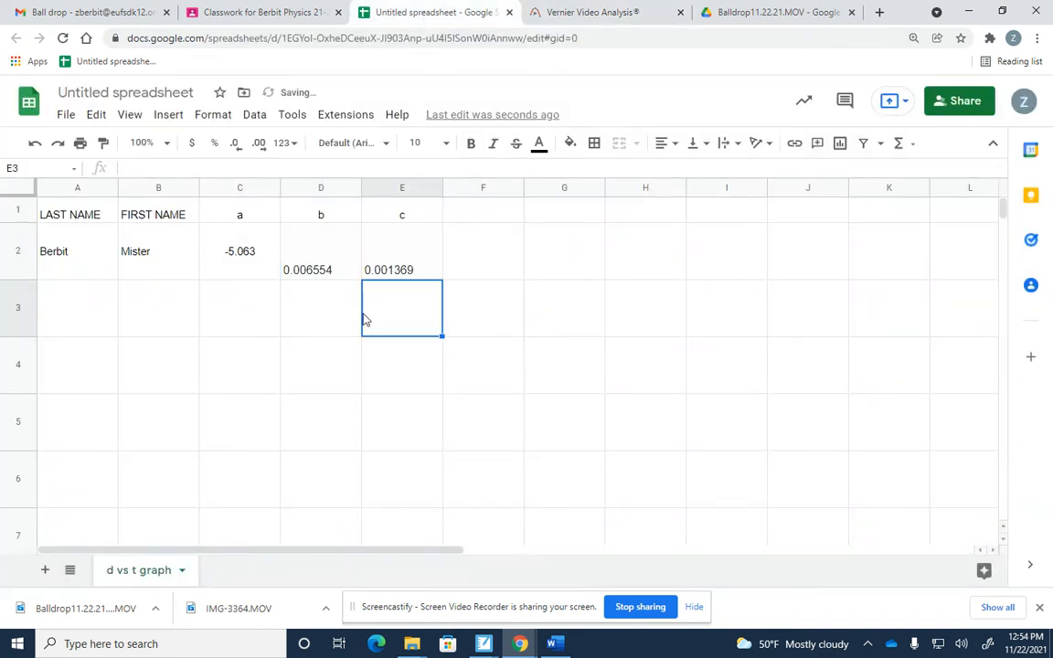
Step: Centre the name entries in cells A2:B2 horizontally
left_click_drag(100, 263, 162, 258)
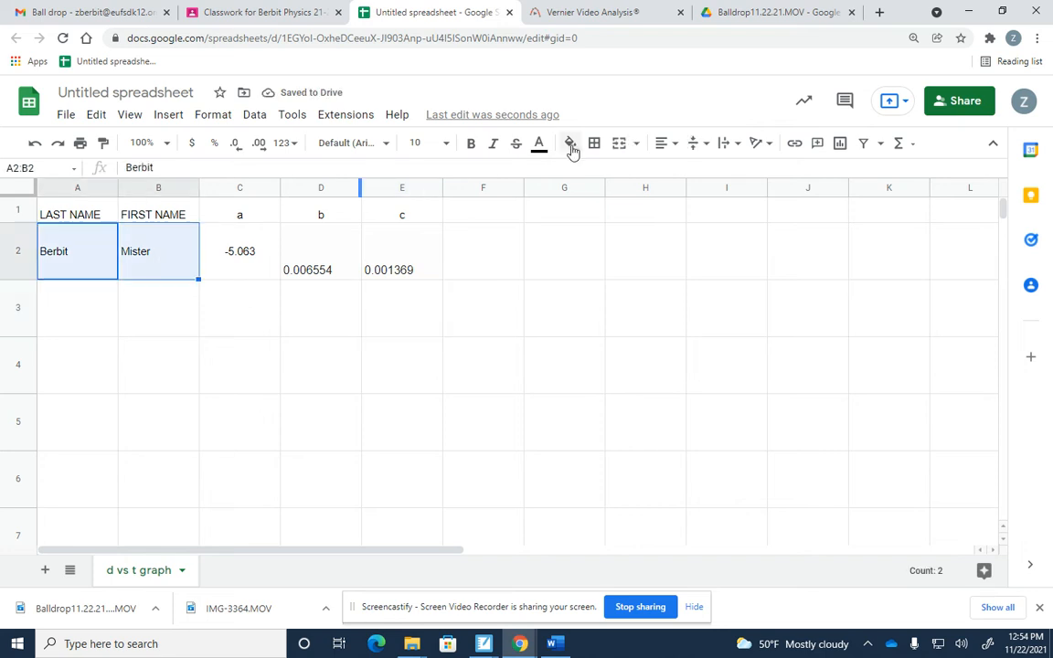
left_click(664, 143)
left_click(683, 170)
left_click(402, 366)
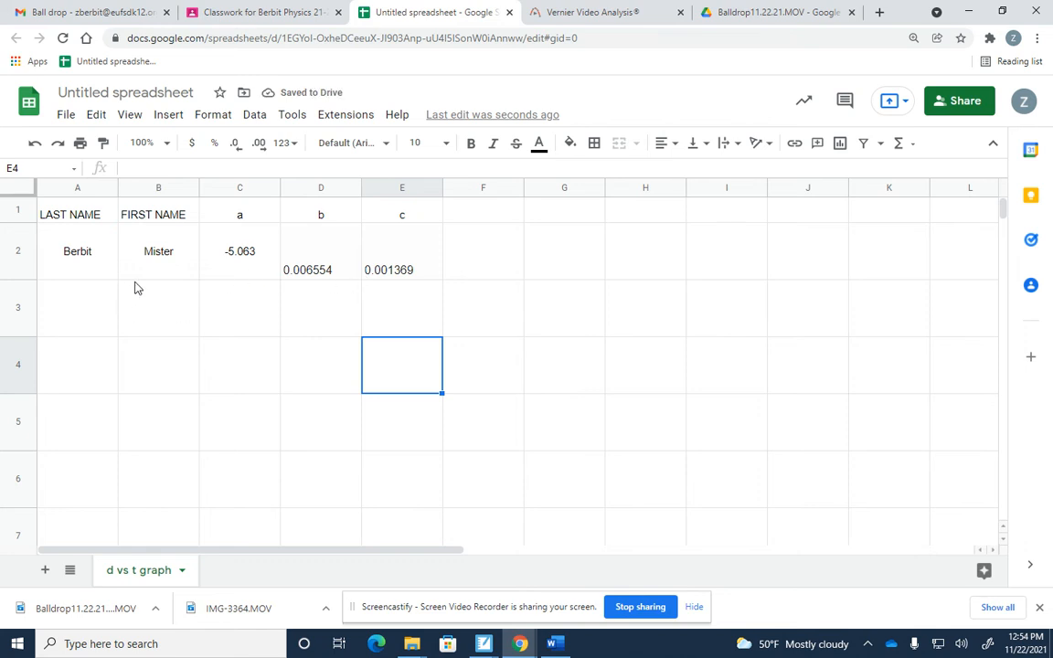
Step: Copy the formatting of cell B2 onto the coefficient cells C2:E2 with Paint format
left_click(162, 261)
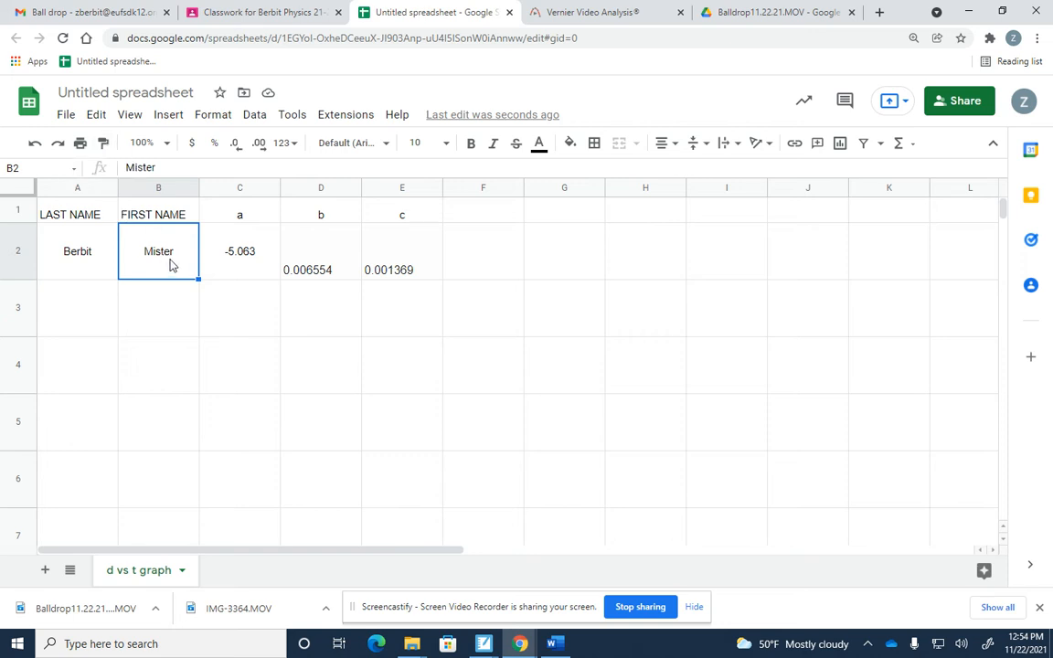
left_click(103, 142)
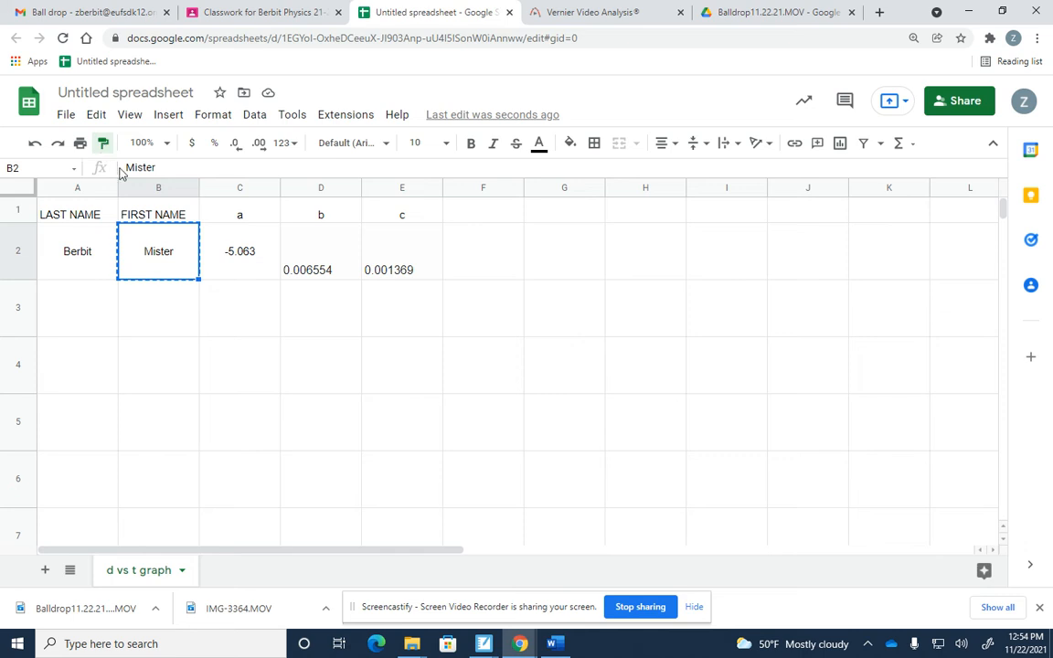
mouse_move(230, 264)
left_mouse_down()
mouse_move(375, 264)
mouse_move(382, 278)
left_mouse_up()
left_click(337, 293)
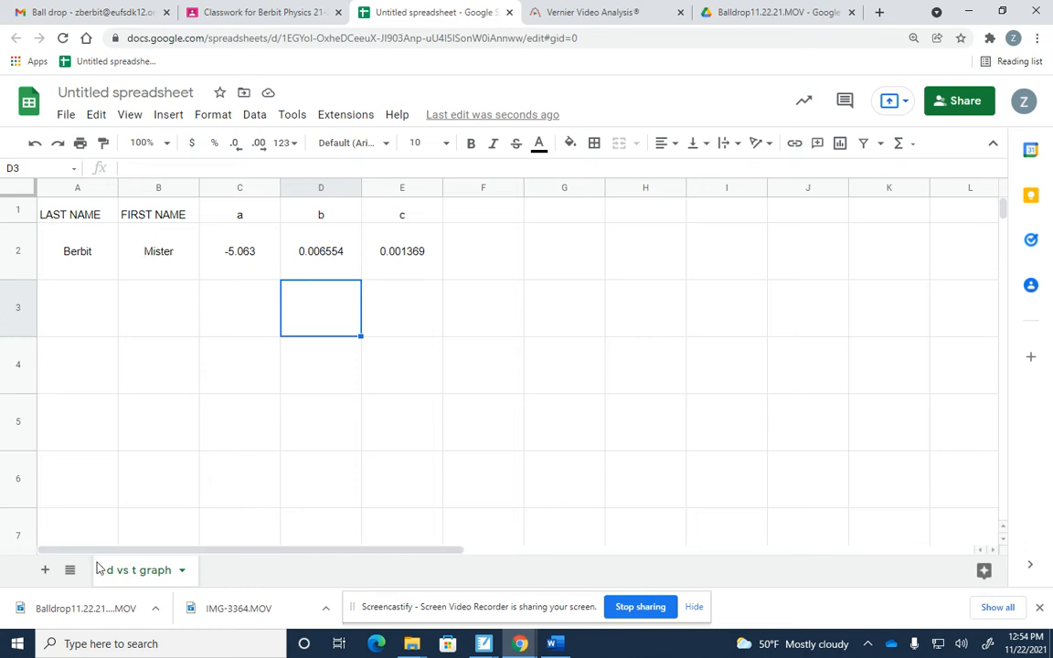
Step: Duplicate the d vs t graph sheet and rename the copy v vs t graph
left_click(182, 569)
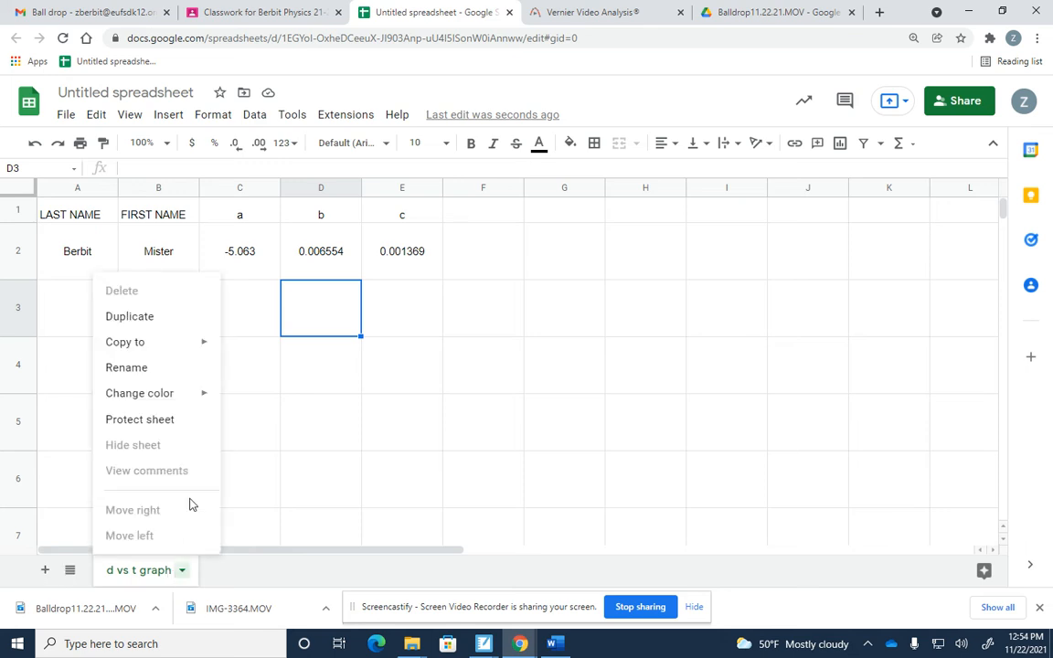
left_click(174, 317)
double_click(251, 573)
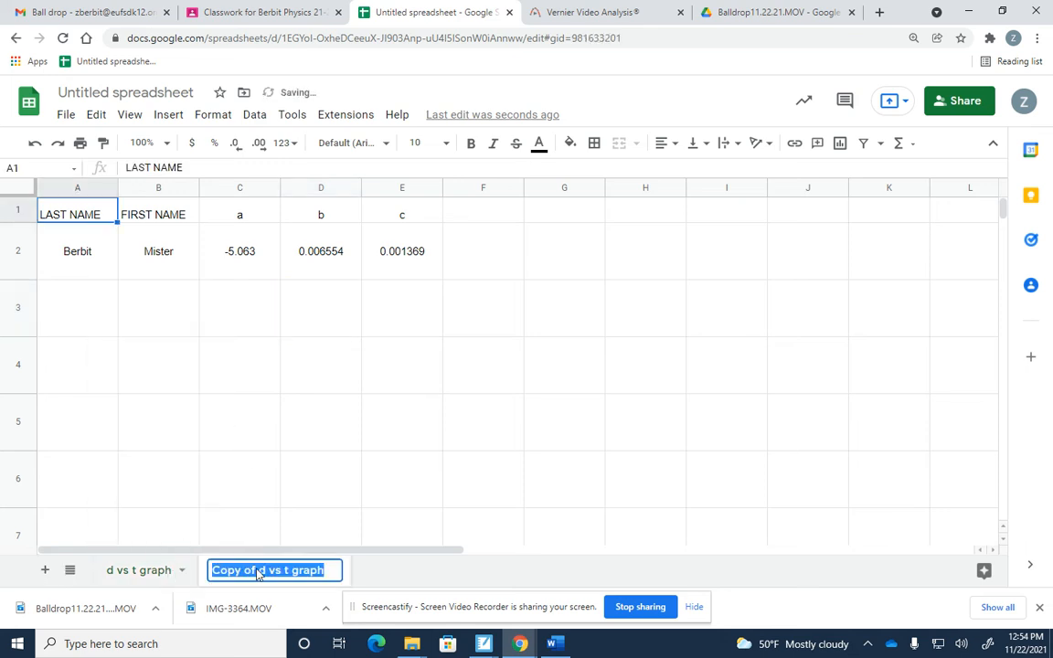
left_click(265, 570)
left_click_drag(265, 571, 211, 570)
type("v")
left_click(242, 461)
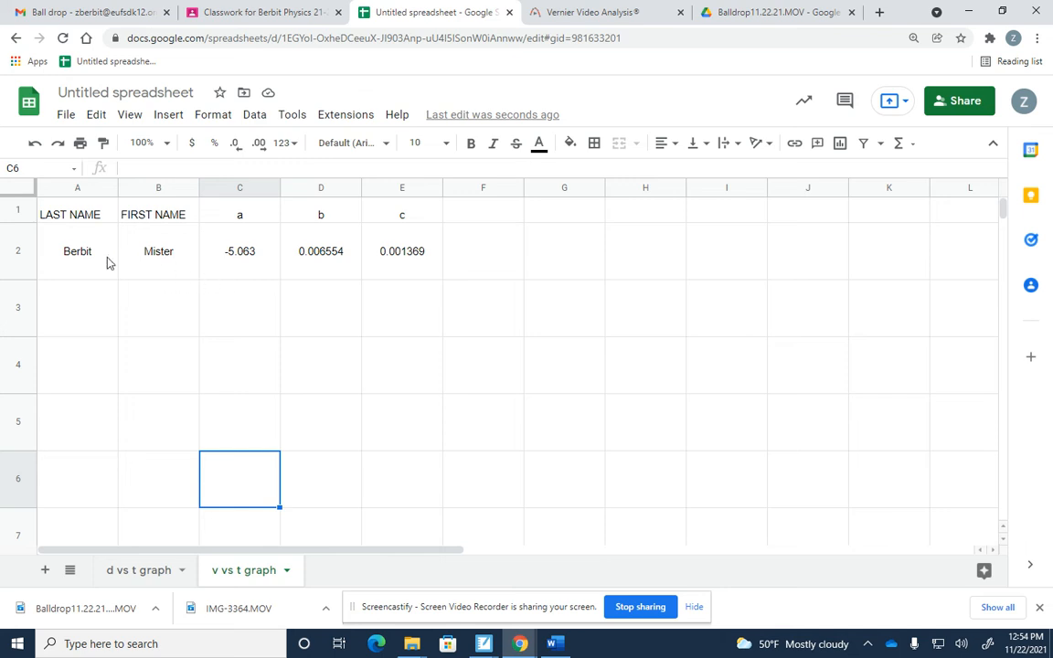
Step: Clear the coefficient values in C2:E2 and their headings in C1:E1 on the v vs t graph sheet
left_click(83, 256)
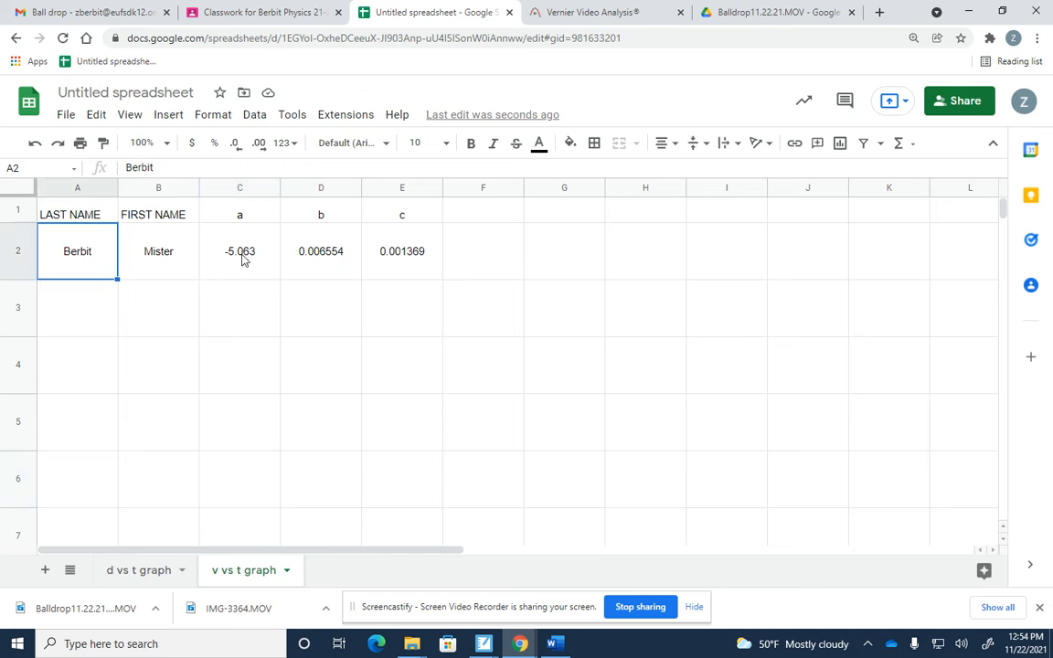
left_click_drag(242, 255, 381, 259)
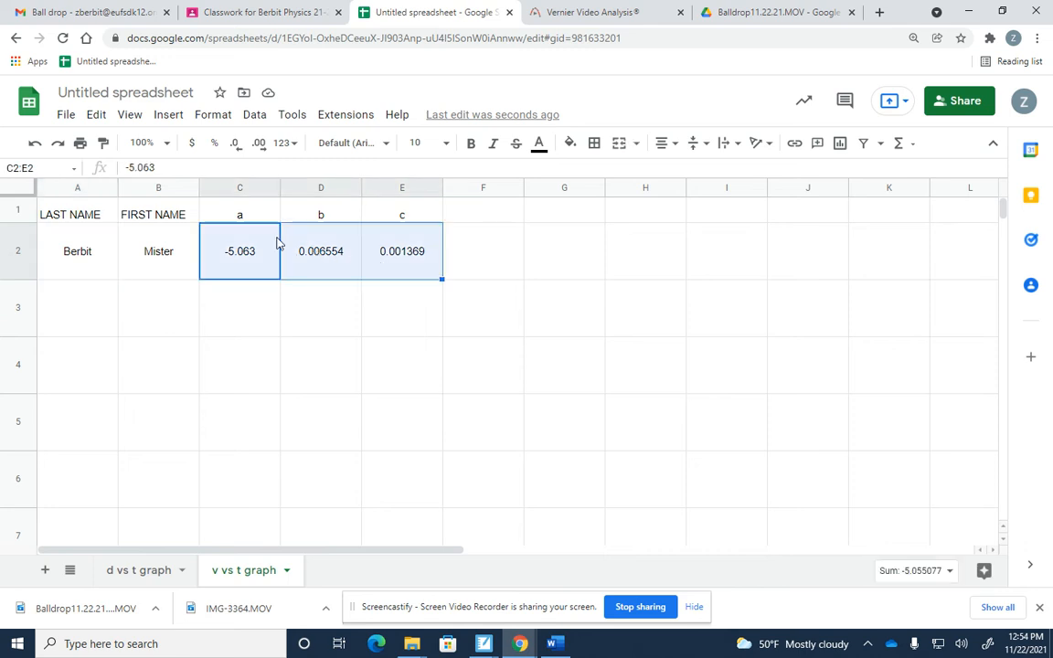
key("Delete")
left_click(272, 215)
left_click_drag(302, 225, 376, 223)
key("Delete")
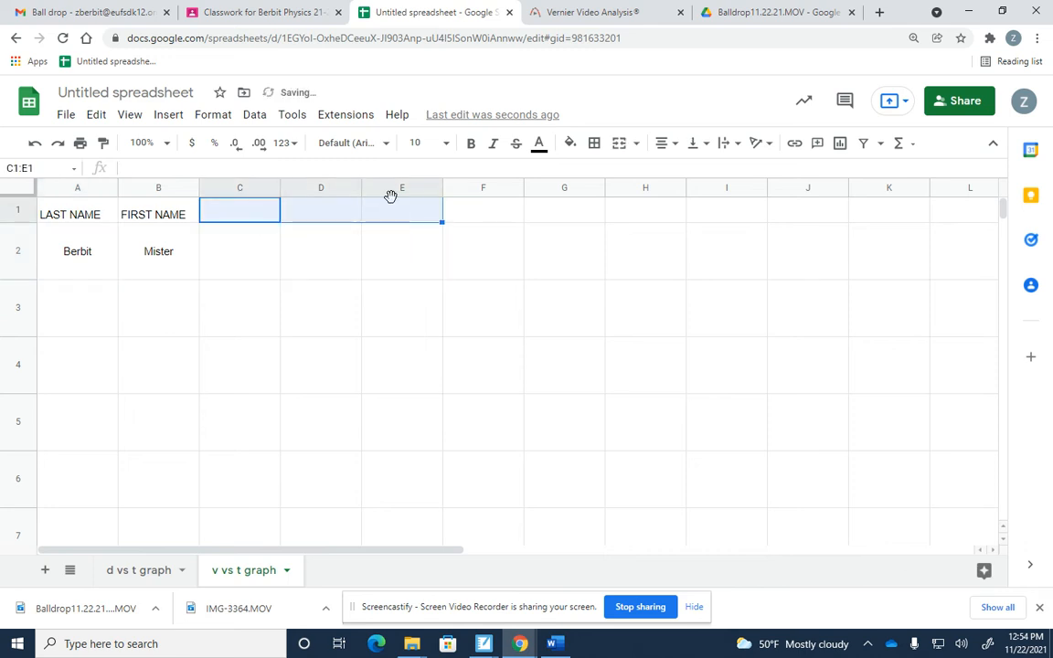
left_click(399, 285)
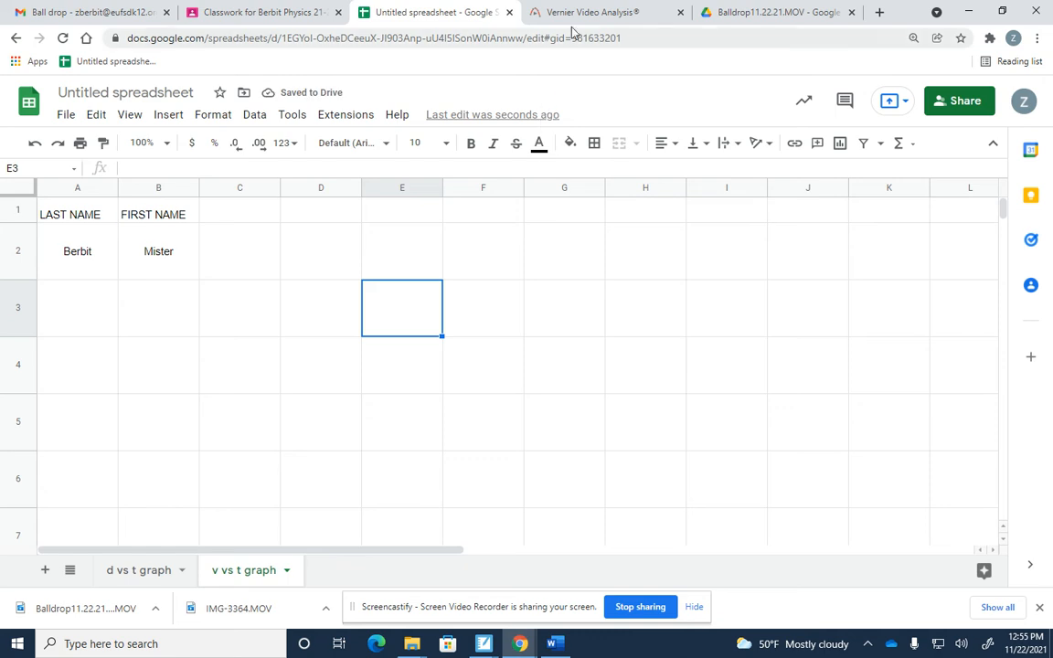
Step: Switch to Vernier Video Analysis, remove the quadratic fit, and plot Y Velocity (m/s) instead of Y (m)
left_click(577, 15)
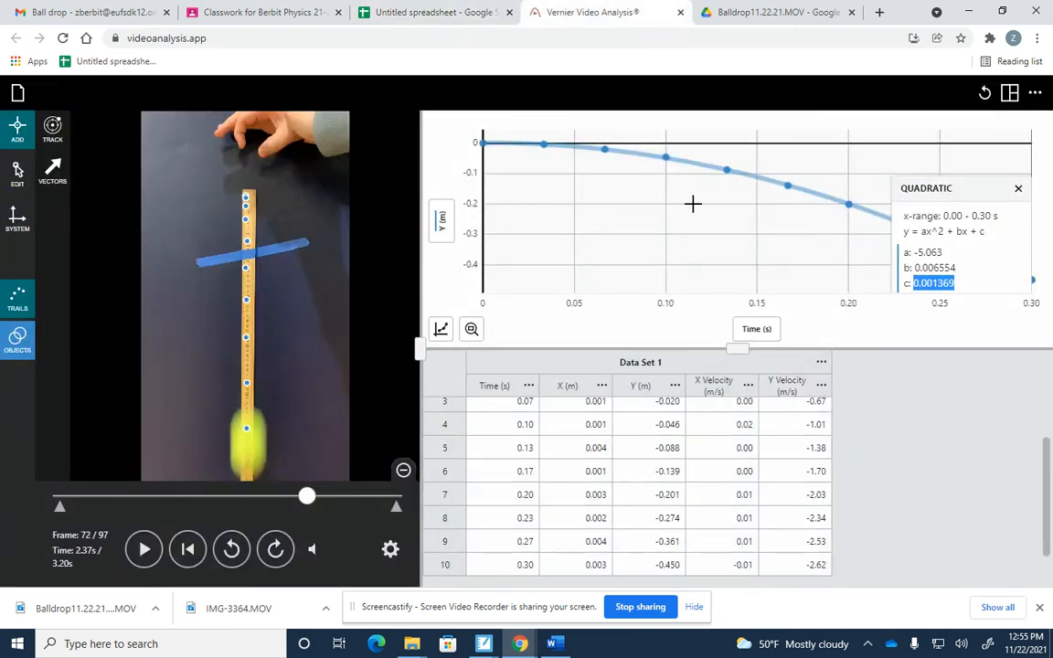
left_click(1018, 190)
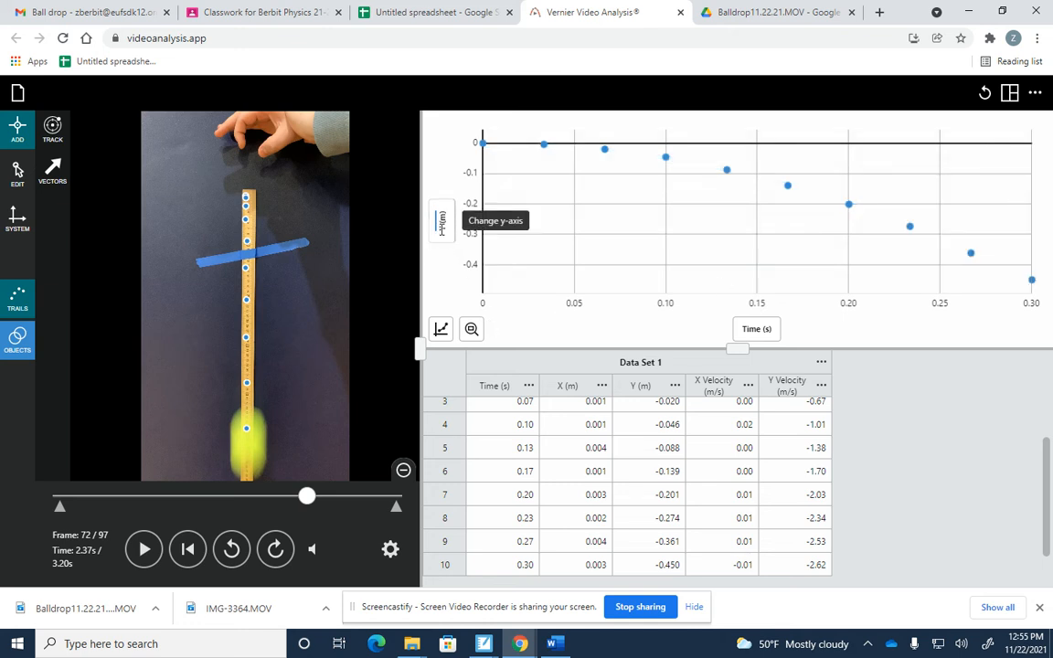
left_click(441, 221)
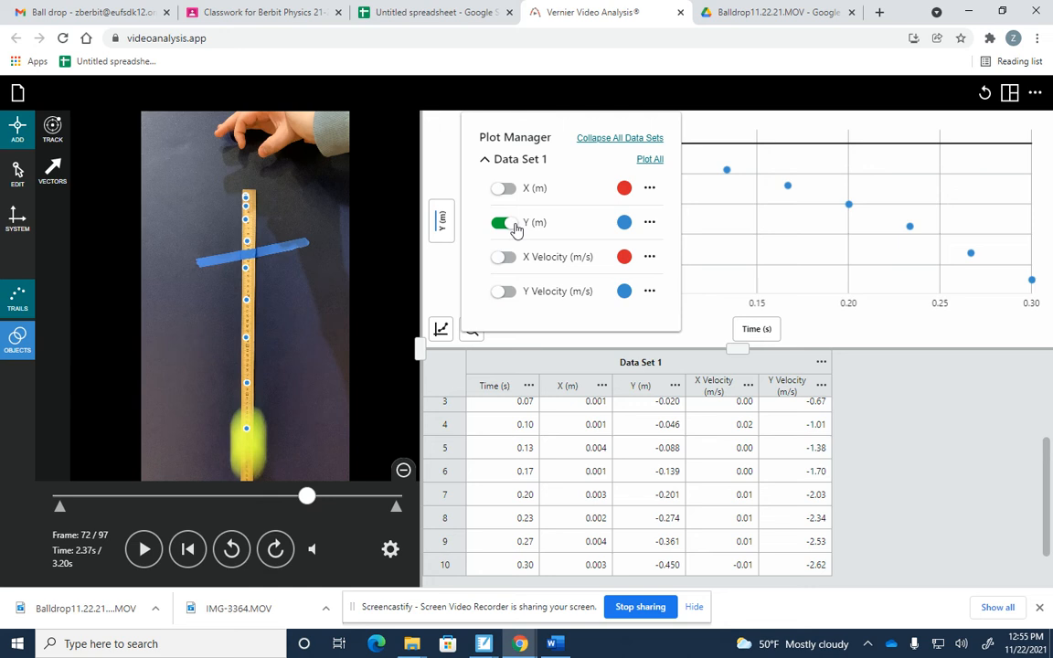
left_click(514, 226)
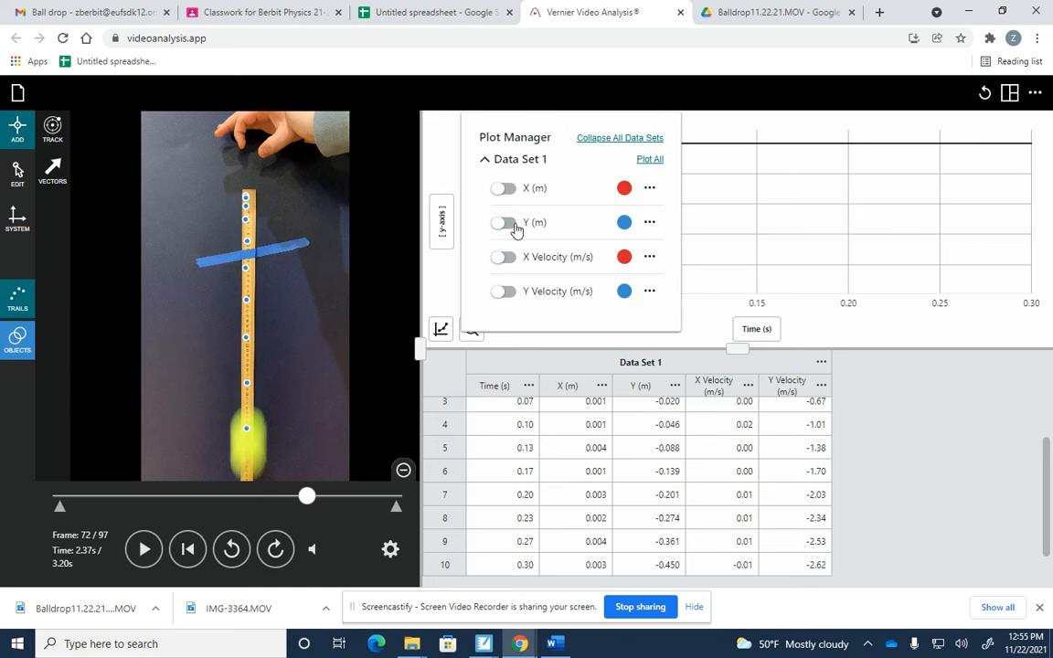
left_click(503, 292)
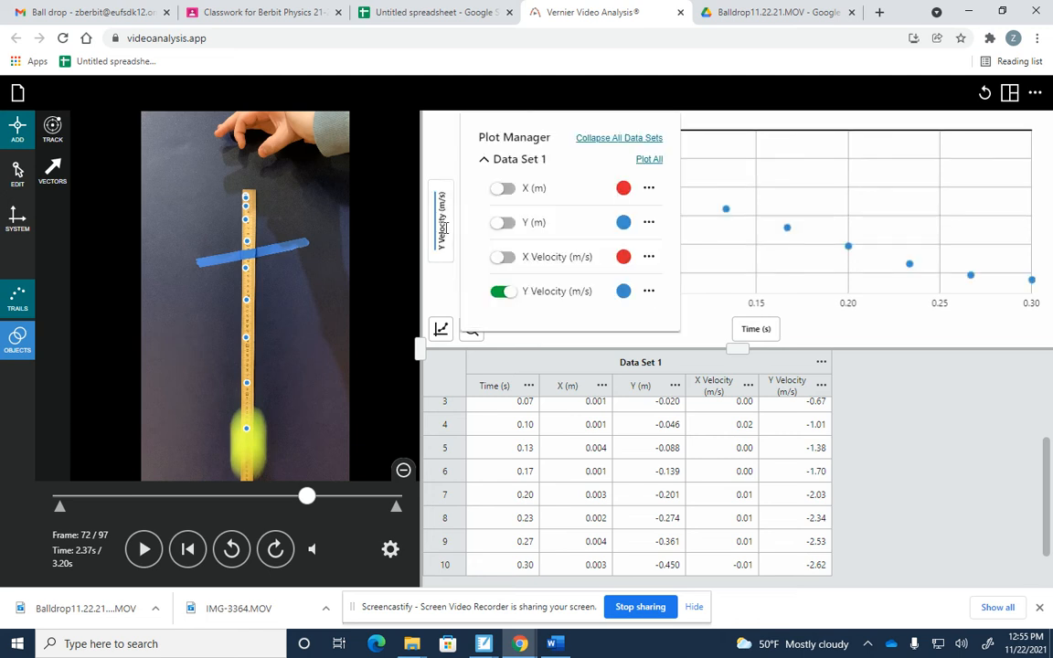
Step: Turn off the Y Velocity (m/s) plot and show Y (m) on the graph again
left_click(503, 293)
left_click(501, 222)
left_click(533, 291)
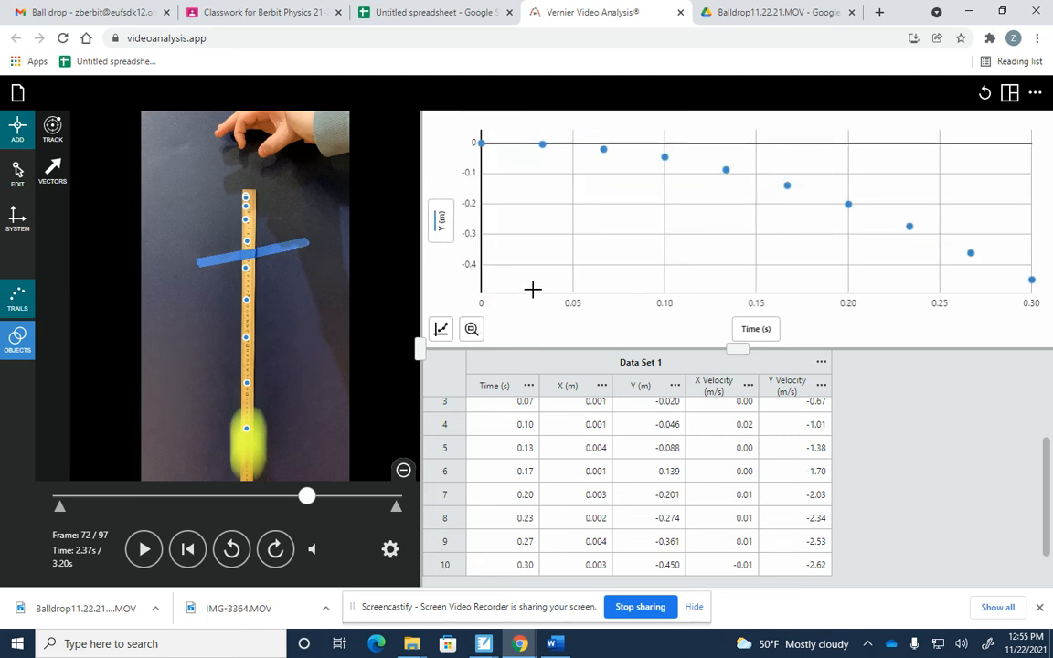
Step: Apply a Quadratic curve fit to the Y (m) graph, and remove the fit
left_click(441, 329)
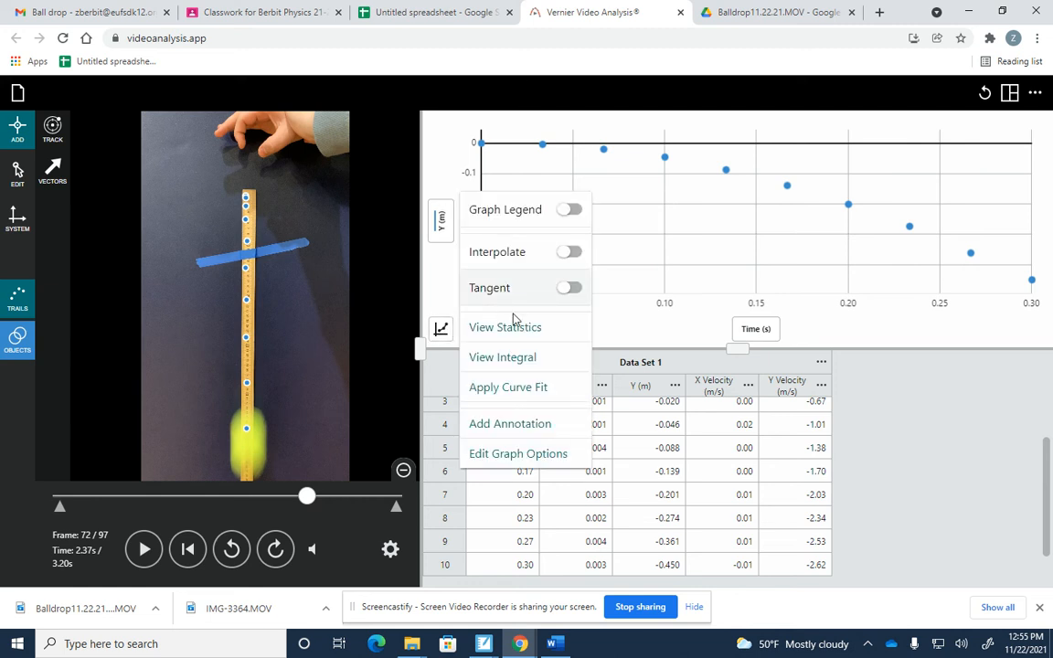
left_click(518, 387)
left_click(575, 291)
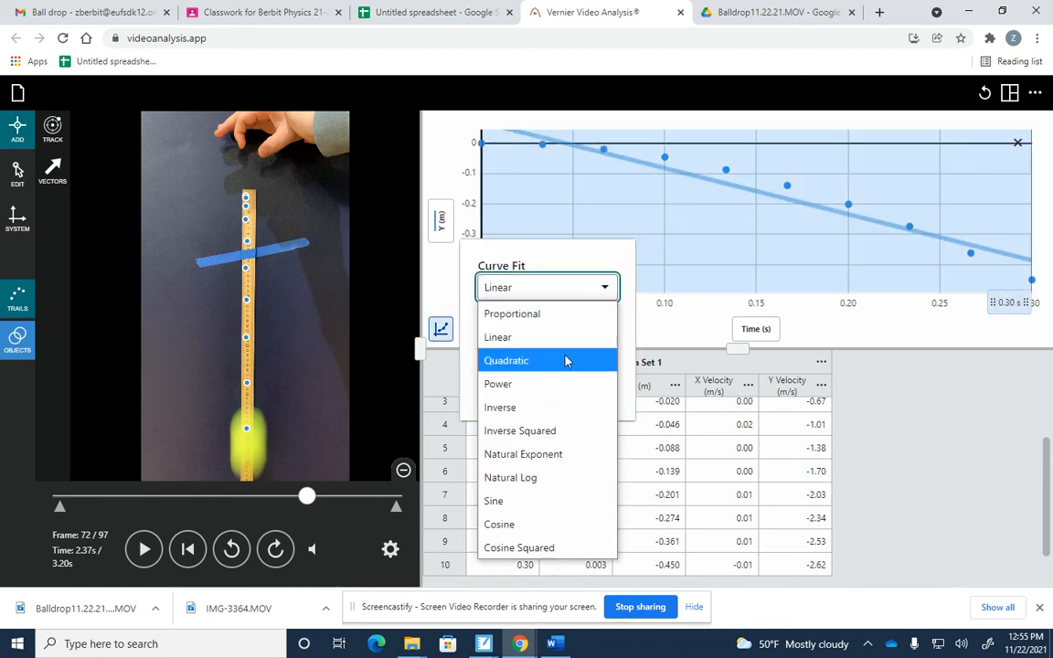
left_click(613, 364)
left_click(590, 390)
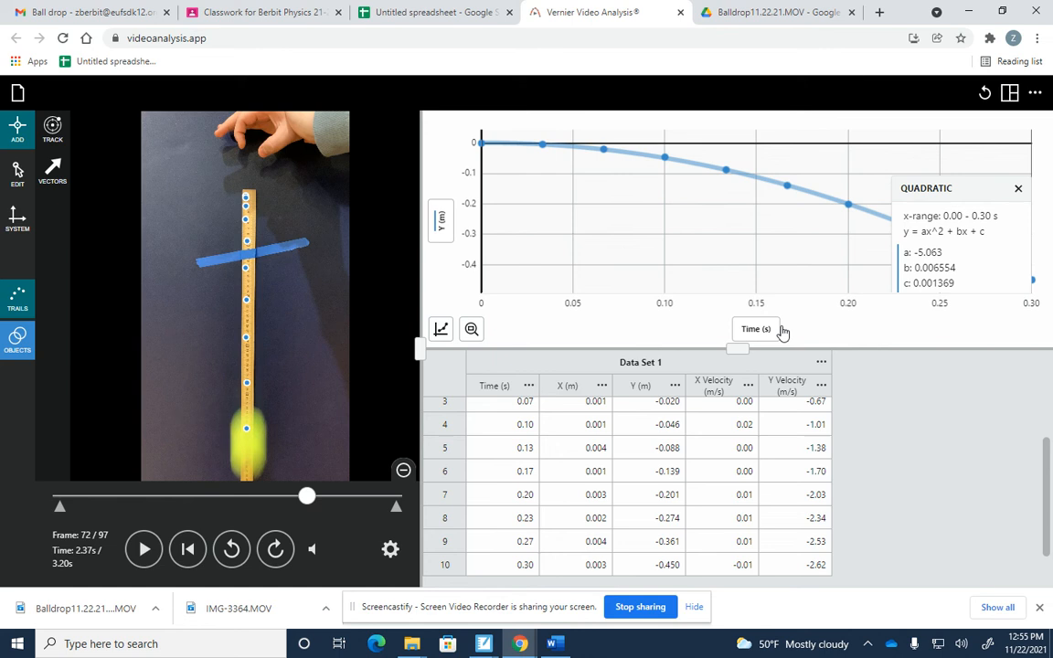
left_click(1017, 189)
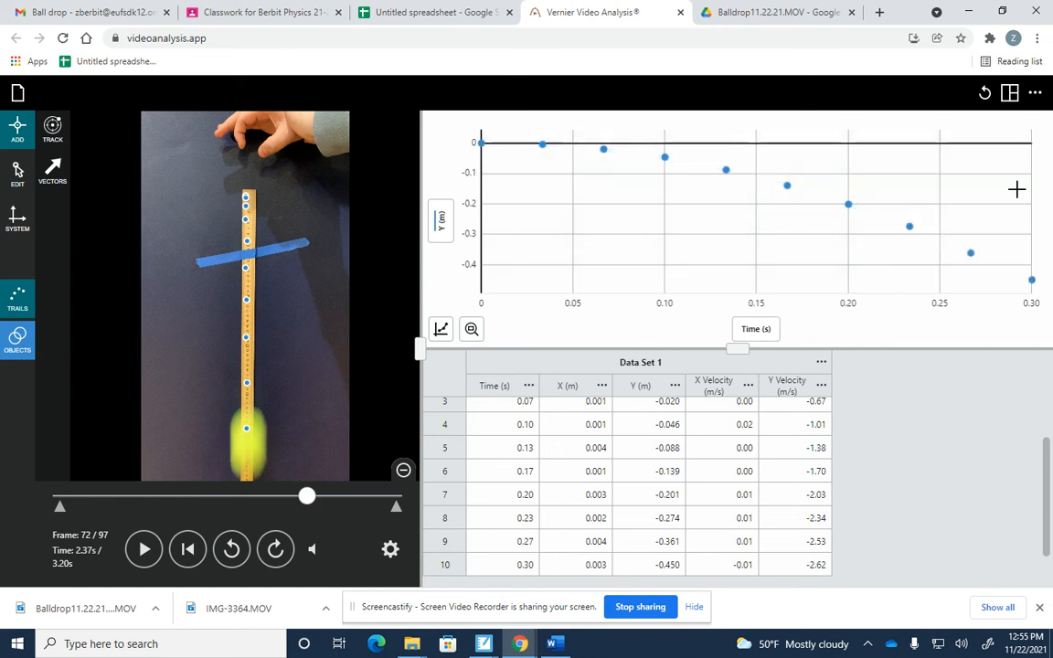
Step: Replace Y (m) with Y Velocity (m/s) on the graph's y-axis
left_click(442, 226)
left_click(502, 224)
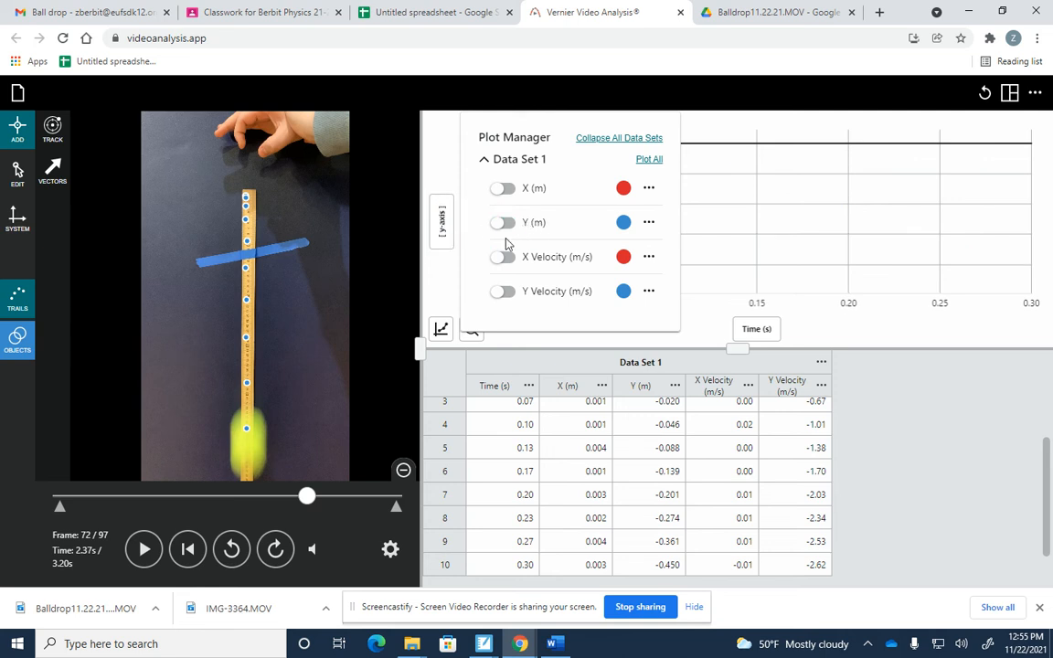
left_click(502, 292)
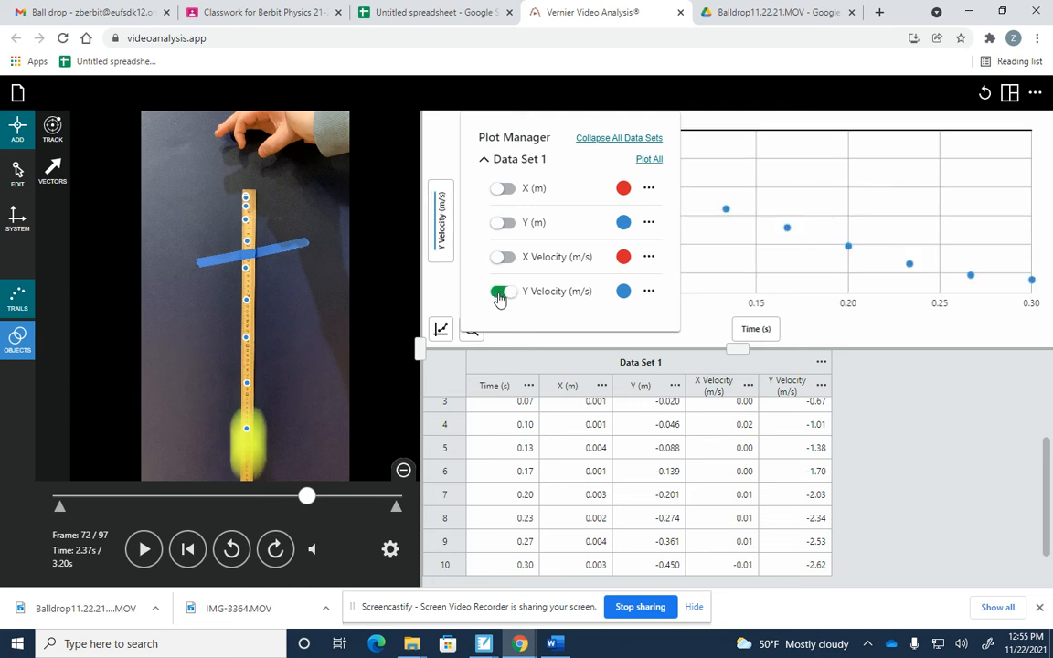
left_click(435, 292)
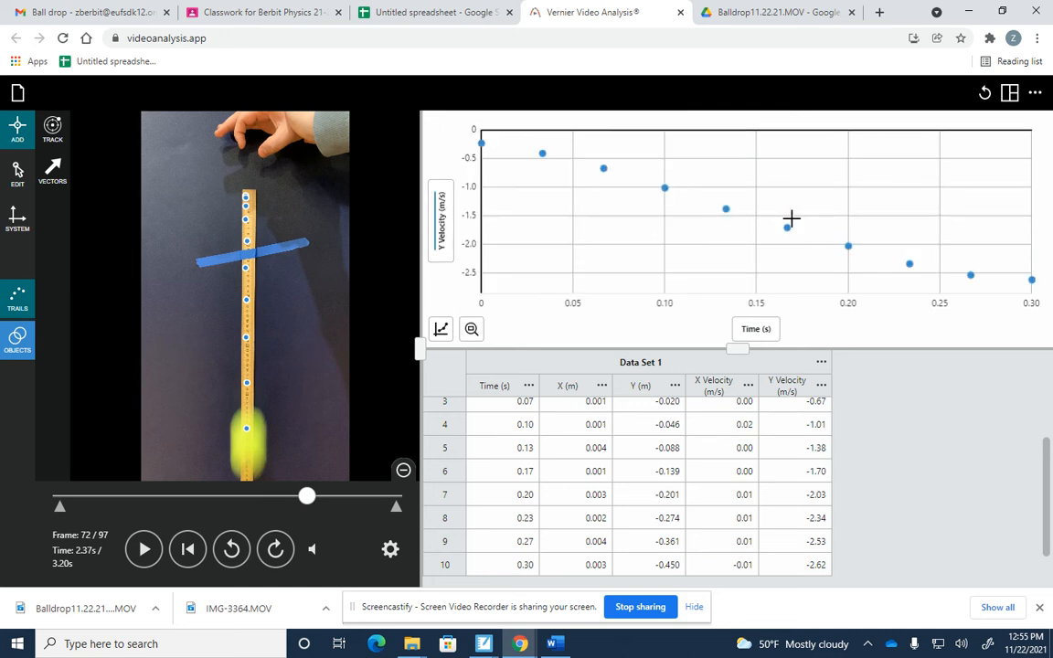
Step: Apply a Linear curve fit, mx + b, to the Y Velocity versus time graph
left_click(441, 330)
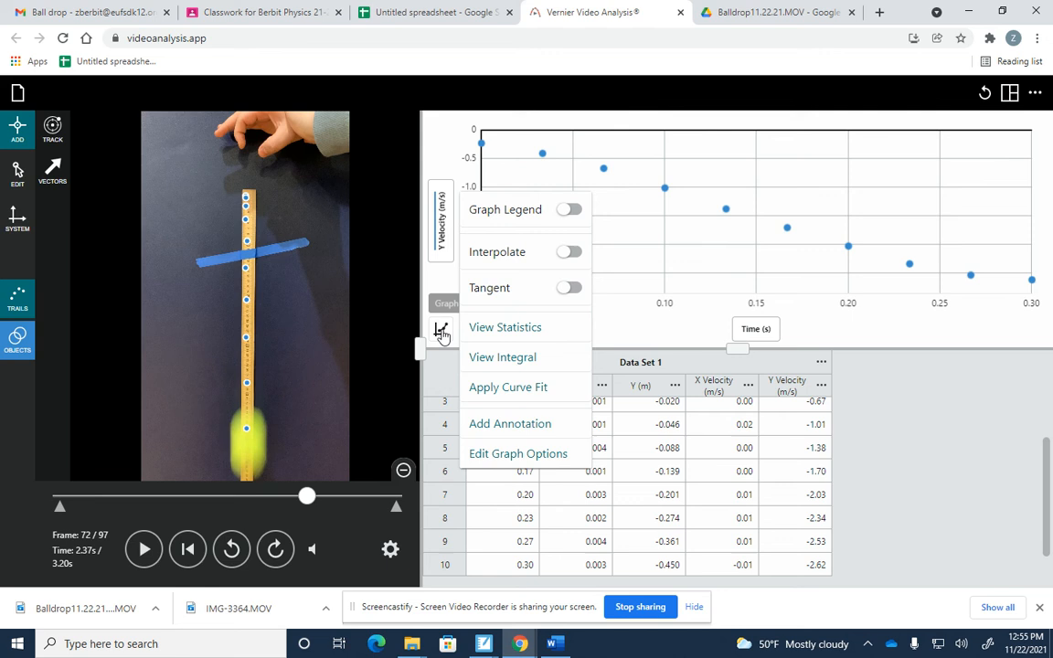
left_click(501, 388)
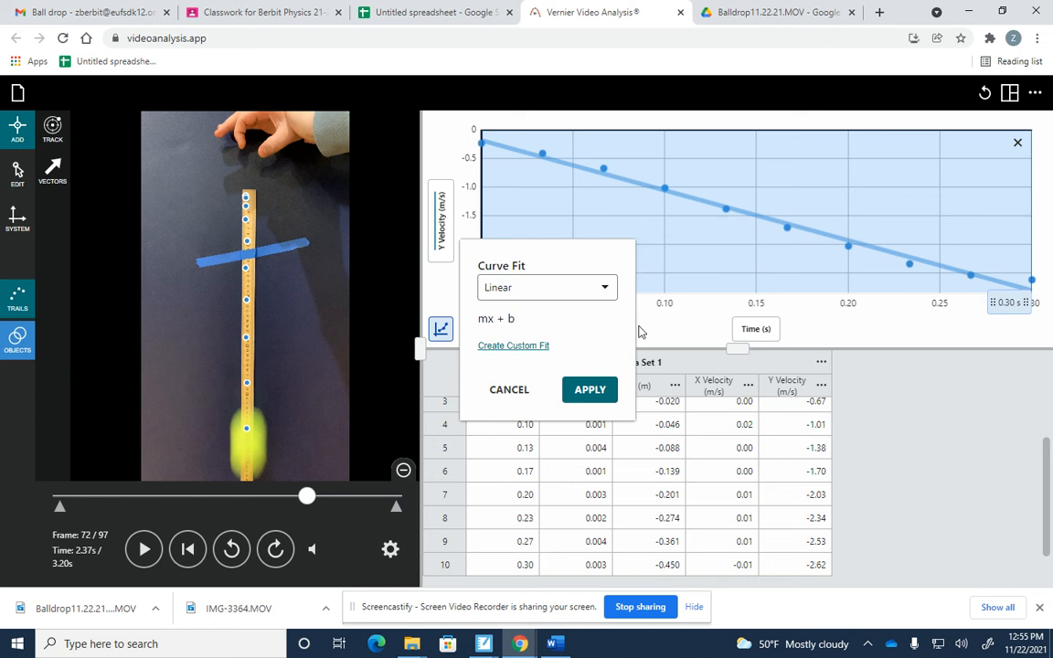
left_click(590, 390)
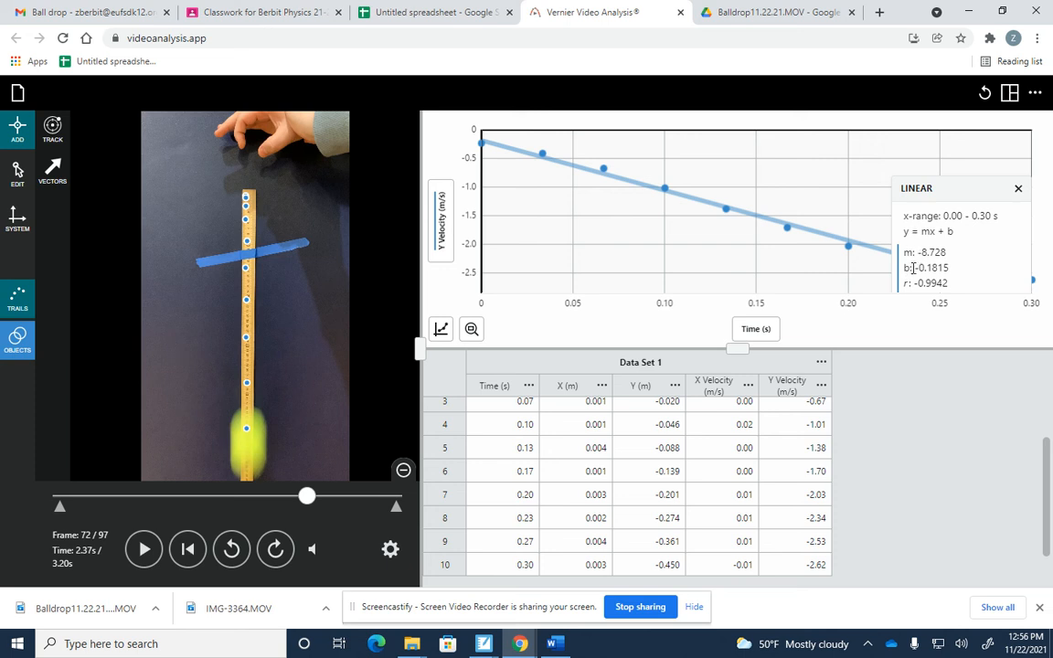
Step: Copy the linear fit's slope, -8.728, into cell C2 of the v vs t graph sheet, heading C1 m and D1 b
left_click_drag(919, 254, 946, 252)
key("ctrl+c")
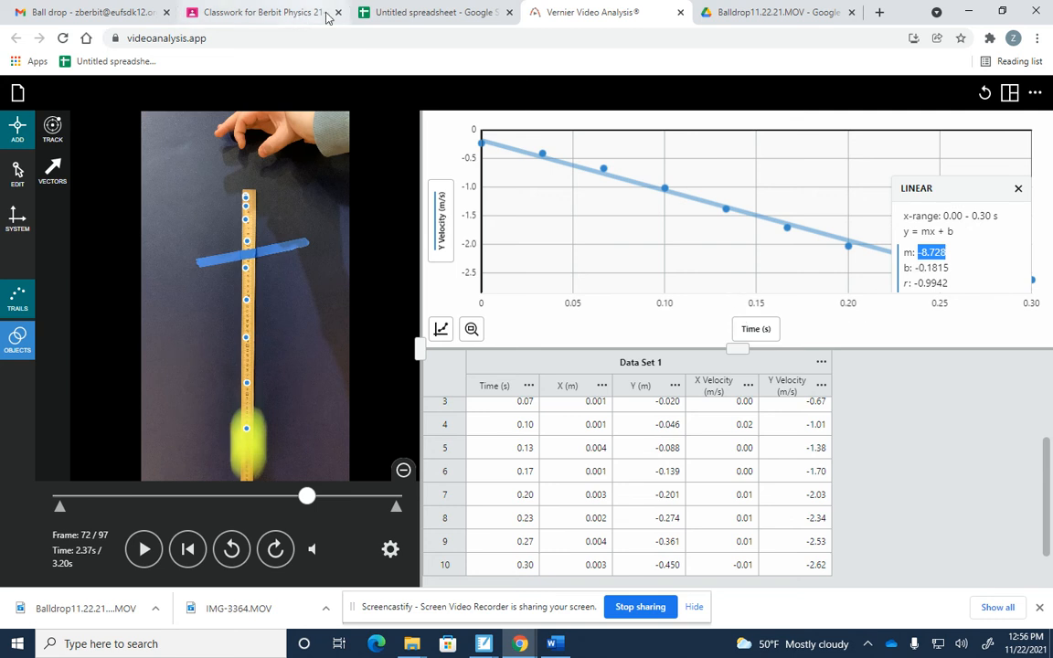
left_click(414, 14)
left_click(256, 220)
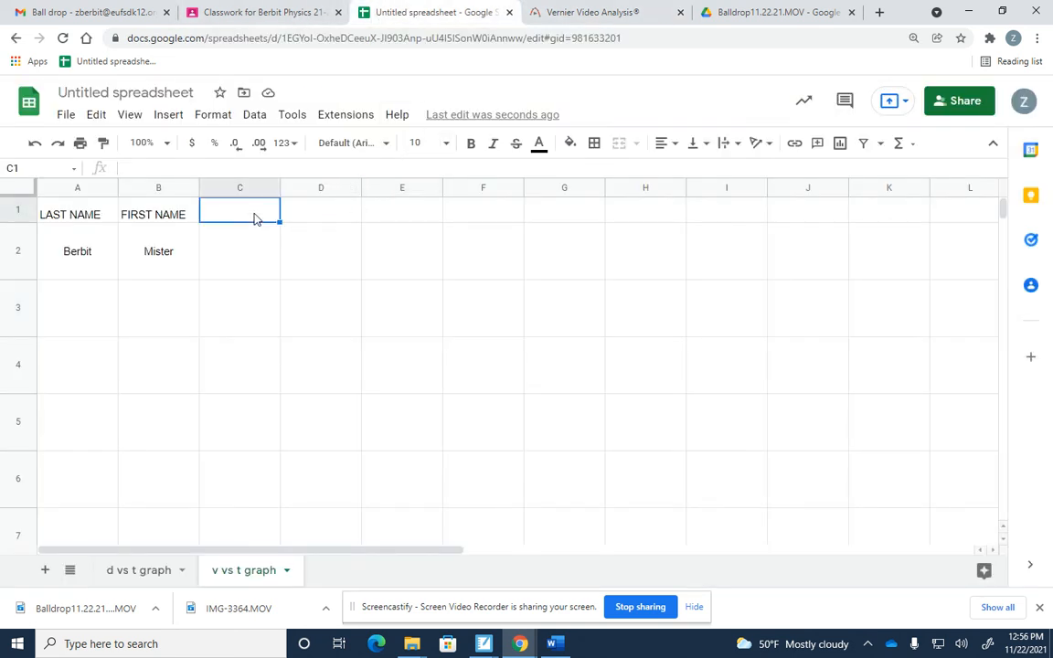
type("m")
key("Tab")
type("b")
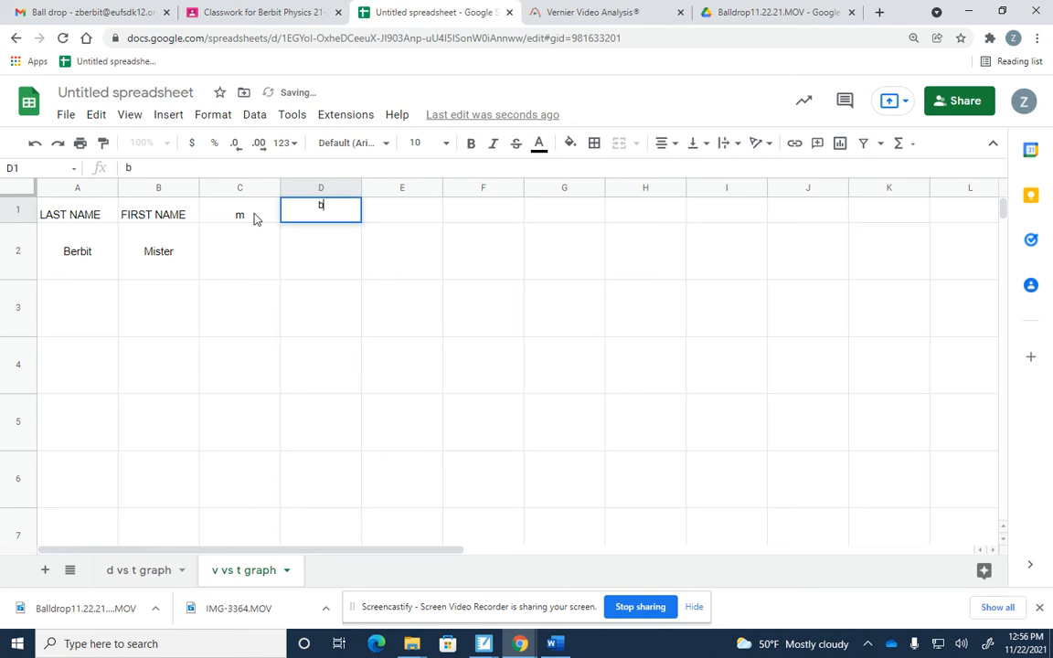
key("Return")
key("Left")
key("ctrl+v")
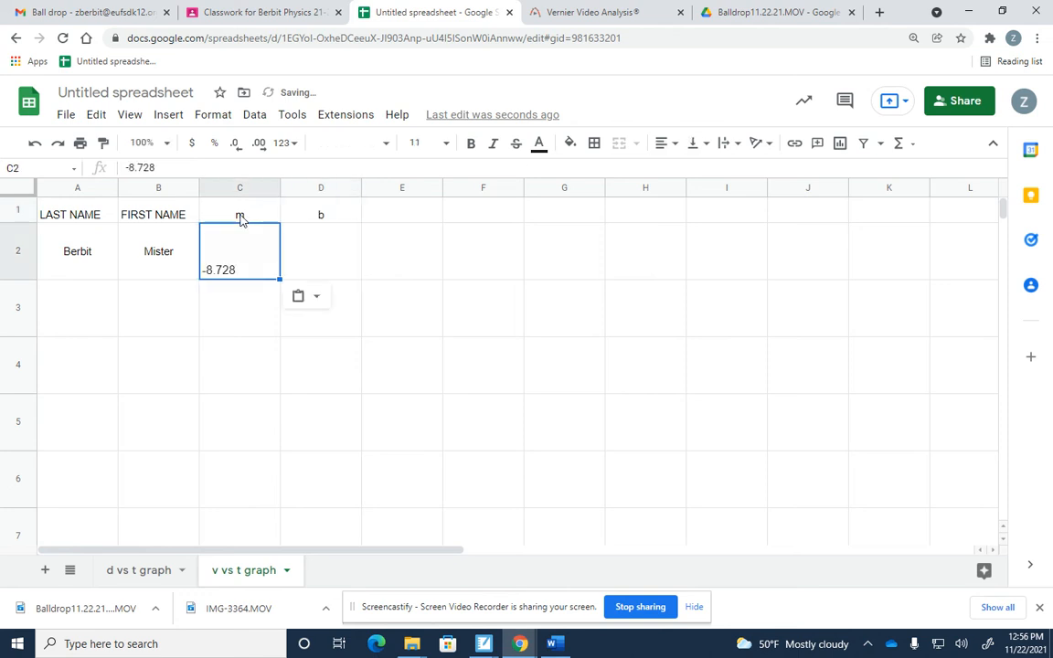
Step: Copy the intercept b, -0.1815, from the Vernier Video Analysis linear fit into cell D2 of the spreadsheet
left_click(585, 15)
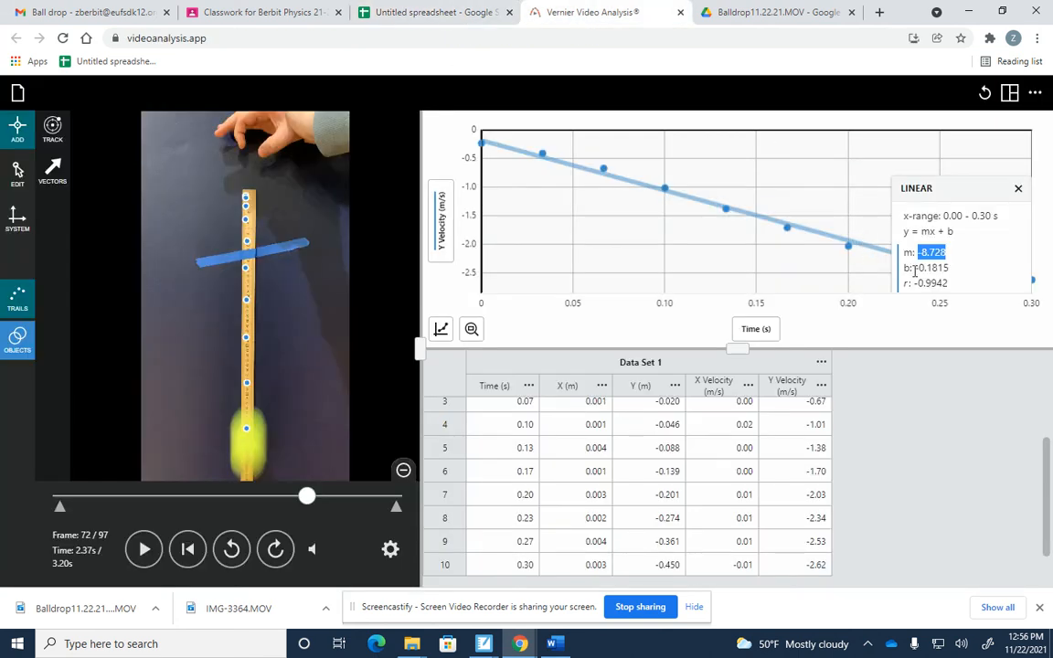
left_click_drag(915, 268, 951, 268)
key("ctrl+c")
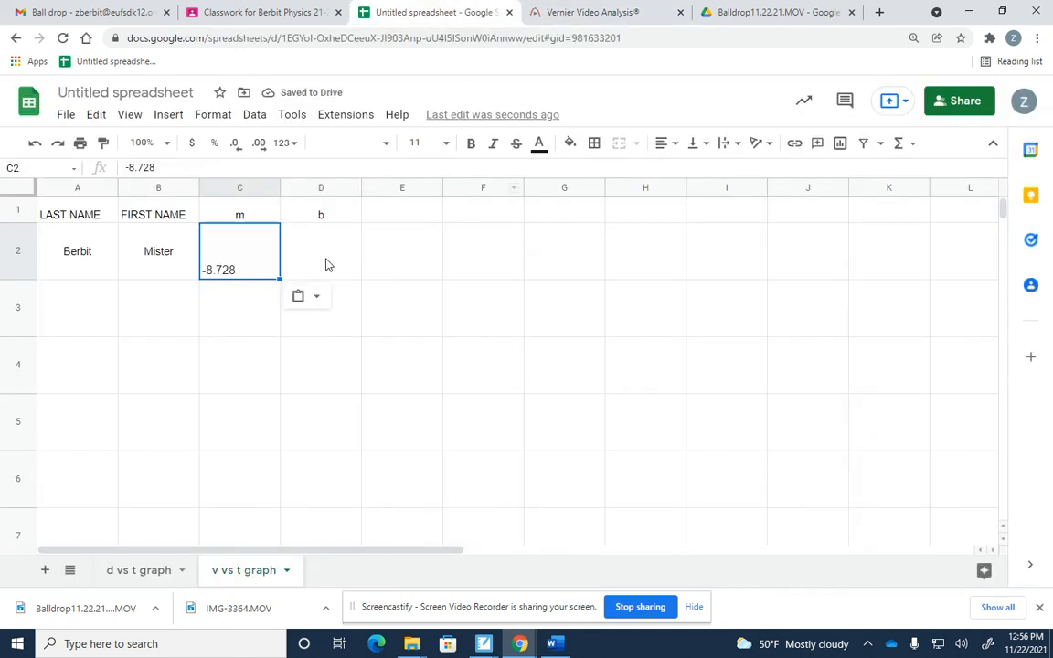
left_click(326, 259)
key("ctrl+v")
left_click(315, 325)
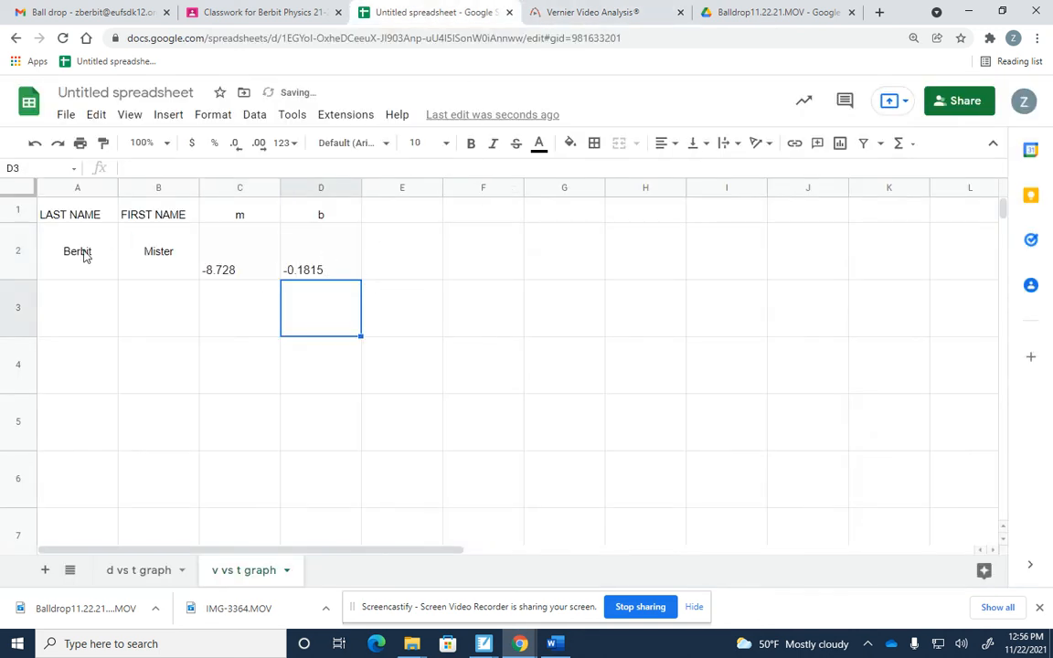
Step: Copy the formatting of cell B2 onto the coefficient cells C2:D2 with Paint format
left_click(134, 234)
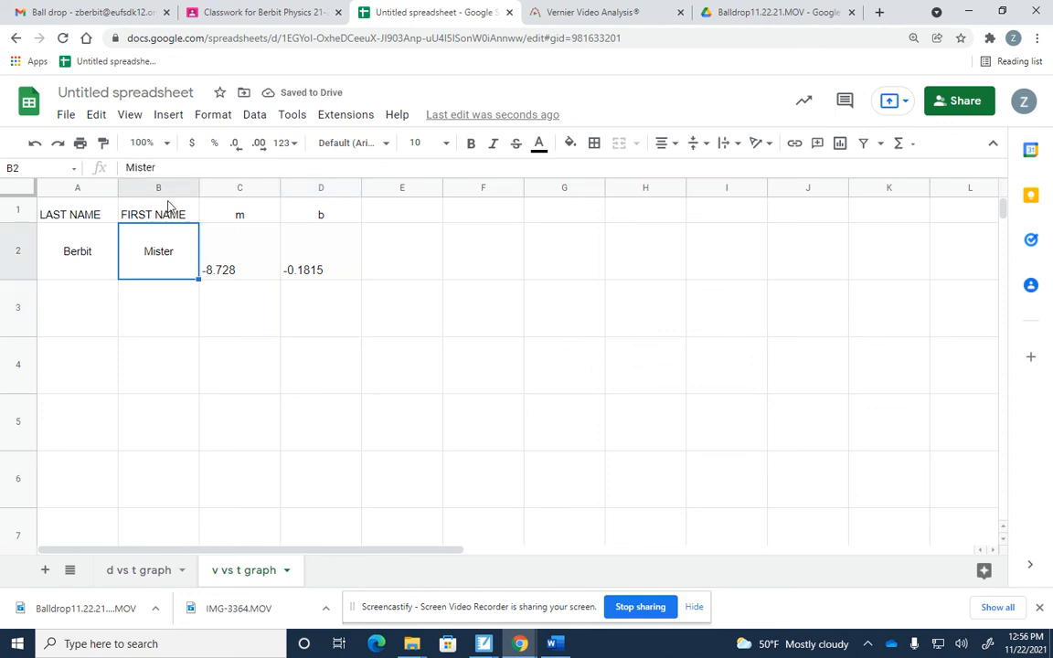
left_click(103, 143)
left_click(248, 261)
left_click_drag(247, 261, 306, 267)
left_click(309, 315)
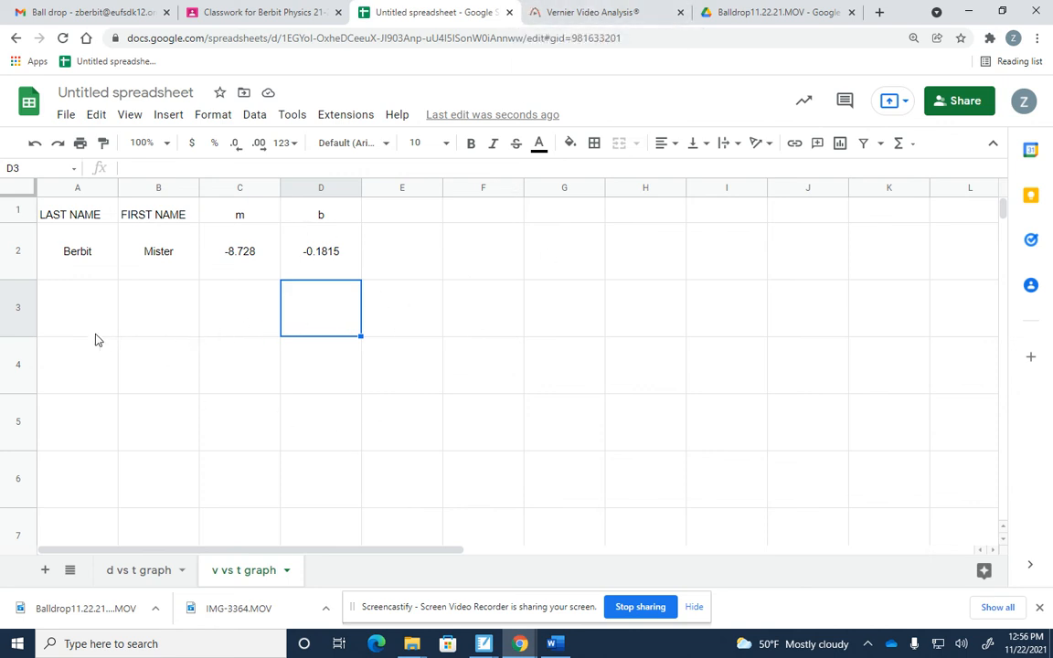
Step: Copy the sample entry in A2:D2 into rows 3 to 6 of the v vs t graph sheet
left_click_drag(80, 252, 324, 272)
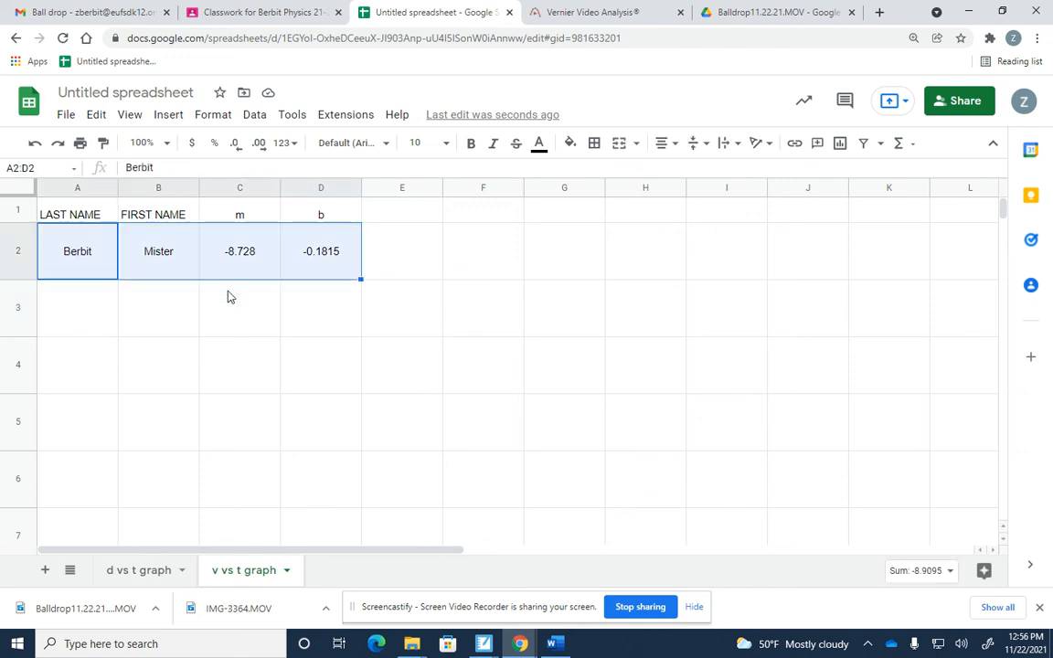
key("ctrl+c")
left_click(100, 308)
key("ctrl+v")
left_click(92, 363)
key("ctrl+v")
left_click(86, 429)
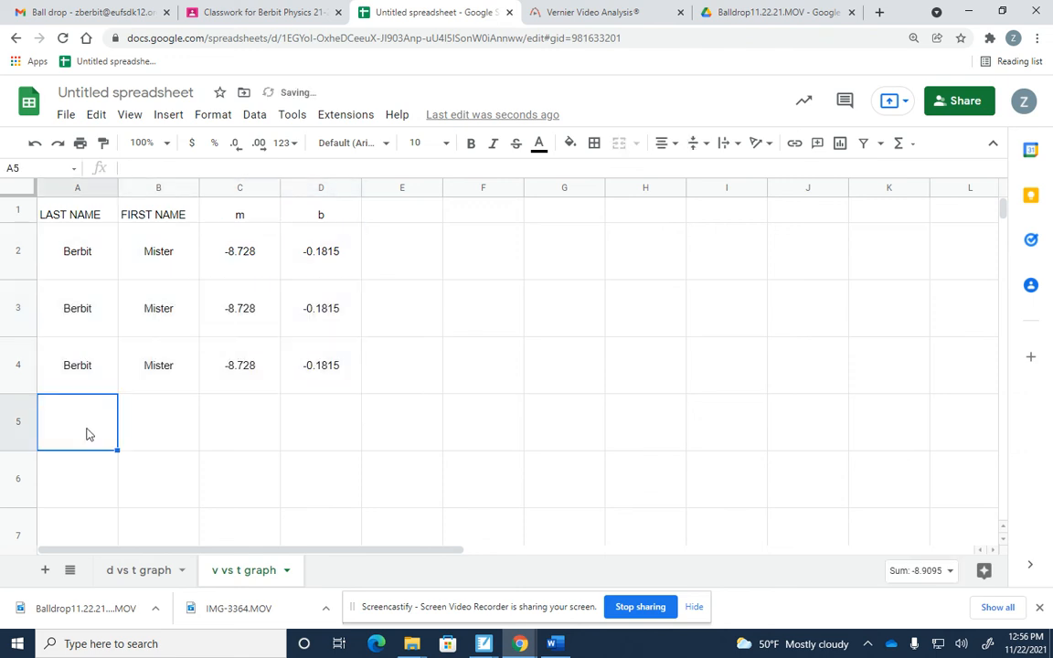
key("ctrl+v")
left_click(87, 475)
key("ctrl+v")
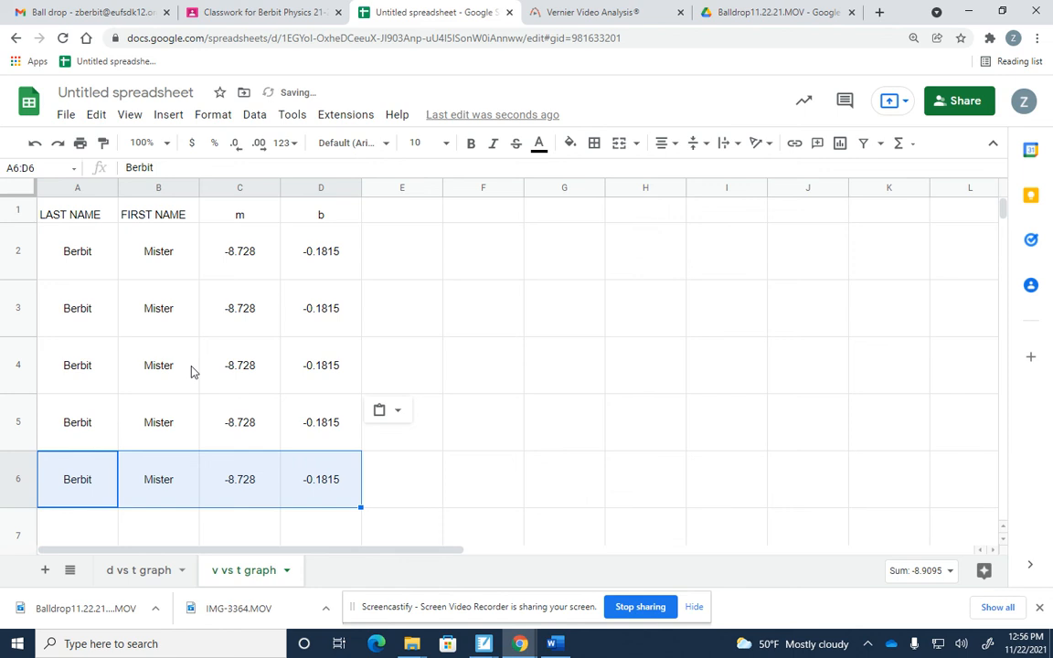
Step: Clear the sample entry in cells A6:C6 of the v vs t graph sheet, and undo the deletion
left_click(169, 383)
scroll(160, 432, "down", 1)
left_click(110, 449)
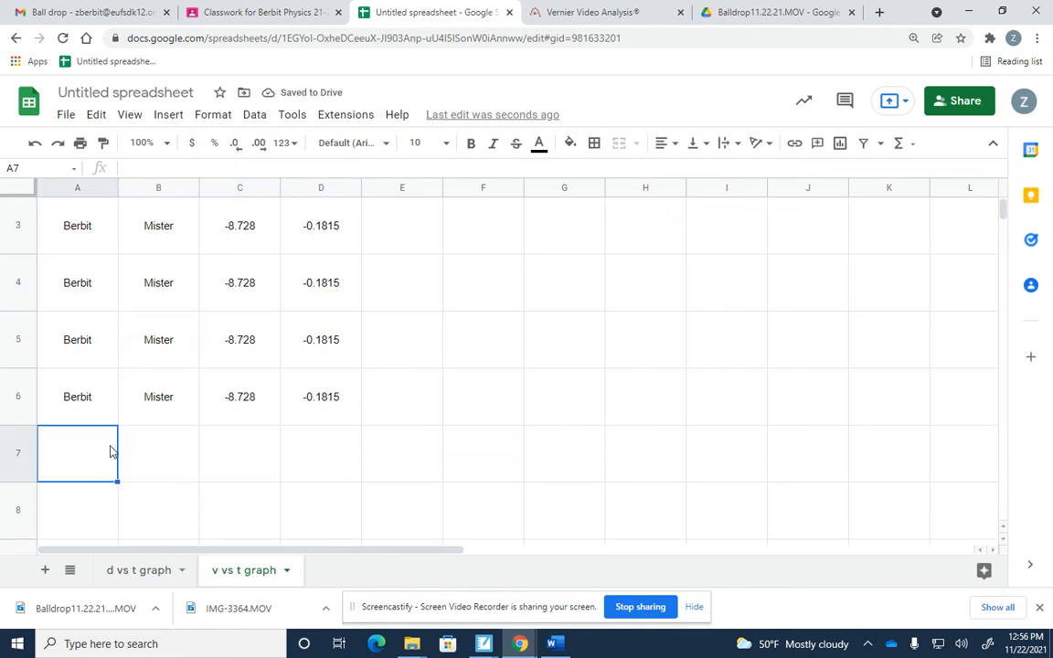
left_click_drag(78, 408, 254, 411)
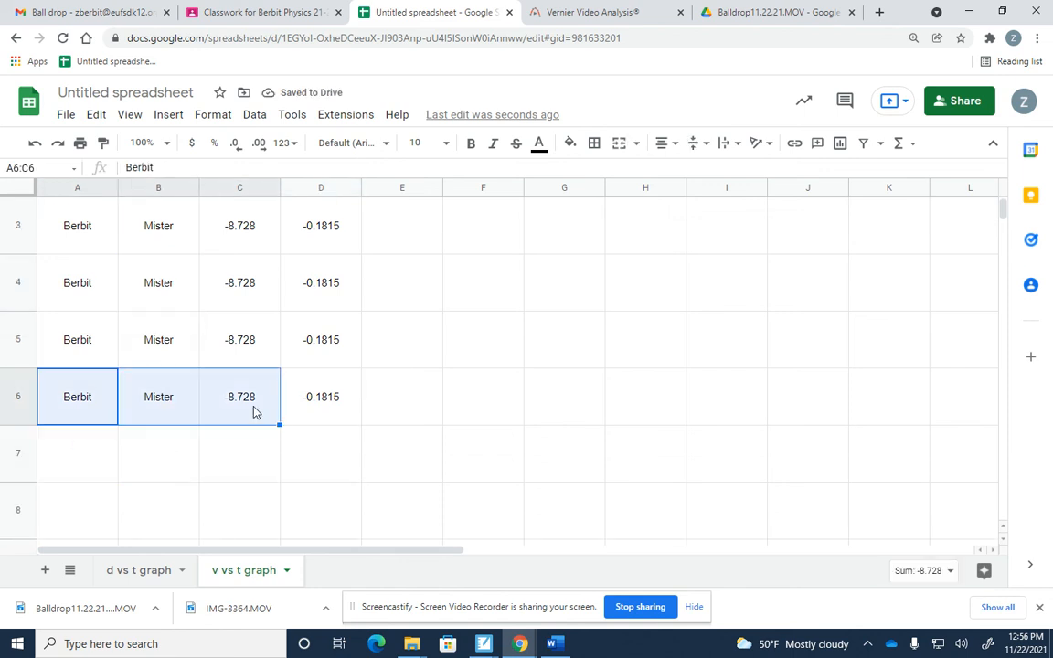
key("Delete")
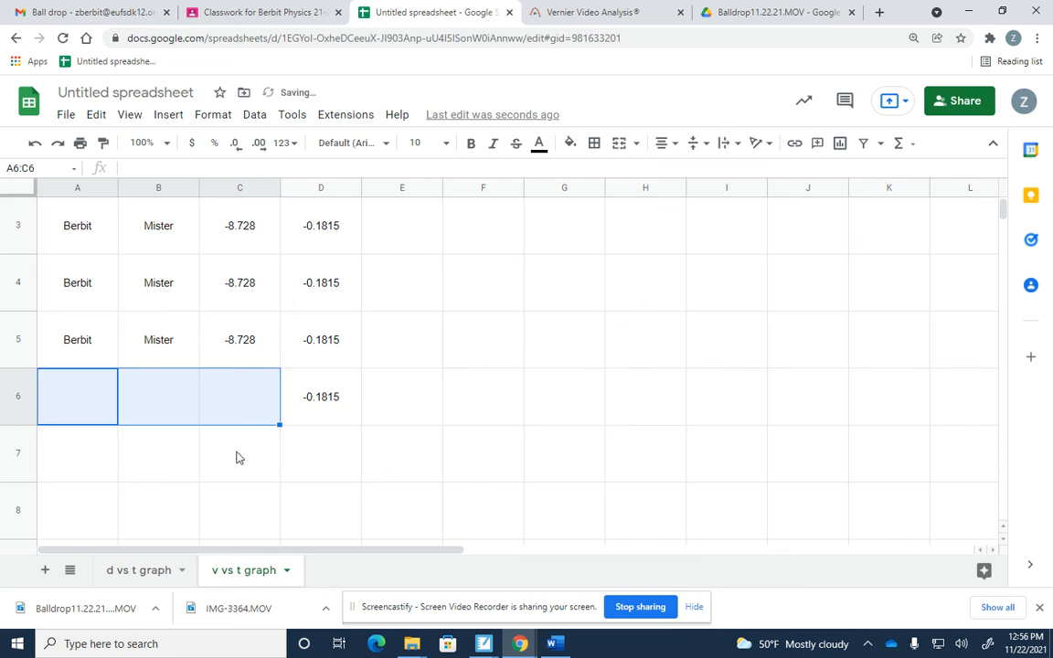
key("ctrl+z")
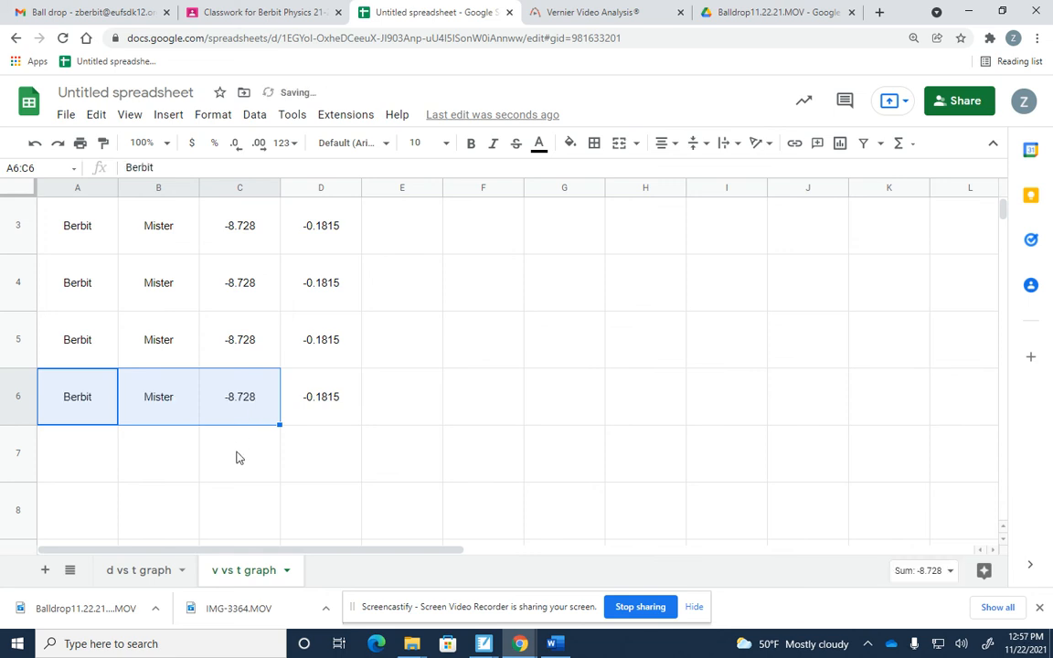
key("Delete")
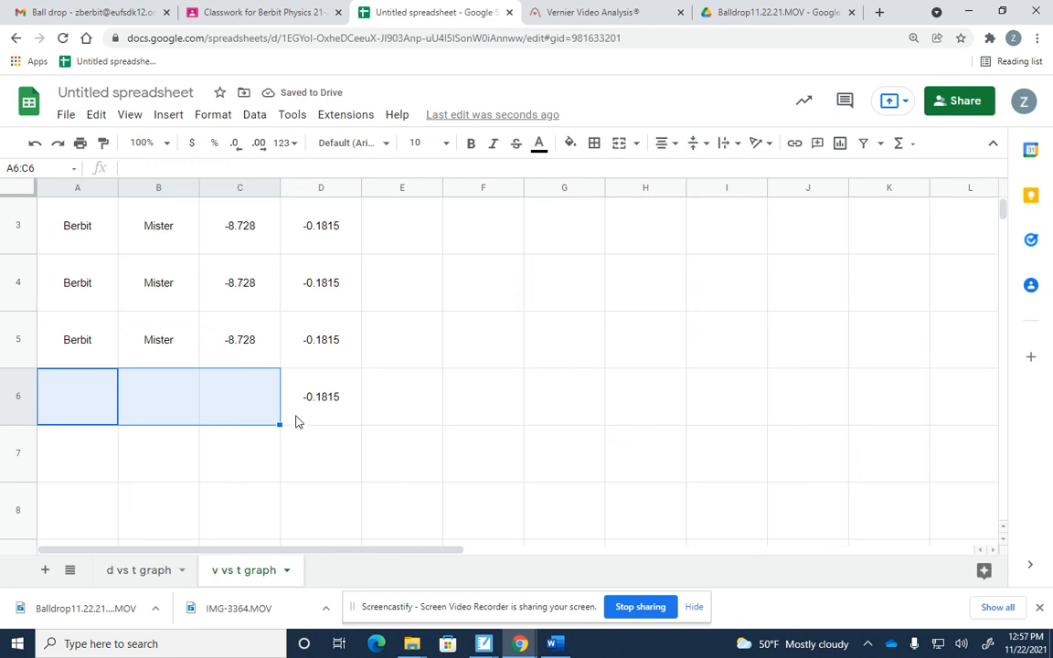
left_click(411, 396)
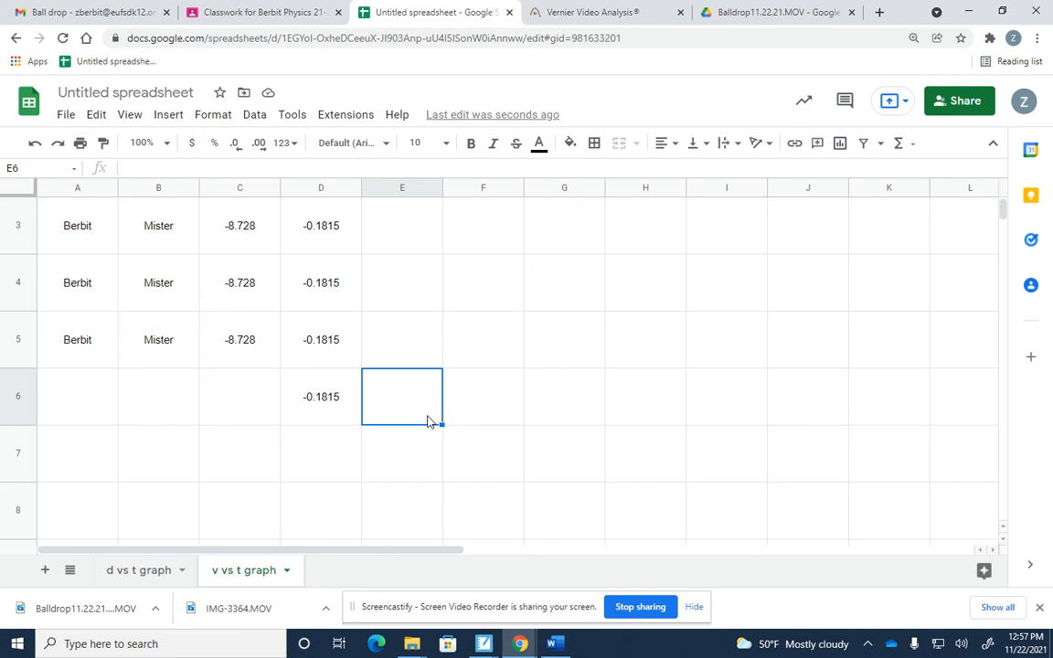
left_click(34, 146)
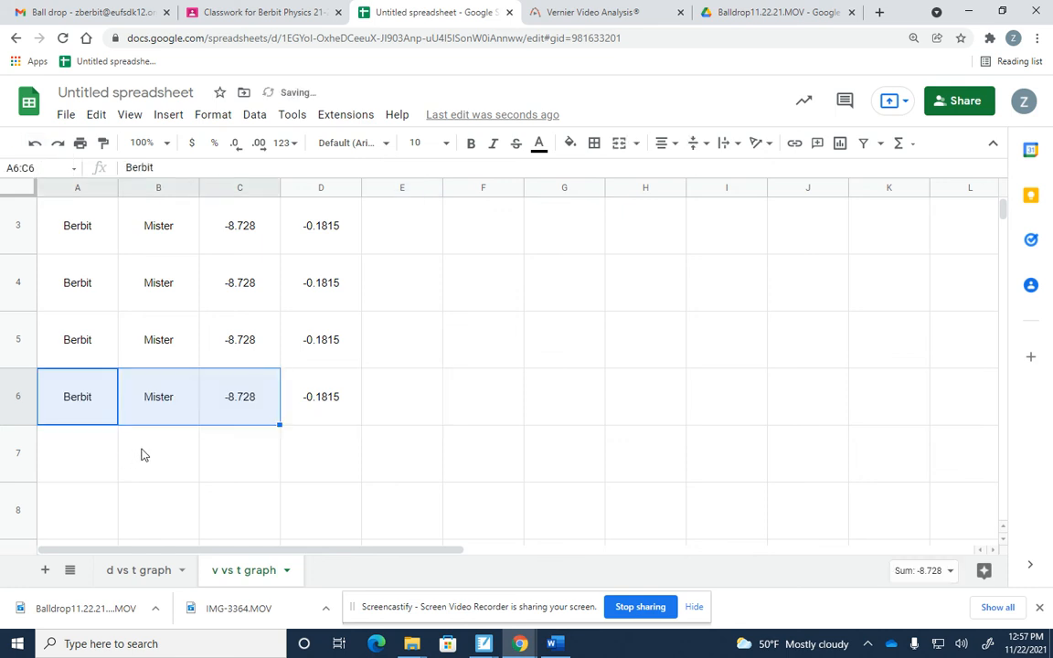
key("Down")
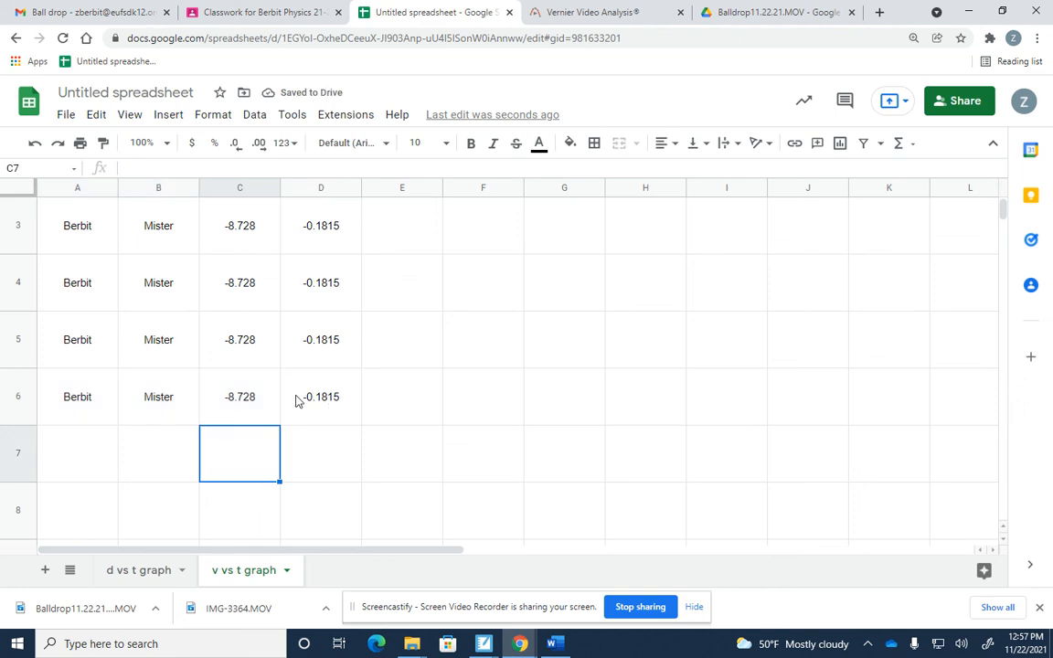
scroll(2, 265, "up", 1)
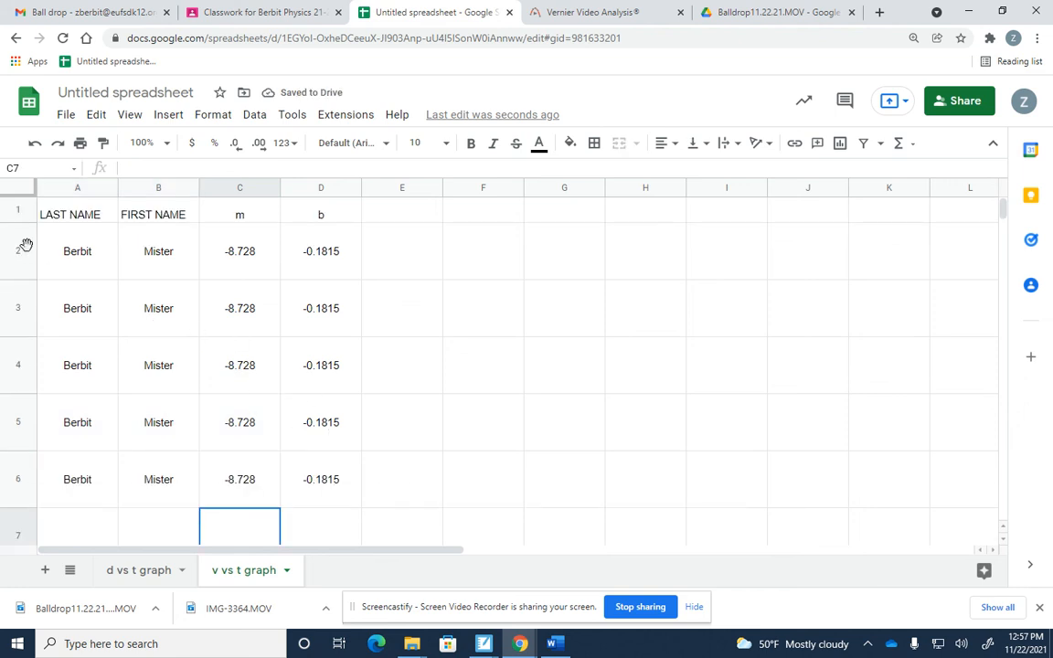
left_click(20, 245)
left_click(18, 318)
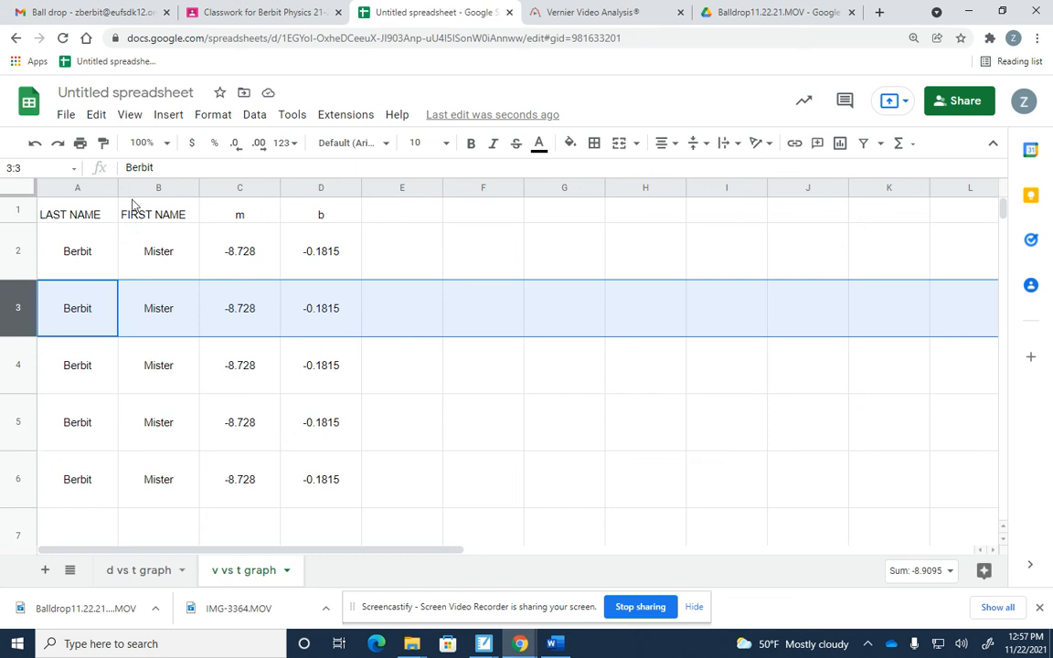
Step: Switch to Vernier Video Analysis, widen the video area and save the ball drop experiment as a file
left_click(576, 15)
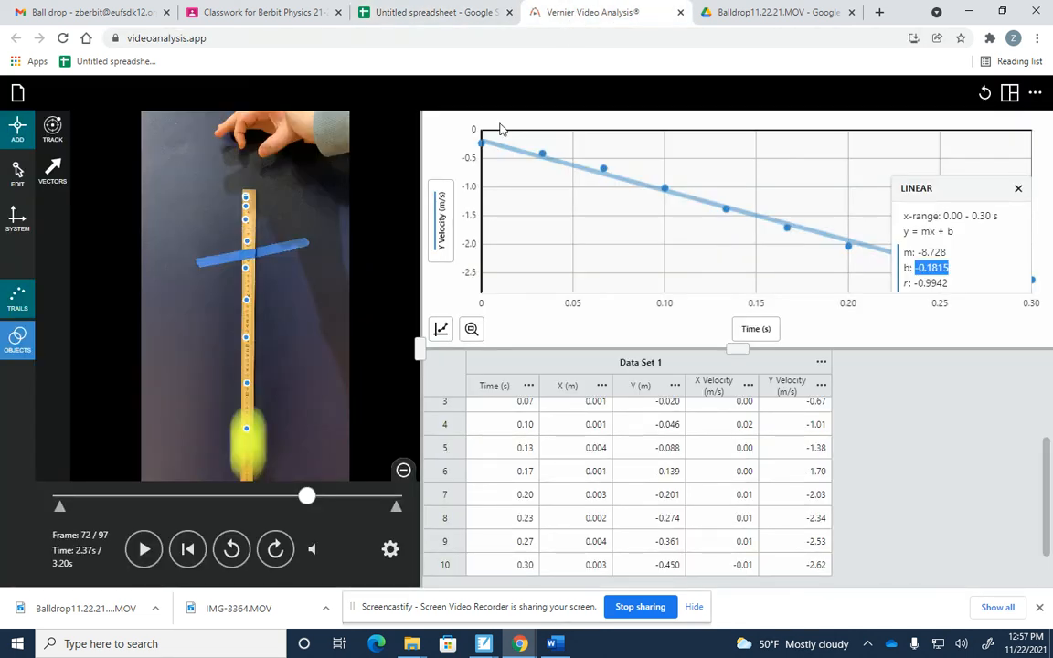
left_click_drag(421, 350, 559, 293)
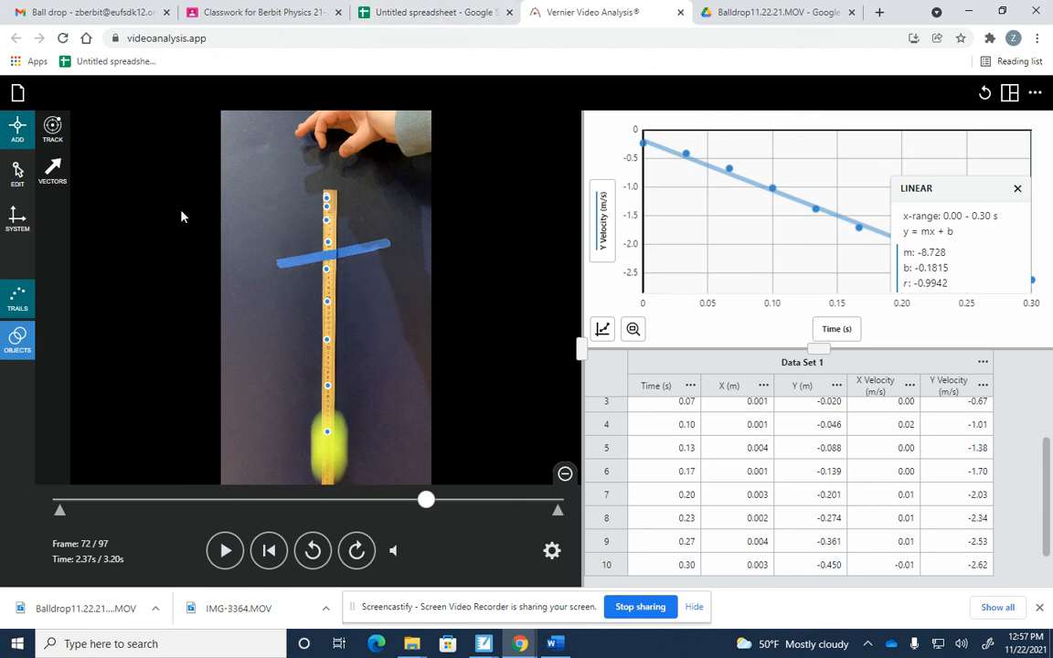
left_click(19, 95)
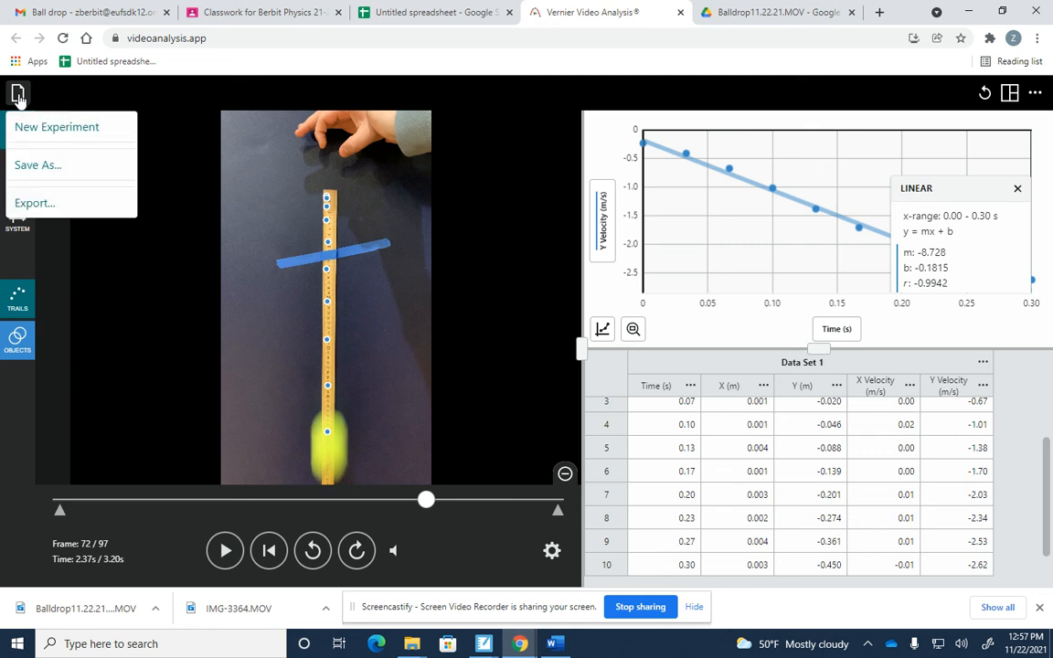
left_click(42, 167)
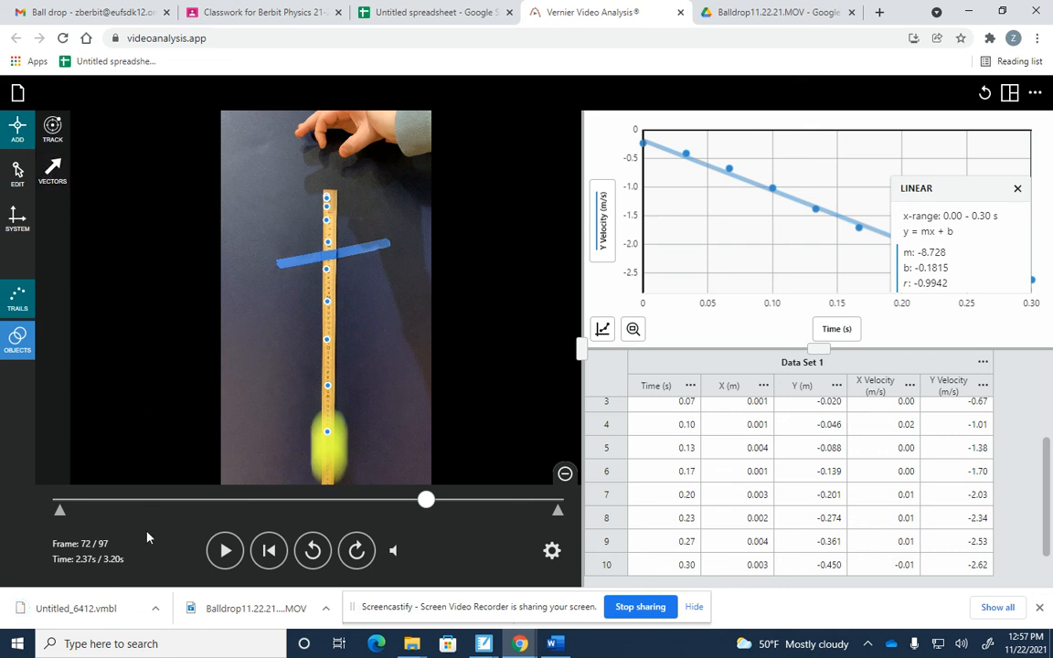
Step: Show the saved .vmbl experiment file in its Downloads folder and rename it to the teacher's surname followed by BallDropSample11.22.21
left_click(156, 613)
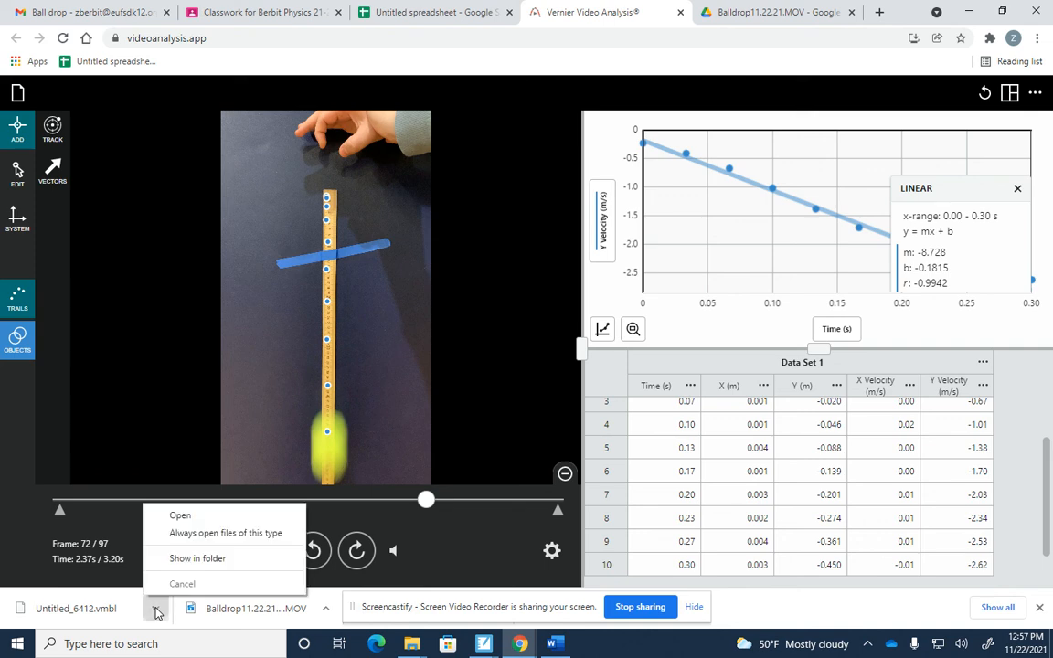
left_click(185, 559)
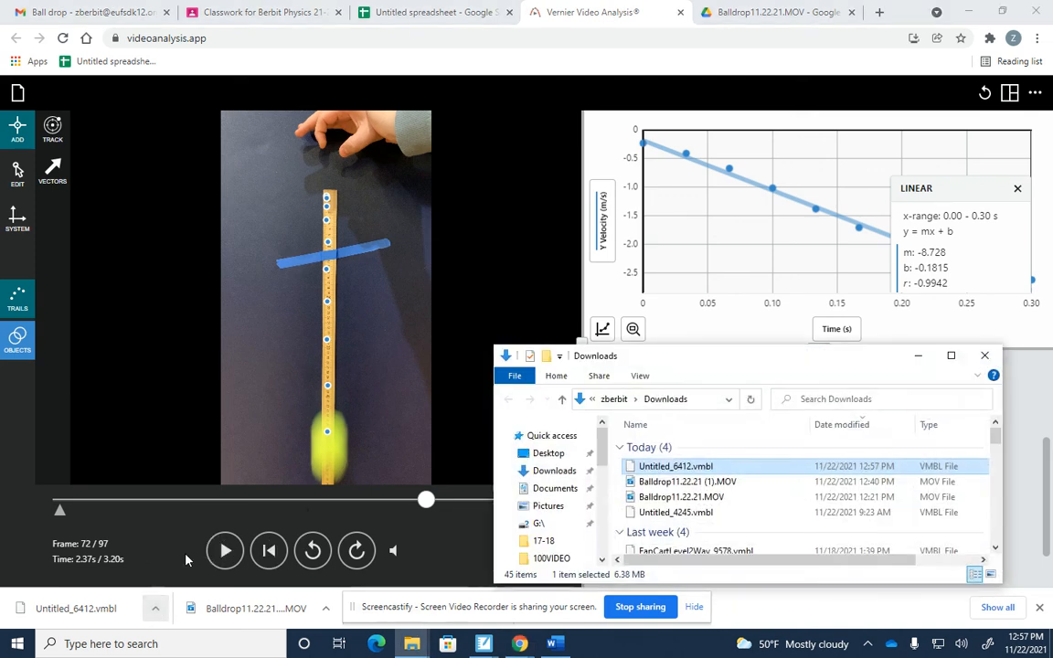
left_click(679, 468)
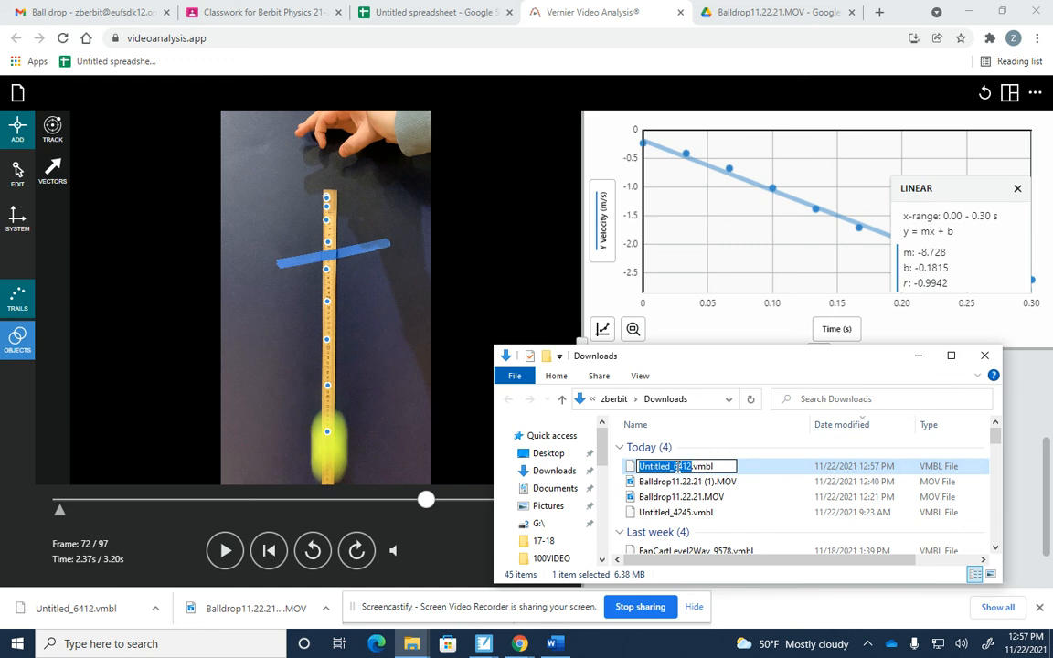
type("BerbitBall")
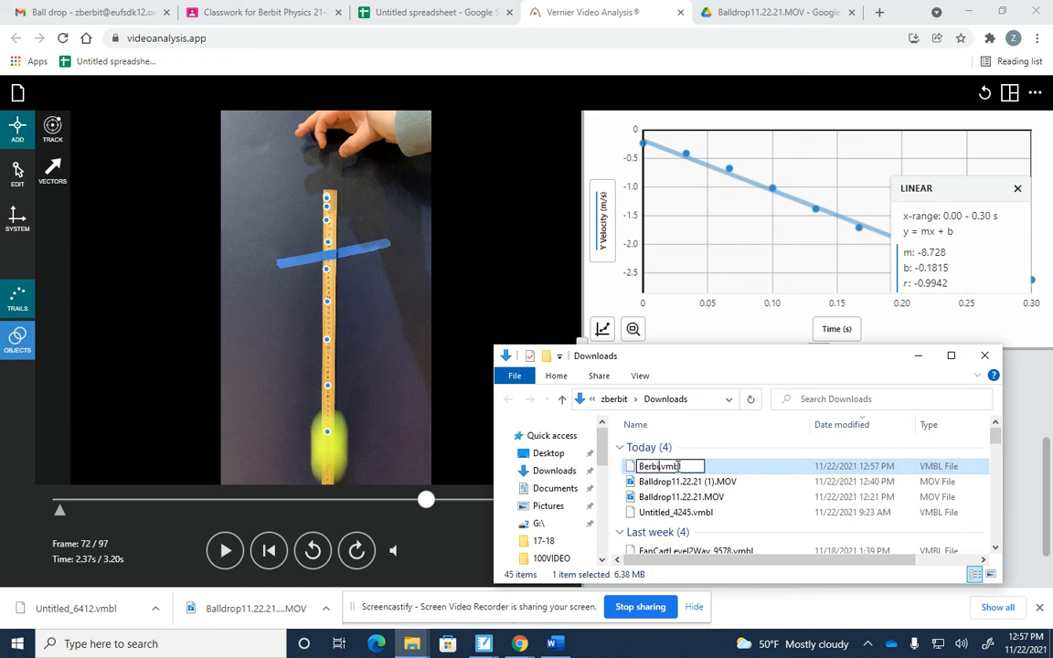
type("Drop11")
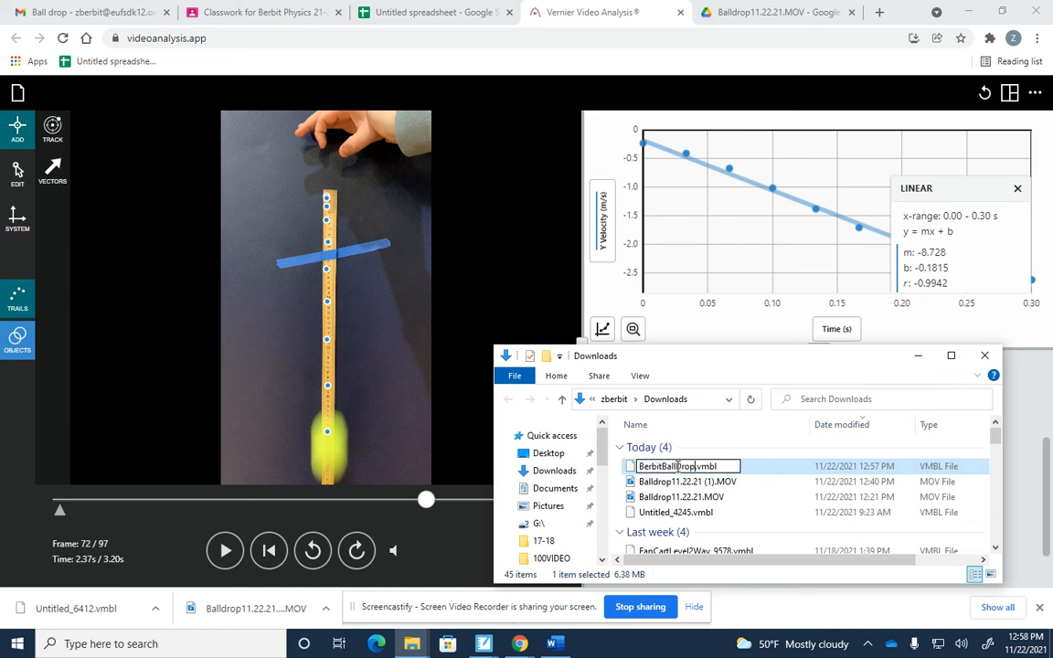
type(".22.21")
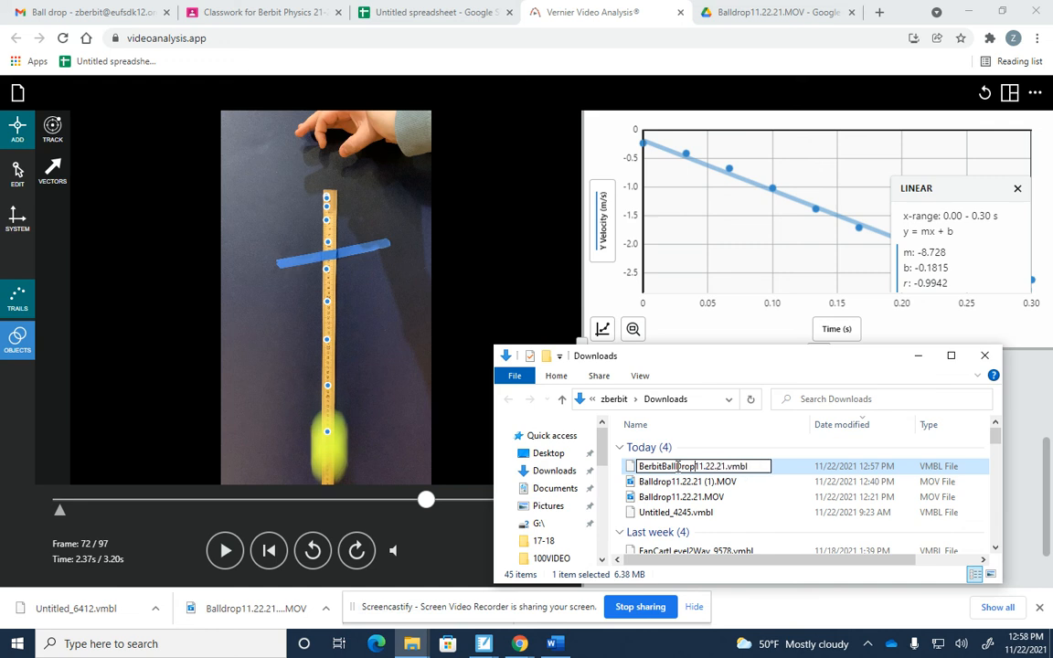
type("Sample")
key("Return")
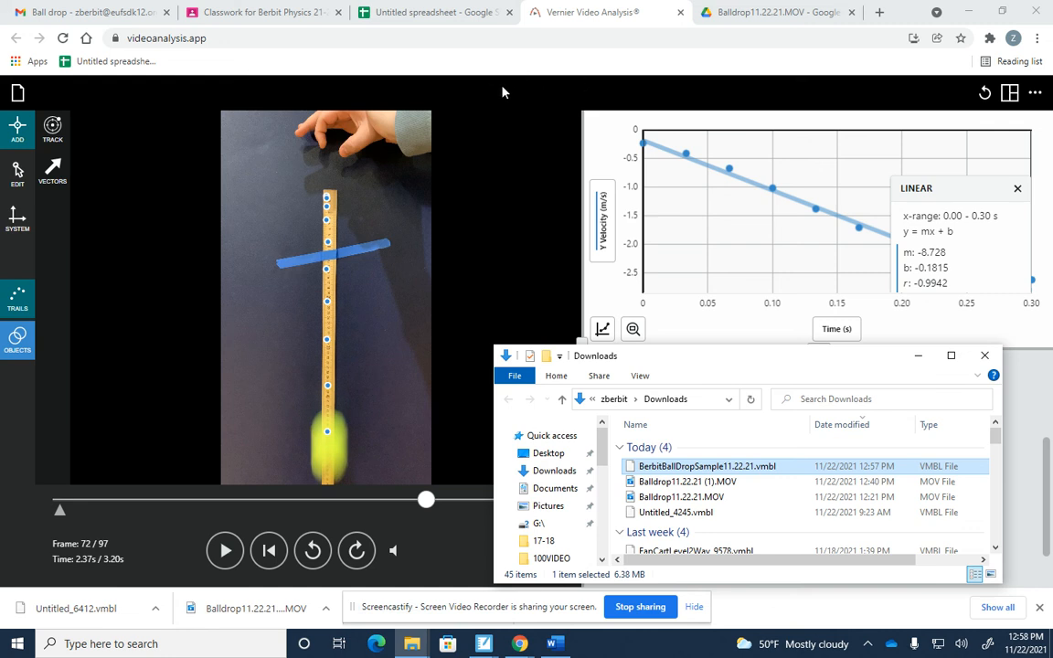
left_click(990, 38)
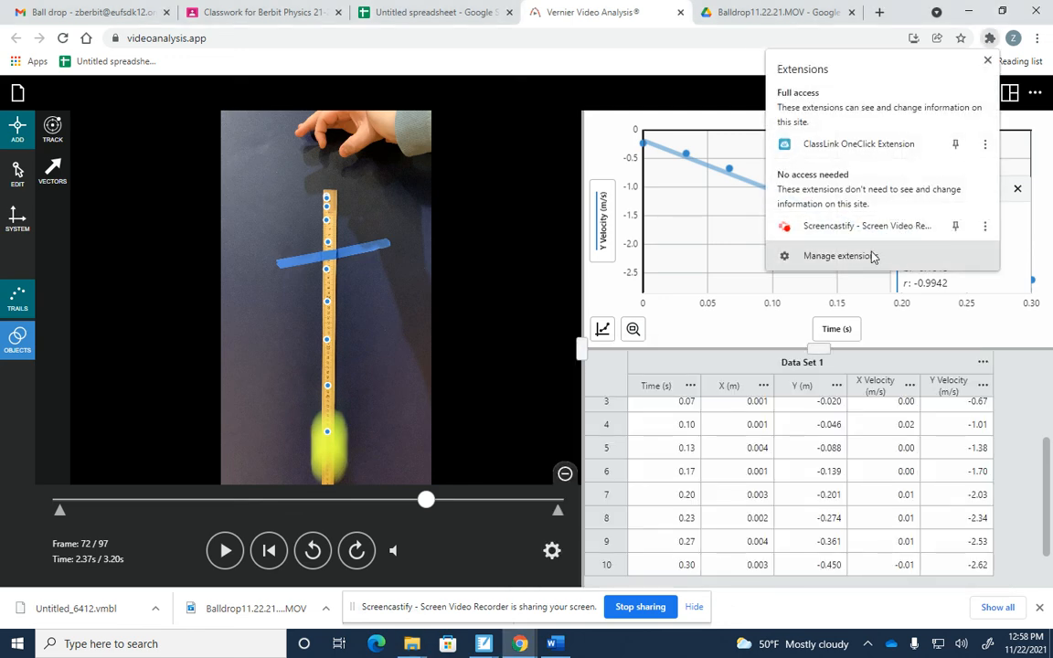